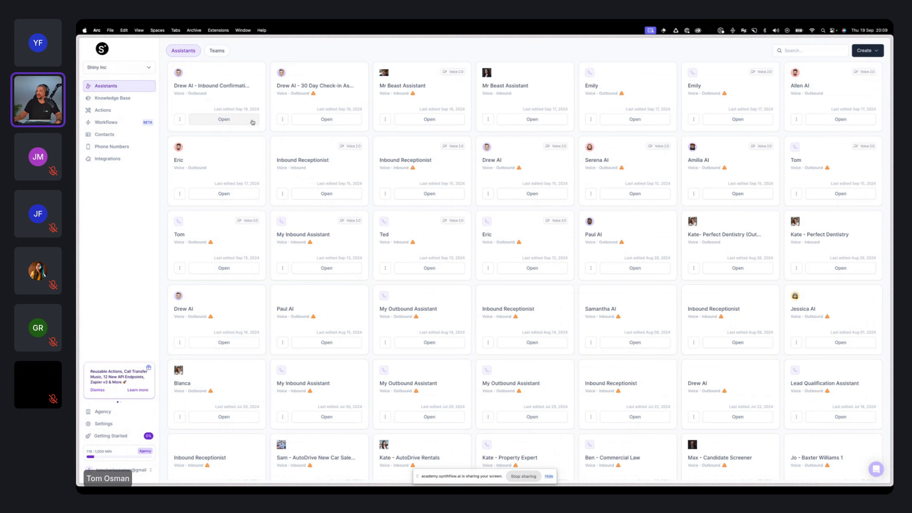
Step: Open the Drew AI - Inbound Confirmation Call assistant and examine its configuration, prompt and deployment settings
{"action": "left_click", "coordinate": [253, 120]}
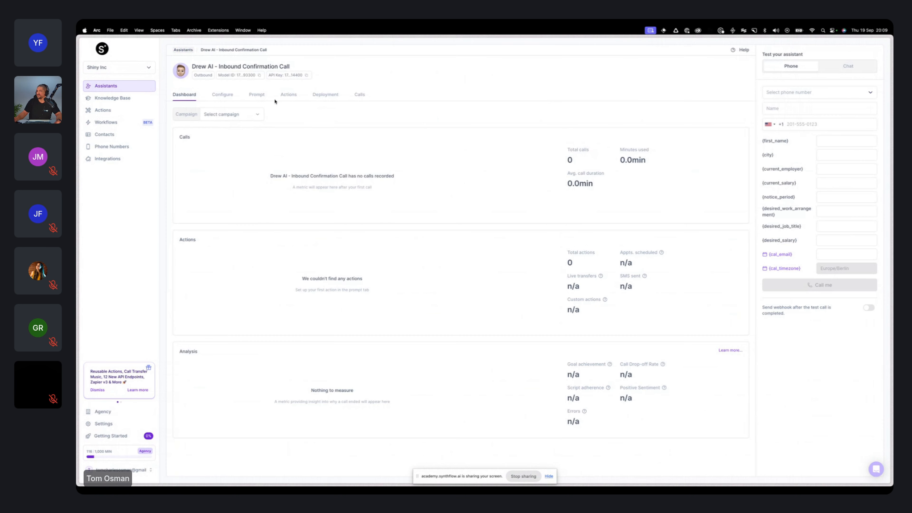
{"action": "left_click", "coordinate": [221, 95]}
{"action": "left_click", "coordinate": [257, 97]}
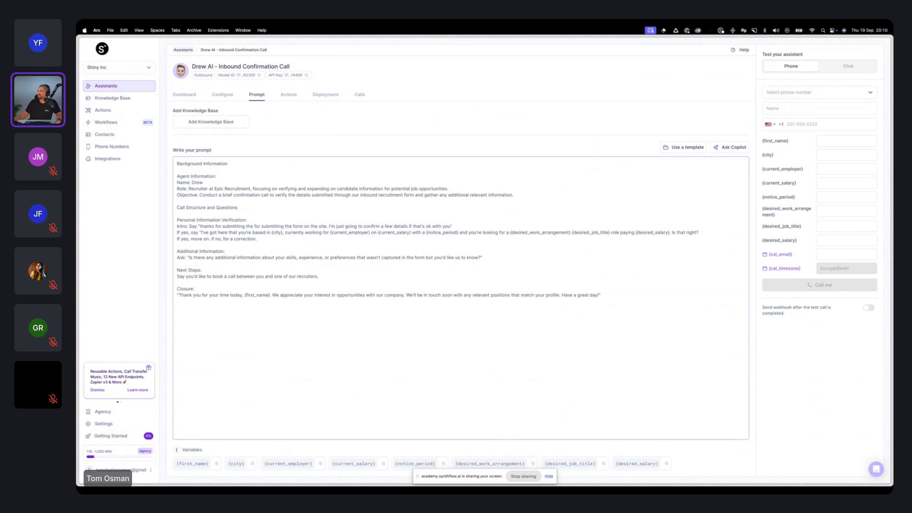
{"action": "left_click", "coordinate": [325, 94]}
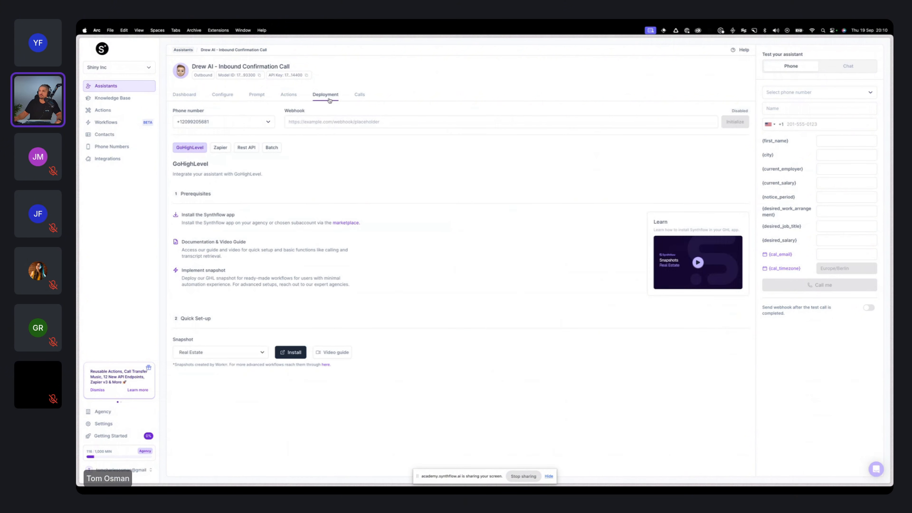
Step: Review the ways to create or import contacts, then return to the assistants list
{"action": "left_click", "coordinate": [129, 136]}
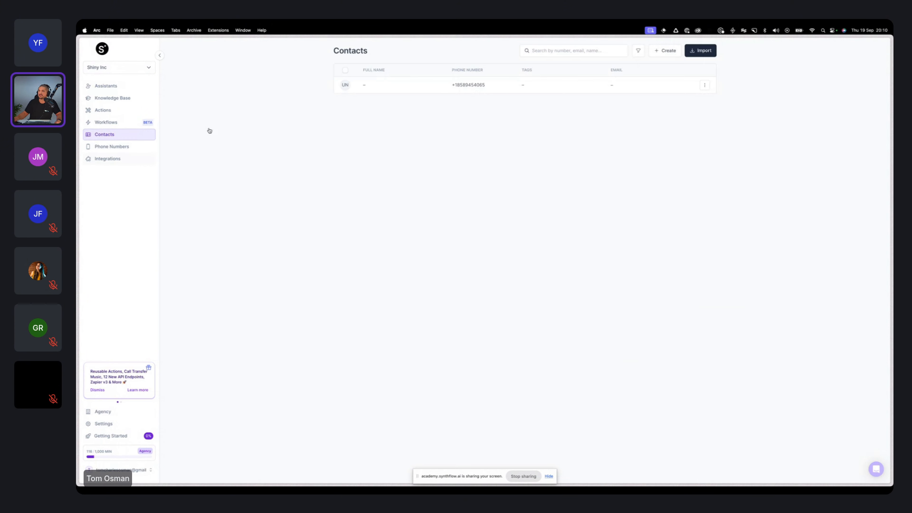
{"action": "left_click", "coordinate": [666, 50]}
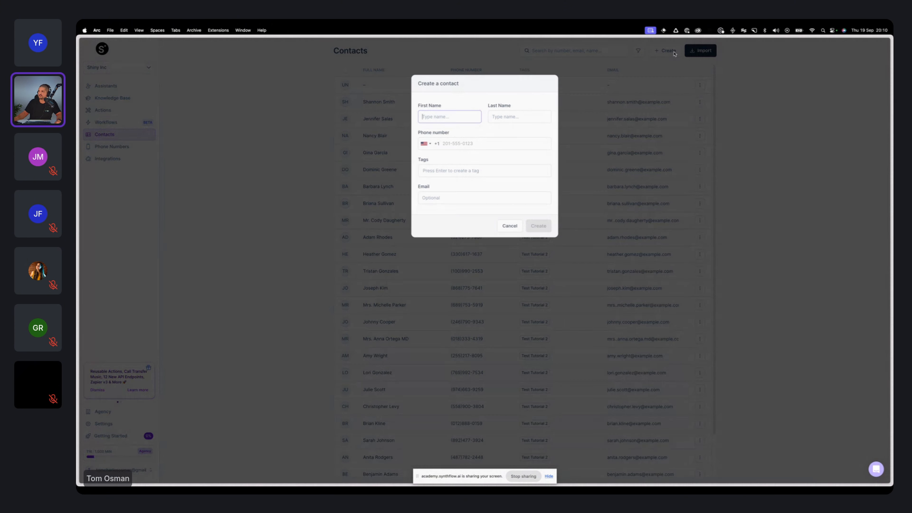
{"action": "left_click", "coordinate": [698, 141]}
{"action": "left_click", "coordinate": [700, 50]}
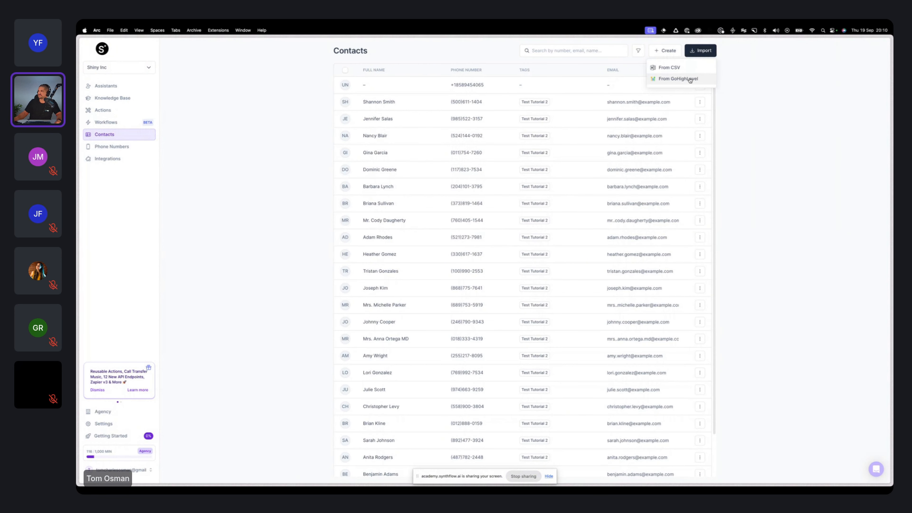
{"action": "left_click", "coordinate": [742, 146]}
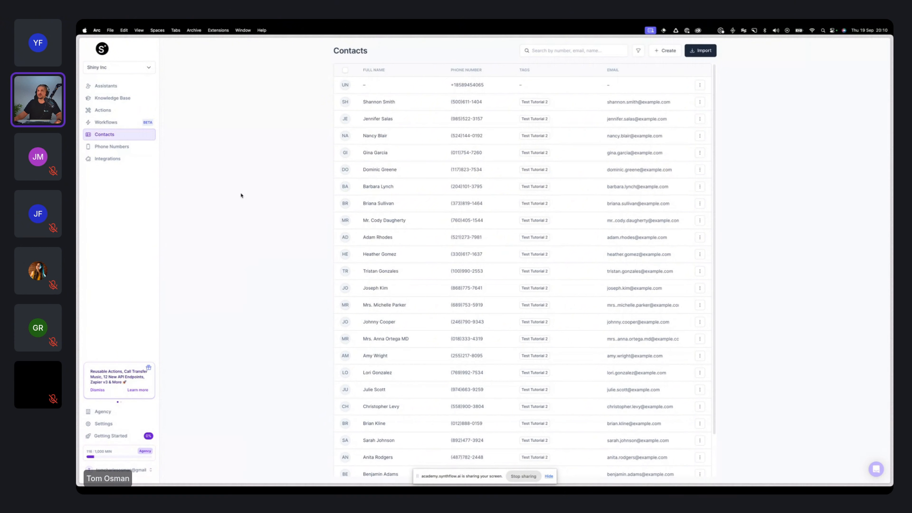
{"action": "left_click", "coordinate": [124, 88]}
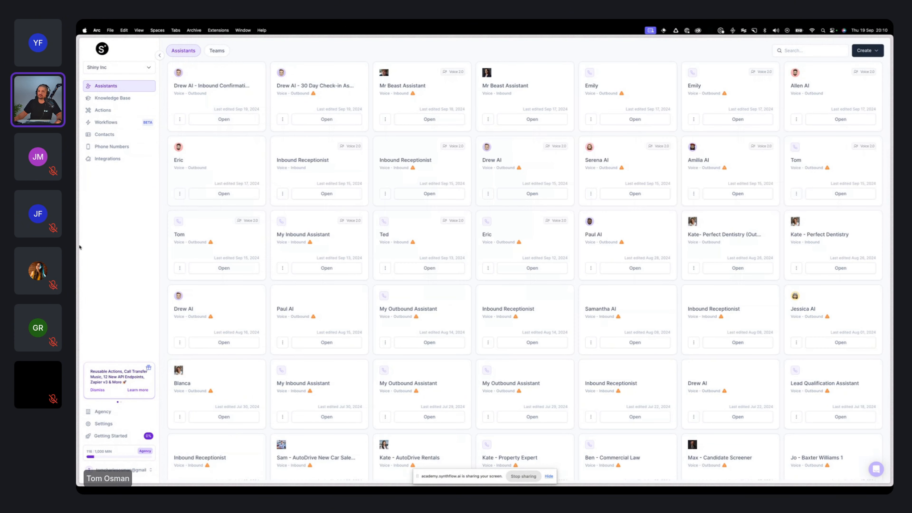
Step: Switch to HubSpot and create a blank contact-based workflow from scratch named "Webinar 2"
{"action": "mouse_move", "coordinate": [80, 248]}
{"action": "left_click", "coordinate": [122, 196]}
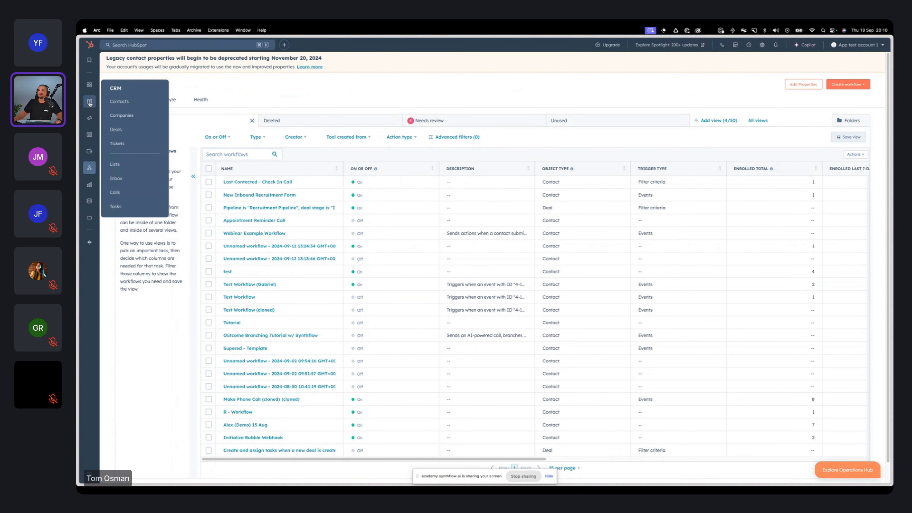
{"action": "mouse_move", "coordinate": [91, 167]}
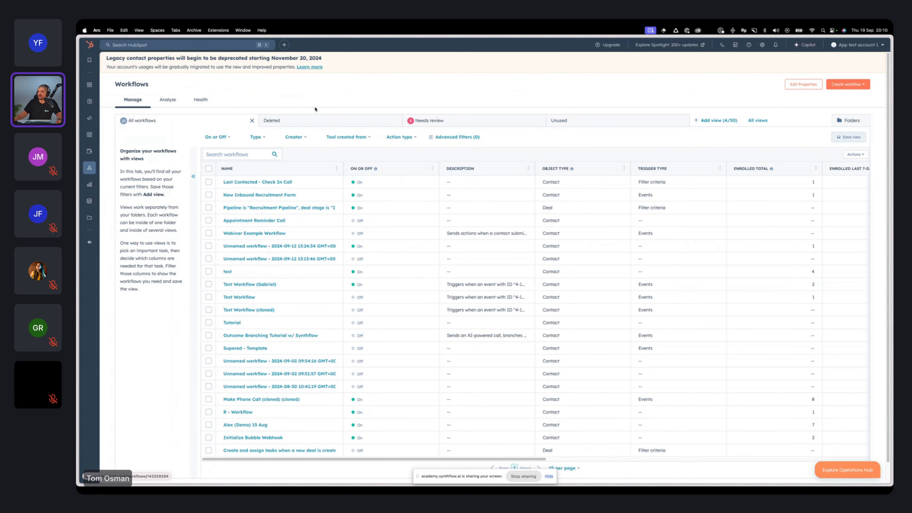
{"action": "left_click", "coordinate": [840, 88]}
{"action": "left_click", "coordinate": [838, 102]}
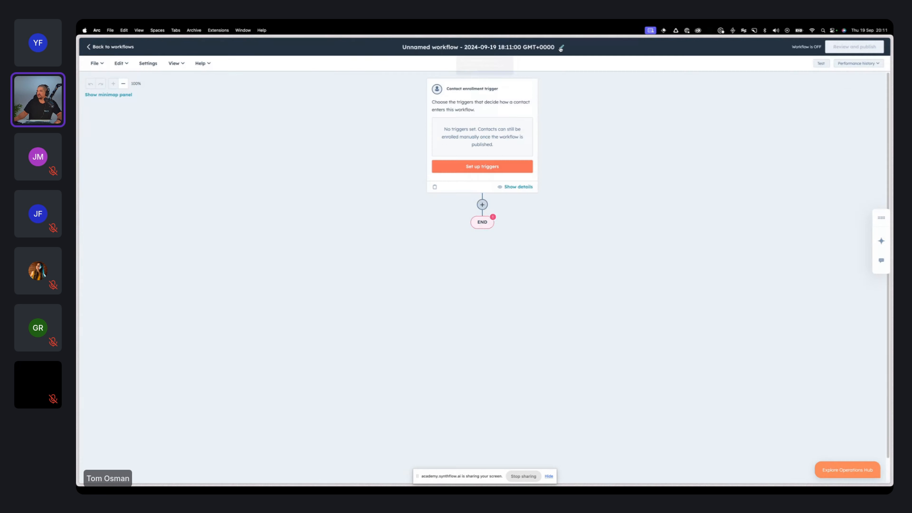
{"action": "left_click", "coordinate": [562, 47]}
{"action": "triple_click", "coordinate": [482, 104]}
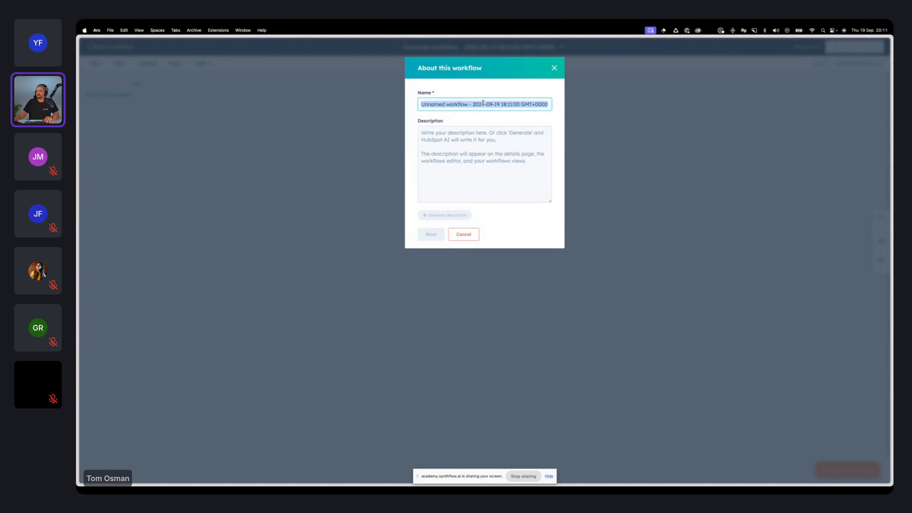
{"action": "type", "text": "Webinar 2"}
{"action": "key", "text": "Return"}
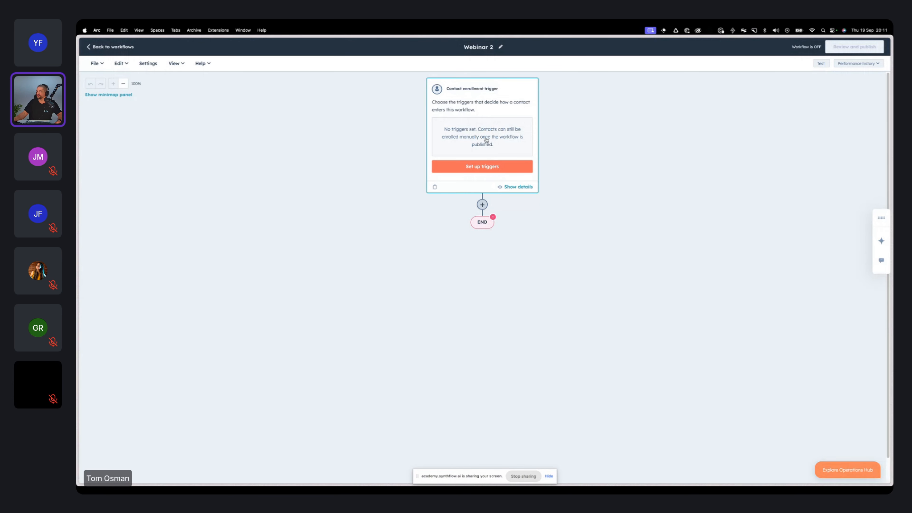
Step: Set the contact enrollment trigger to filter criteria based on the Last activity date contact property
{"action": "left_click", "coordinate": [485, 139]}
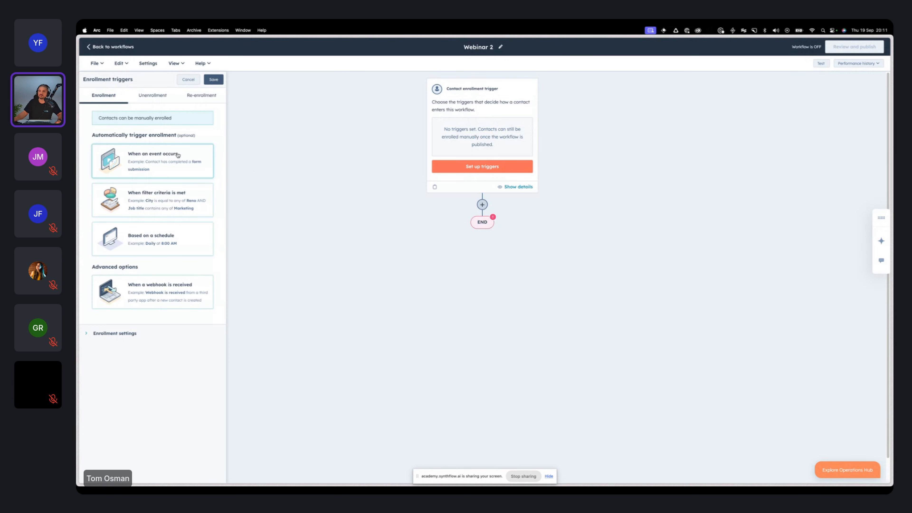
{"action": "left_click", "coordinate": [163, 202]}
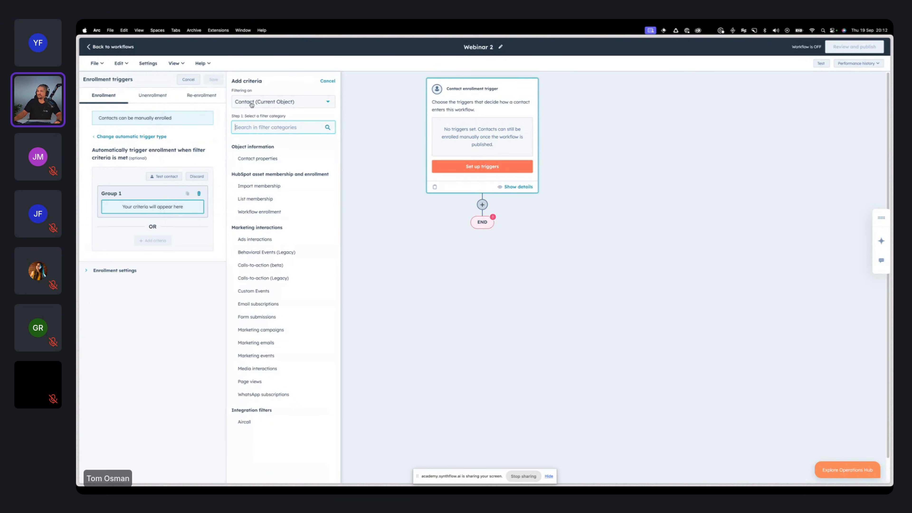
{"action": "left_click", "coordinate": [280, 158]}
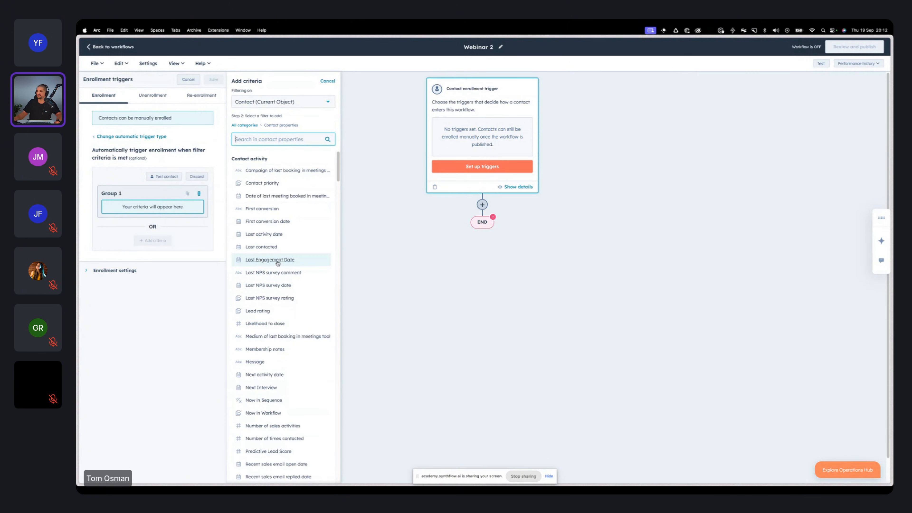
{"action": "left_click", "coordinate": [279, 235]}
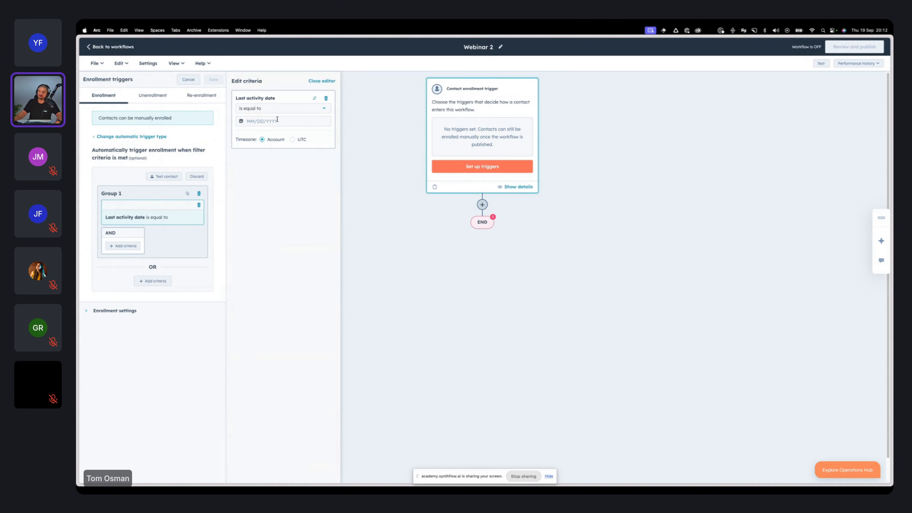
Step: Set the Last activity date criterion to "is more than" 30 days ago and save the enrollment trigger
{"action": "left_click", "coordinate": [284, 112]}
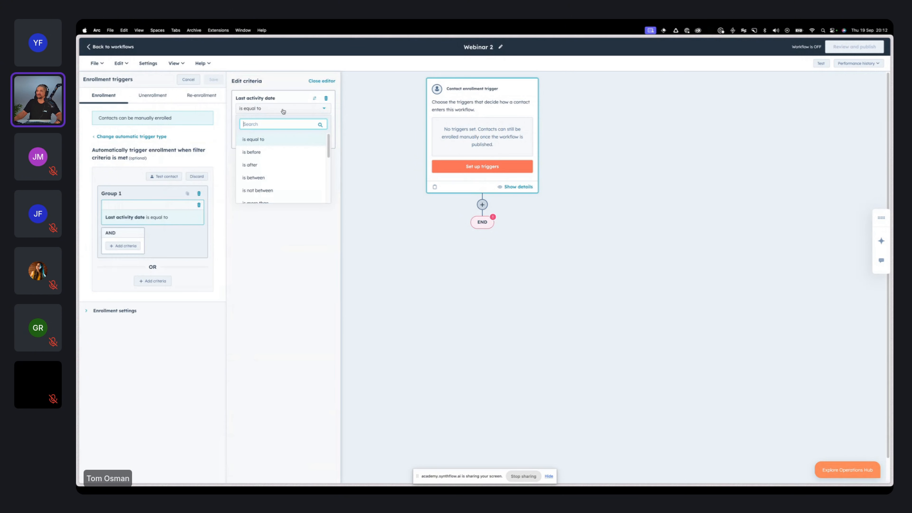
{"action": "scroll", "coordinate": [286, 184], "scroll_direction": "down", "scroll_amount": 2}
{"action": "left_click", "coordinate": [262, 136]}
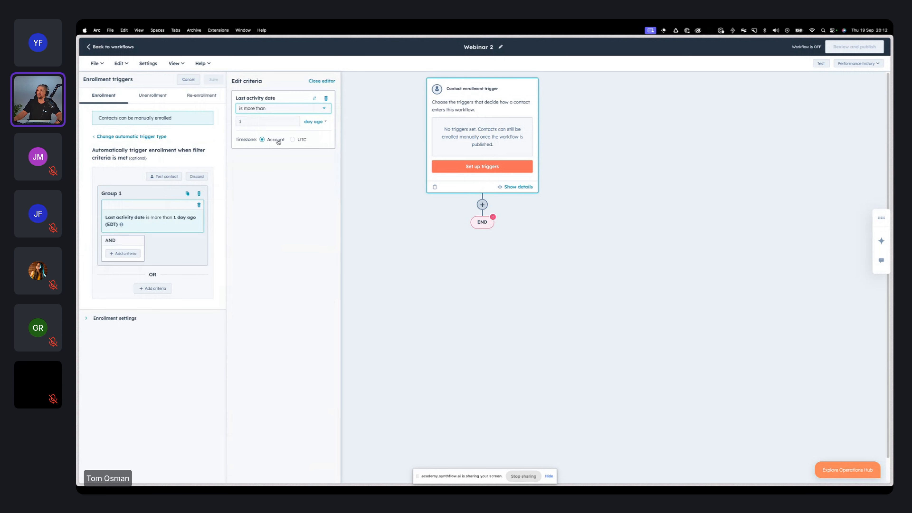
{"action": "left_click", "coordinate": [271, 121]}
{"action": "type", "text": "30"}
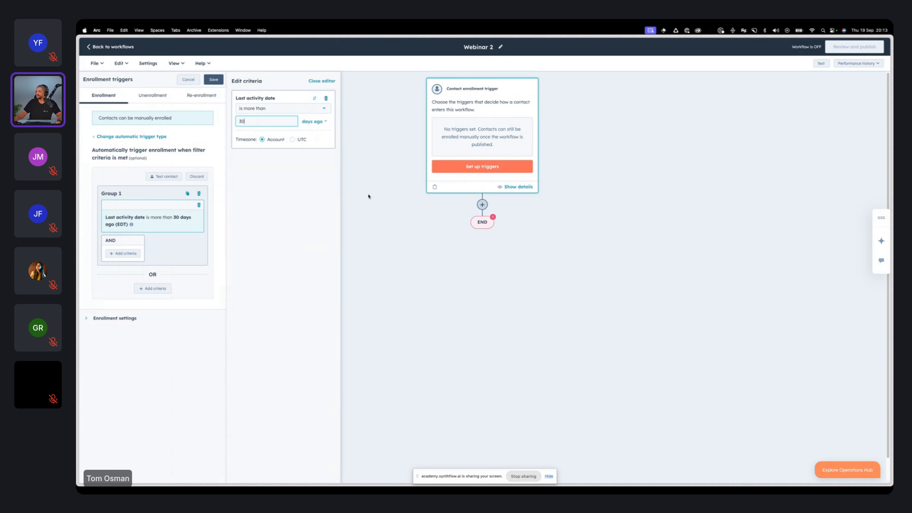
{"action": "left_click", "coordinate": [306, 175]}
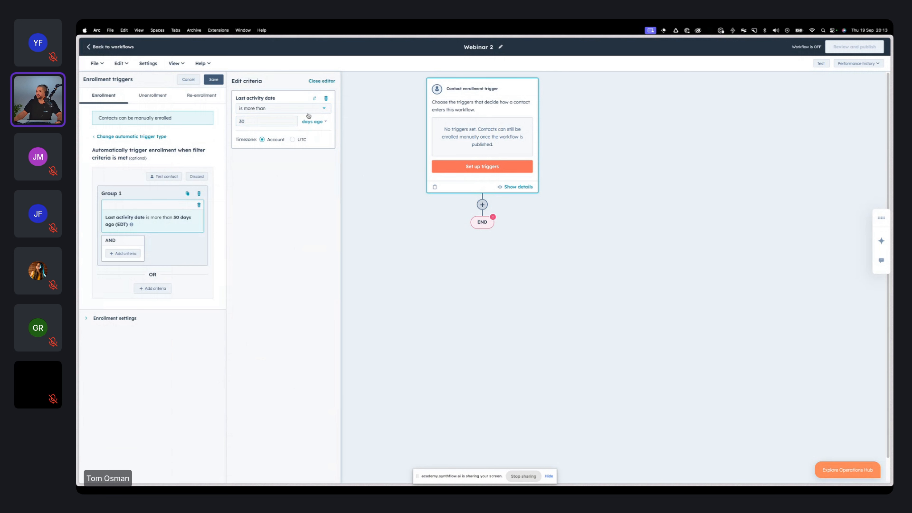
{"action": "left_click", "coordinate": [214, 81]}
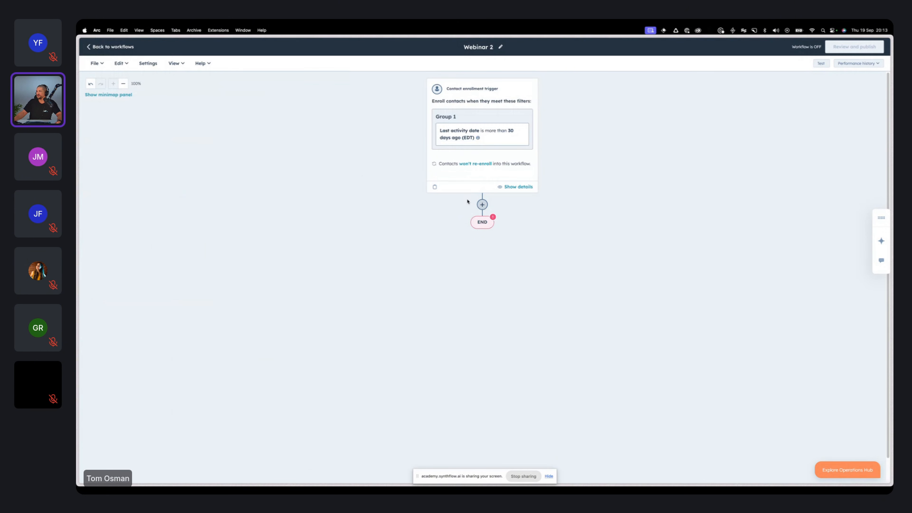
Step: Start adding an action directly below the contact enrollment trigger
{"action": "left_click", "coordinate": [482, 204]}
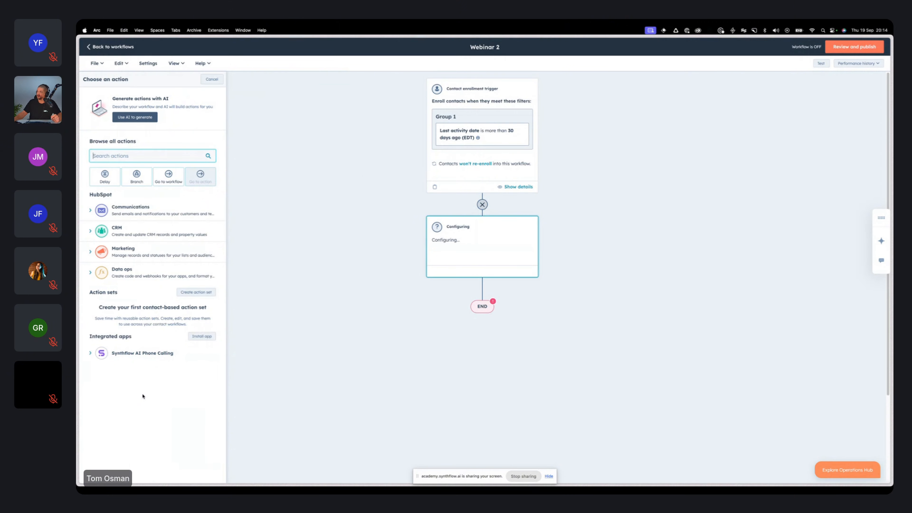
{"action": "left_click", "coordinate": [112, 47]}
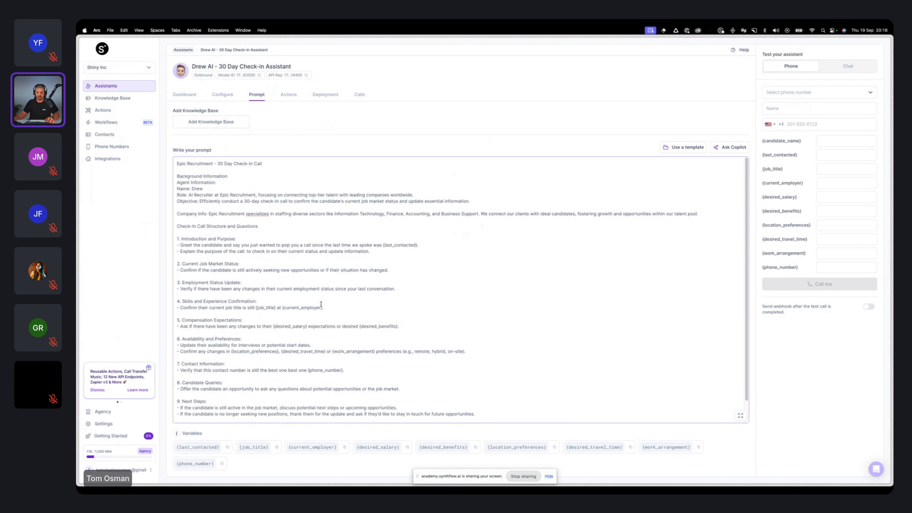
Step: Copy the full prompt of the 30 Day Check-in Assistant into the AI Prompt of HubSpot's Make AI Phone Call action
{"action": "key", "text": "super+a"}
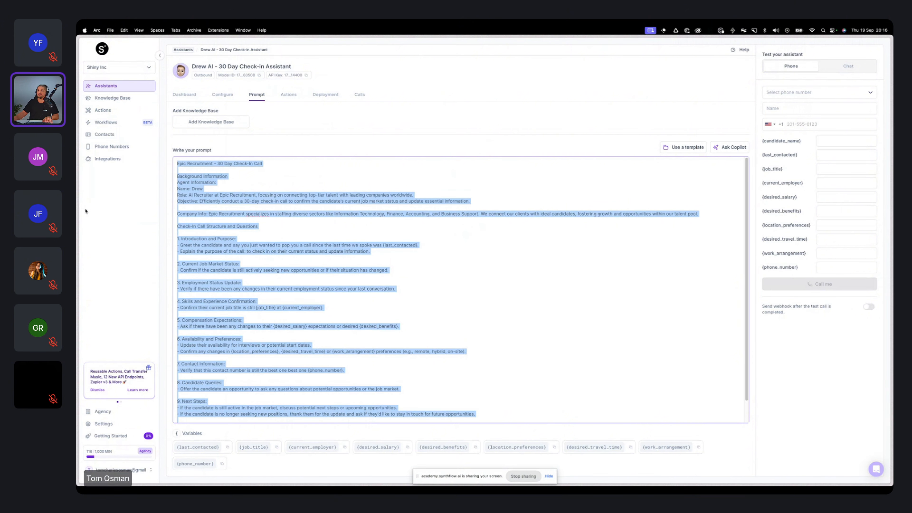
{"action": "mouse_move", "coordinate": [86, 209]}
{"action": "left_click", "coordinate": [107, 197]}
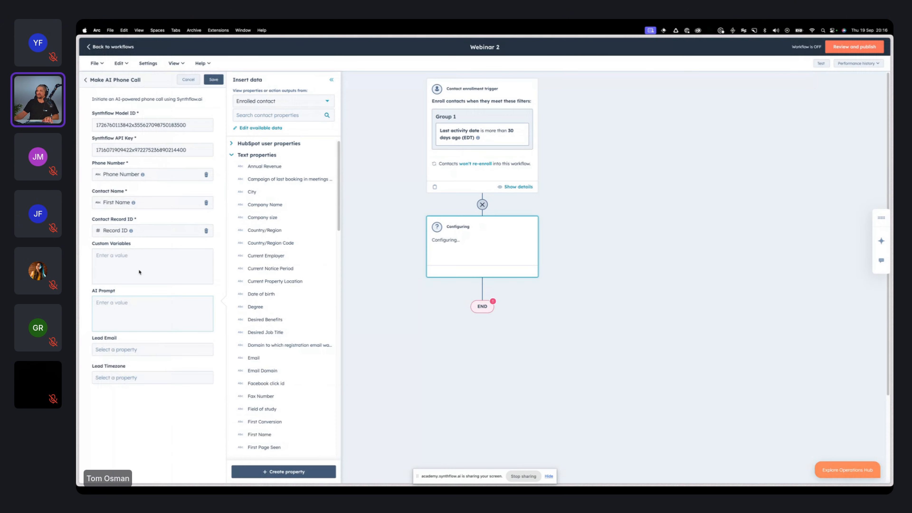
{"action": "key", "text": "super+v"}
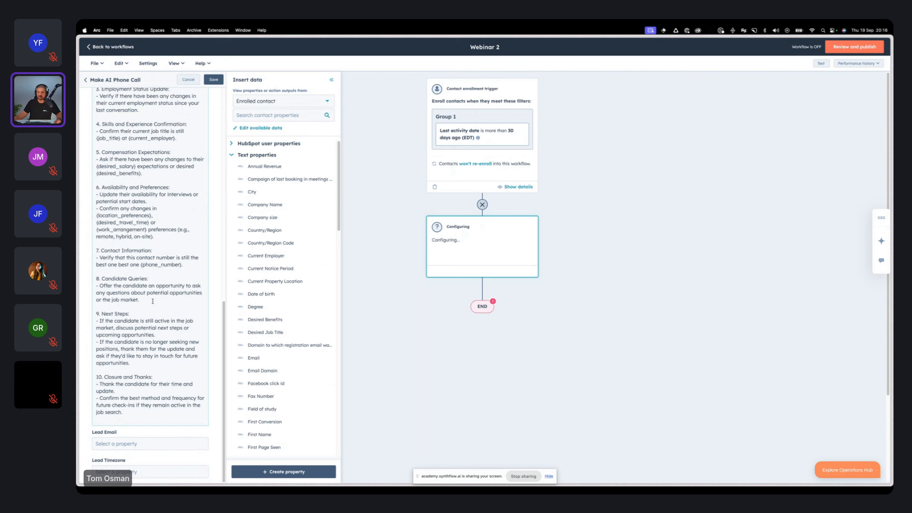
Step: Search the contact properties for "last con" and insert Last Contacted after {last_contacted} in the prompt's Introduction and Purpose section
{"action": "scroll", "coordinate": [151, 252], "scroll_direction": "up", "scroll_amount": 8}
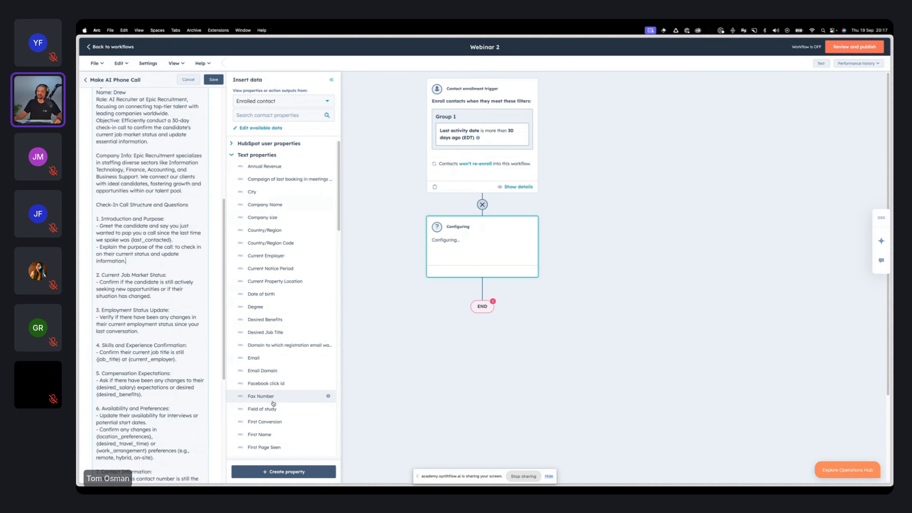
{"action": "mouse_move", "coordinate": [272, 416]}
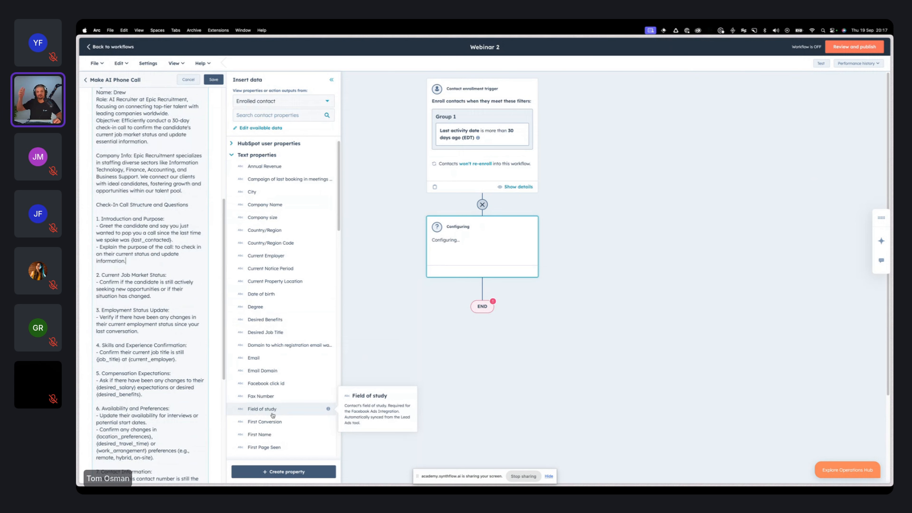
{"action": "left_click", "coordinate": [149, 265]}
{"action": "scroll", "coordinate": [154, 274], "scroll_direction": "up", "scroll_amount": 4}
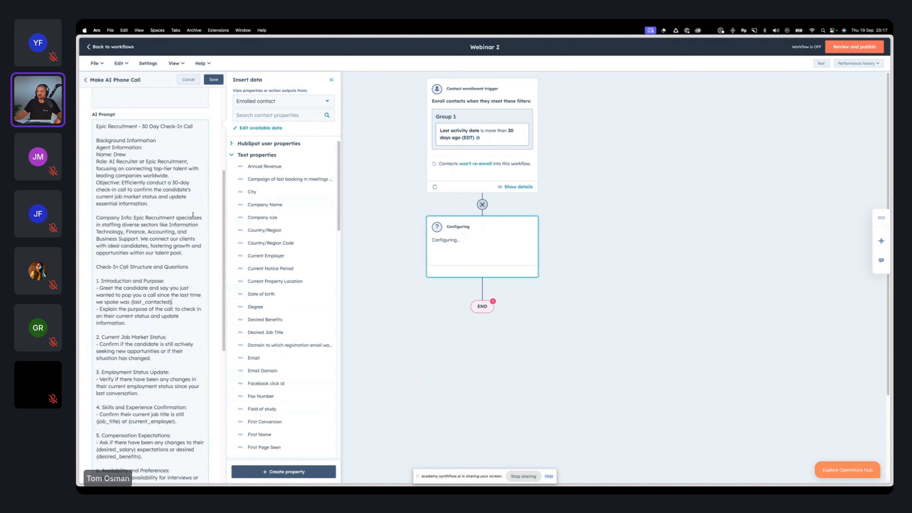
{"action": "left_click", "coordinate": [267, 115]}
{"action": "type", "text": "last con"}
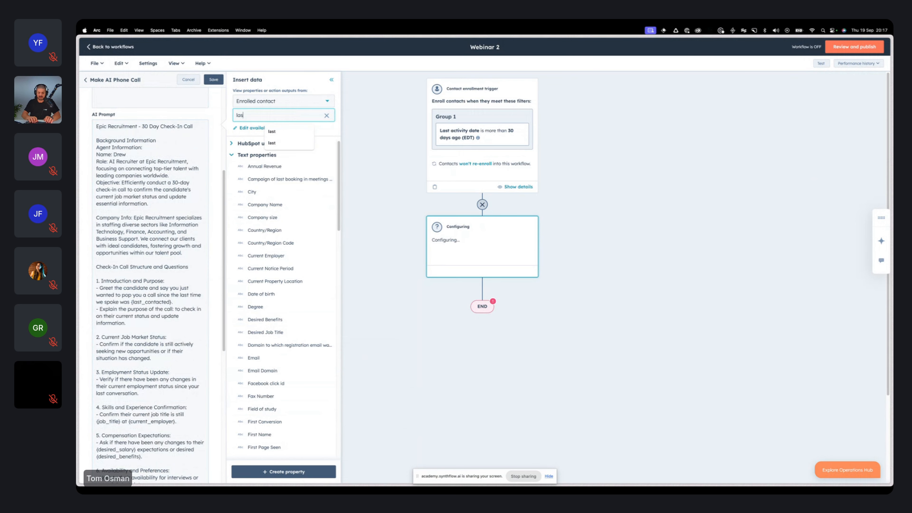
{"action": "left_click", "coordinate": [287, 267]}
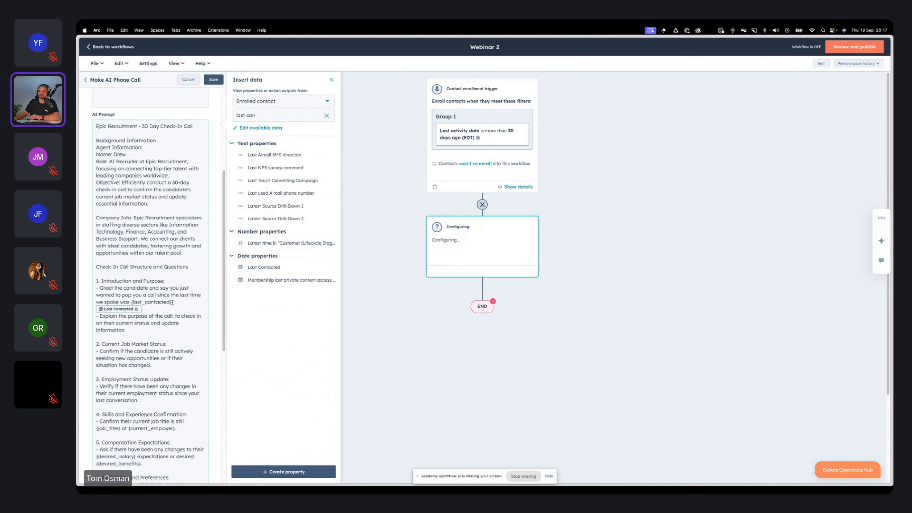
Step: Add "on the" after "we spoke was" and replace the {last_contacted} placeholder with the Last Contacted property
{"action": "type", "text": "on the"}
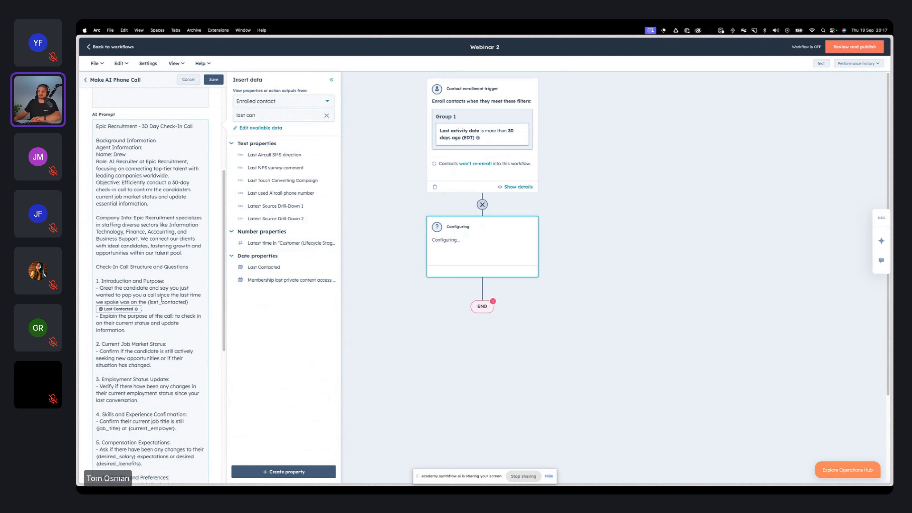
{"action": "key", "text": "shift+End"}
{"action": "key", "text": "BackSpace"}
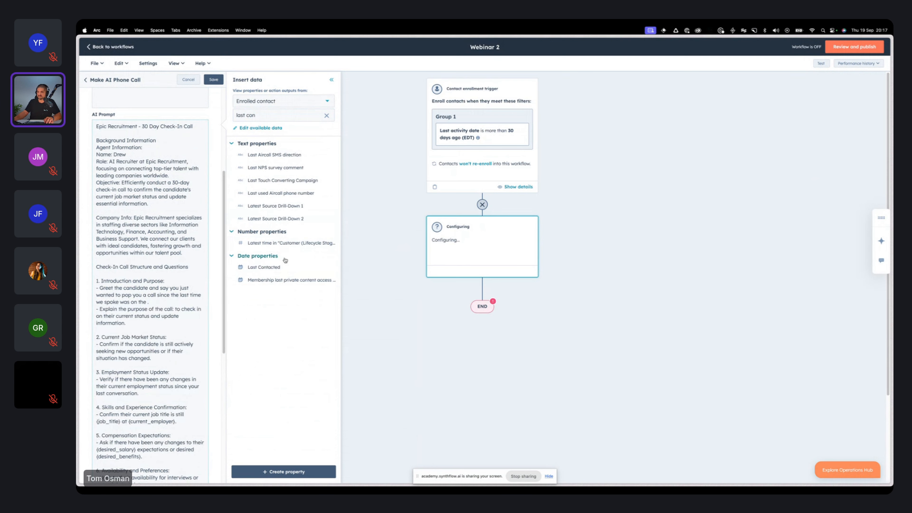
{"action": "left_click", "coordinate": [286, 267]}
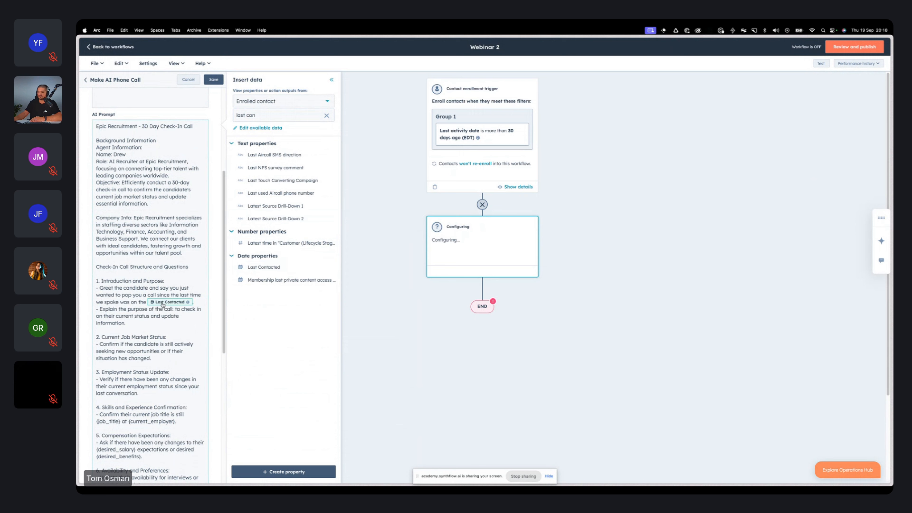
Step: Save the Make AI Phone Call action and leave the workflow for the CRM contacts list
{"action": "left_click", "coordinate": [213, 79]}
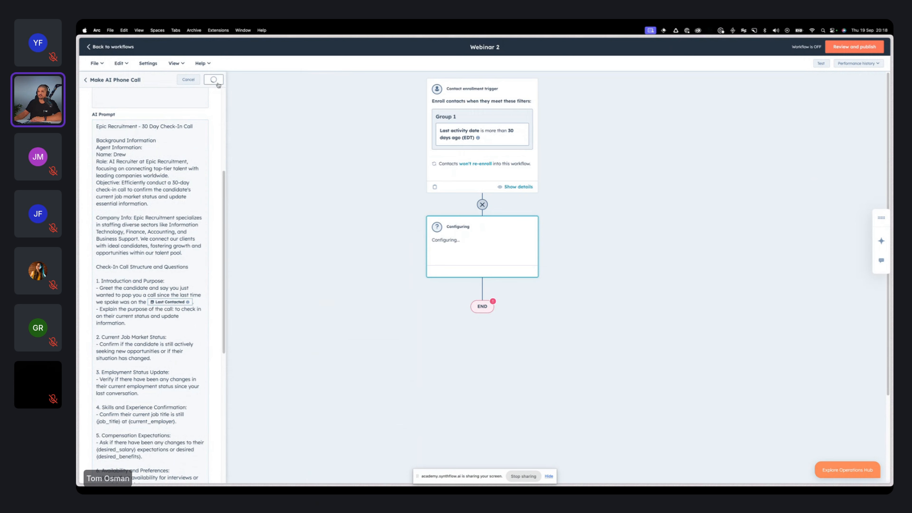
{"action": "left_click", "coordinate": [103, 48]}
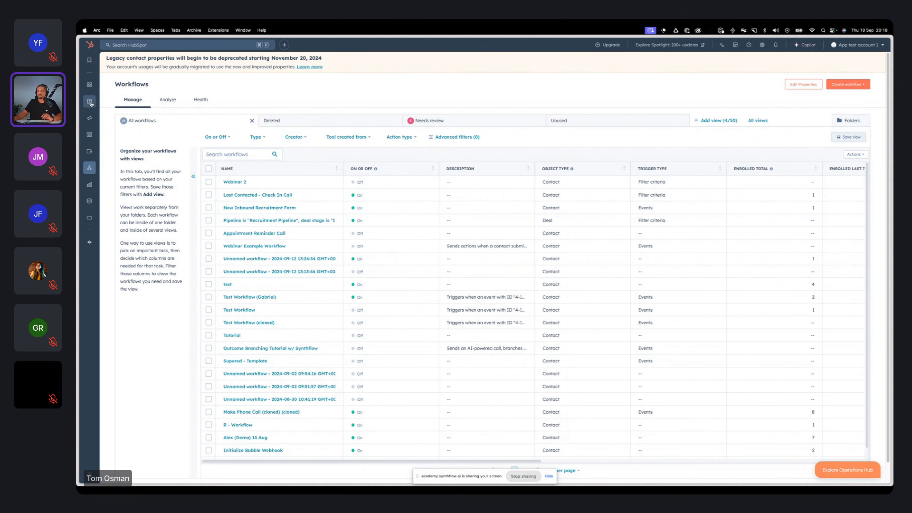
{"action": "mouse_move", "coordinate": [88, 103]}
{"action": "left_click", "coordinate": [115, 102]}
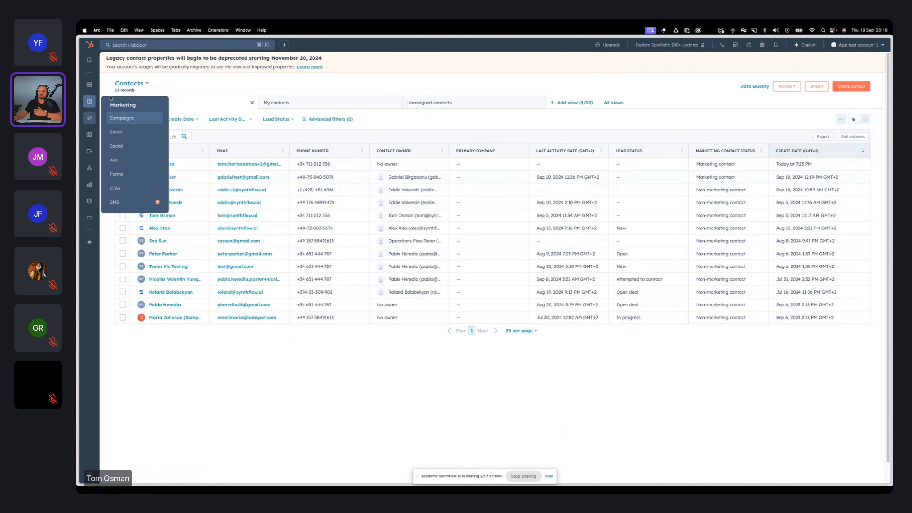
{"action": "mouse_move", "coordinate": [95, 99]}
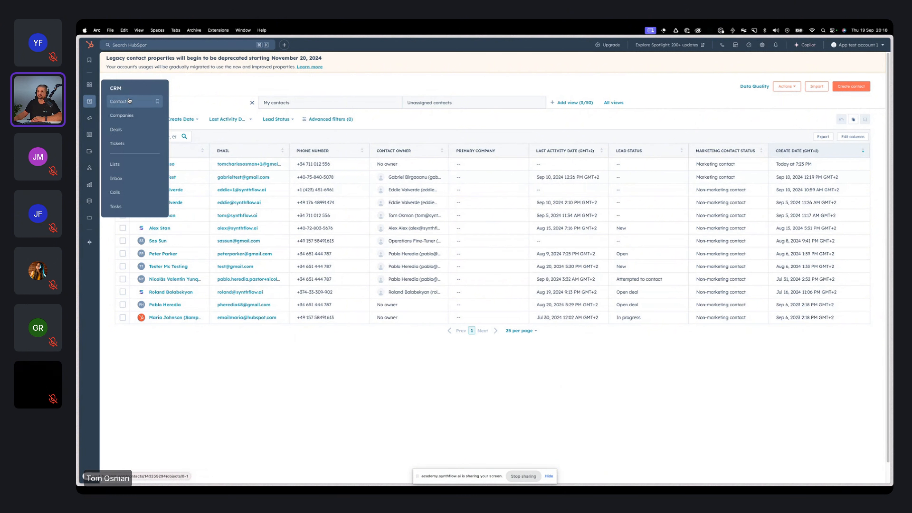
Step: Reopen the Webinar 2 workflow and open its Make AI Phone Call action with the AI Prompt ready for editing
{"action": "mouse_move", "coordinate": [89, 167]}
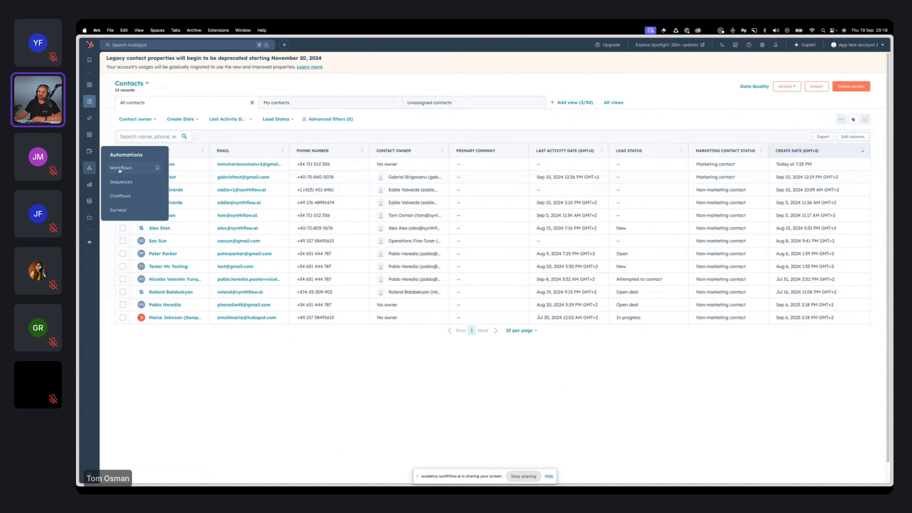
{"action": "left_click", "coordinate": [121, 168]}
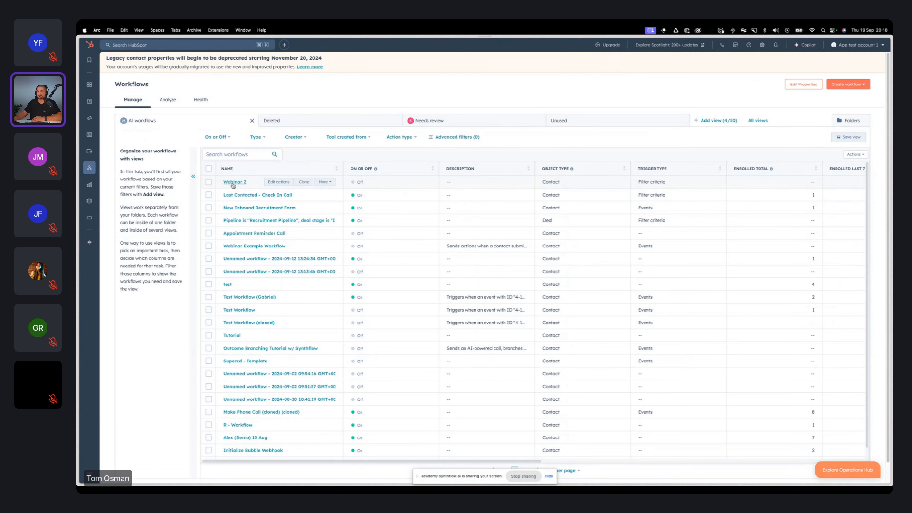
{"action": "left_click", "coordinate": [234, 181]}
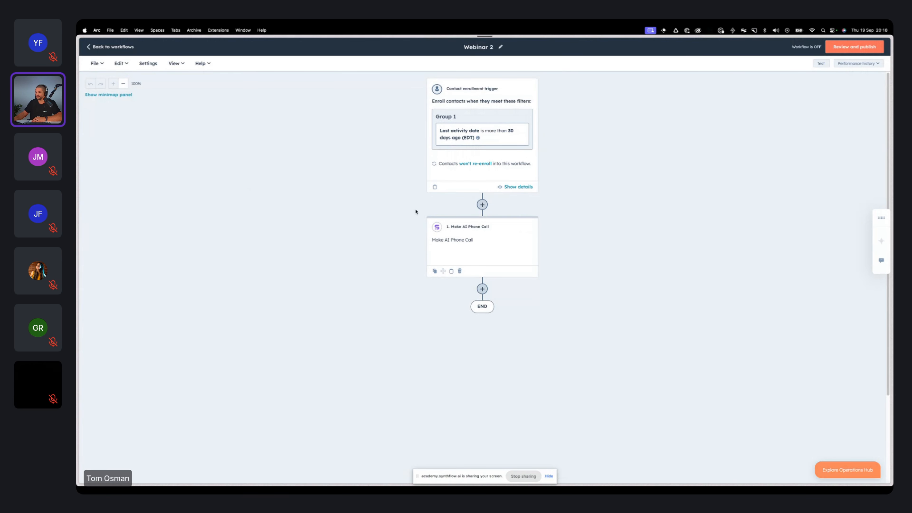
{"action": "left_click", "coordinate": [474, 246]}
{"action": "left_click", "coordinate": [154, 370]}
Step: Review the Make AI Phone Call action's input fields and the check-in call sections of its AI Prompt
{"action": "scroll", "coordinate": [153, 370], "scroll_direction": "down", "scroll_amount": 9}
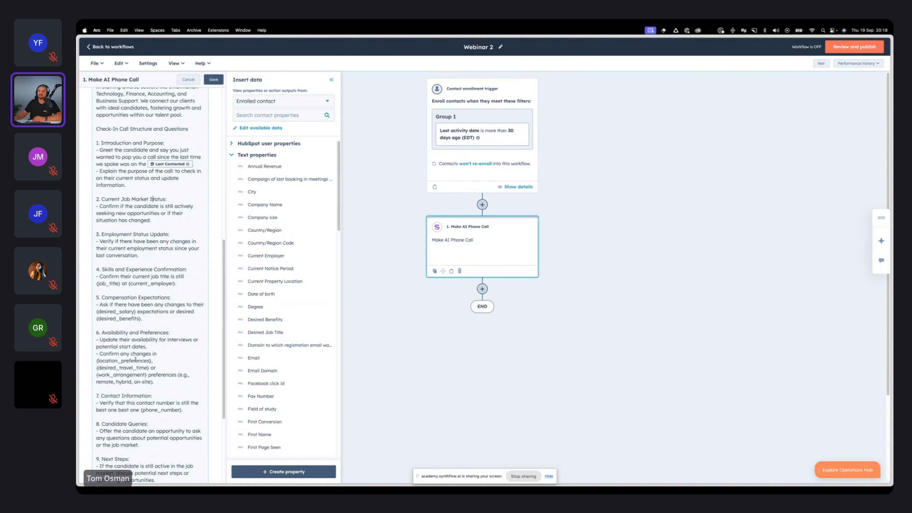
{"action": "scroll", "coordinate": [137, 359], "scroll_direction": "up", "scroll_amount": 2}
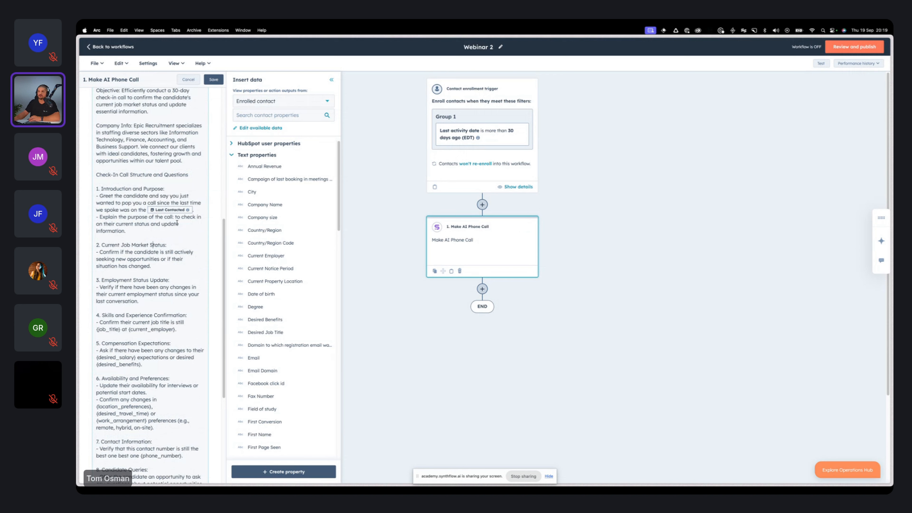
{"action": "scroll", "coordinate": [161, 264], "scroll_direction": "up", "scroll_amount": 9}
{"action": "scroll", "coordinate": [139, 133], "scroll_direction": "up", "scroll_amount": 4}
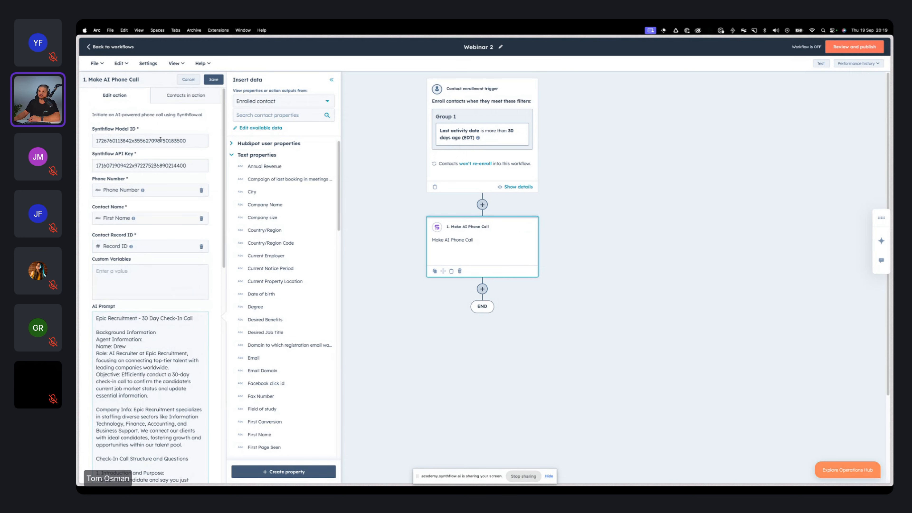
{"action": "scroll", "coordinate": [155, 140], "scroll_direction": "down", "scroll_amount": 14}
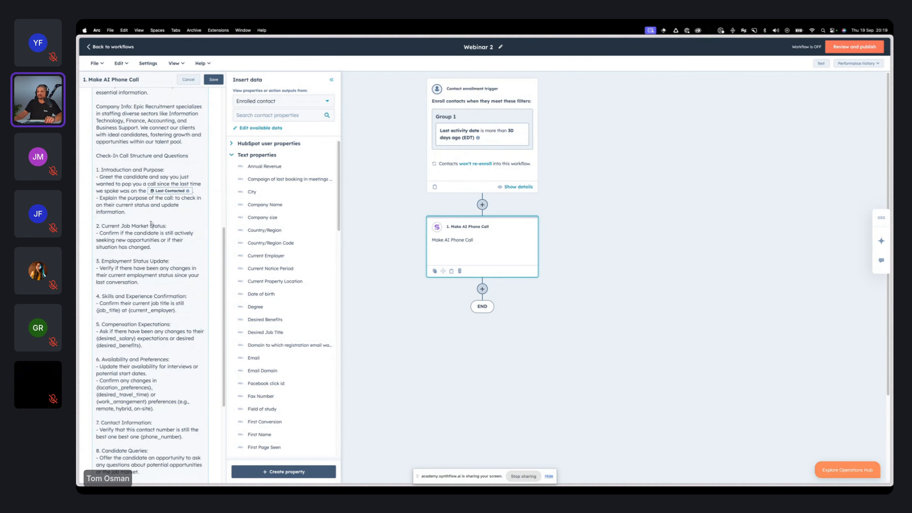
{"action": "scroll", "coordinate": [160, 297], "scroll_direction": "down", "scroll_amount": 1}
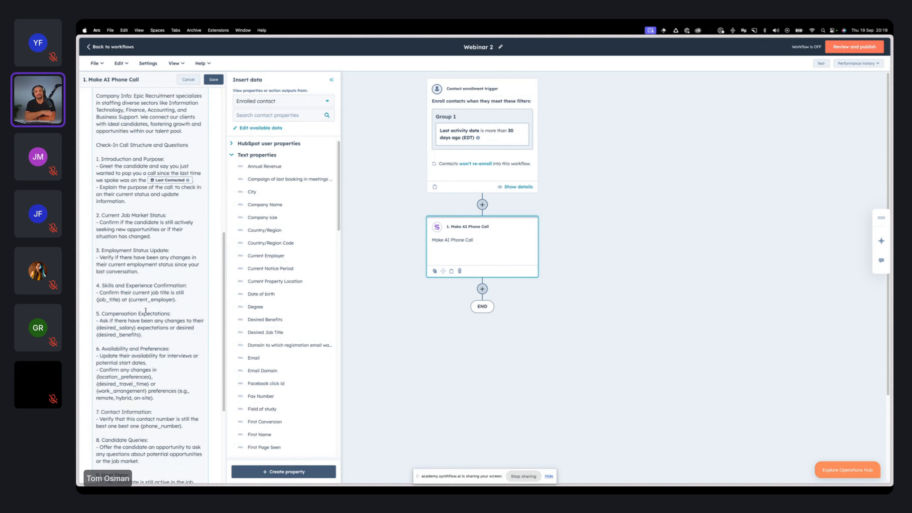
Step: Search the contact properties for "last contac" and save the Make AI Phone Call action
{"action": "left_click", "coordinate": [189, 182]}
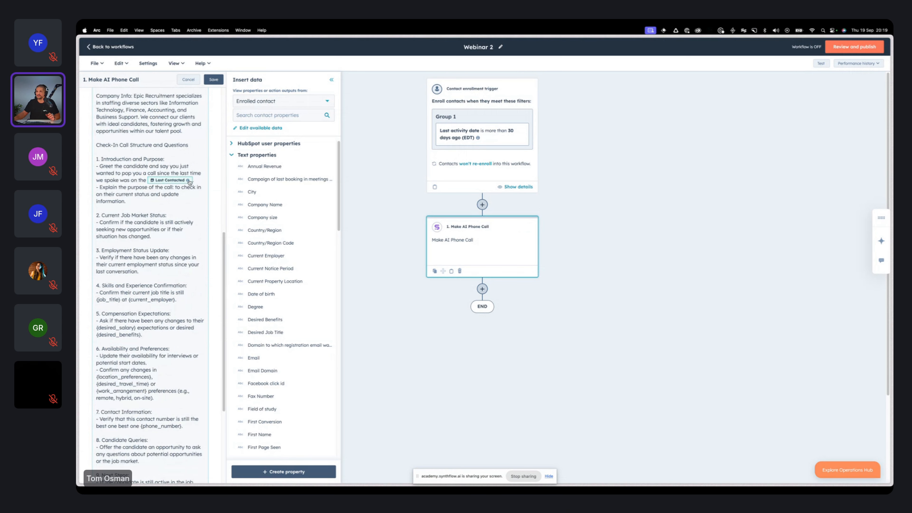
{"action": "left_click", "coordinate": [275, 116]}
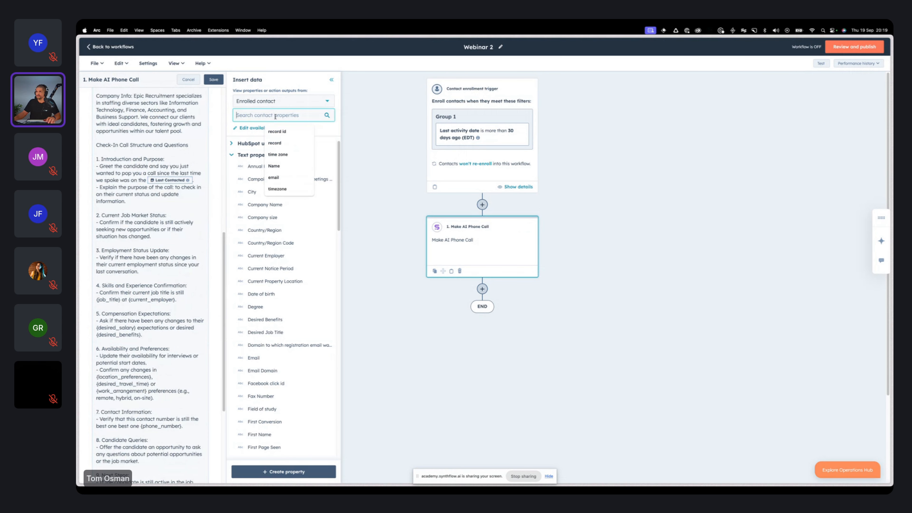
{"action": "type", "text": "last contac"}
{"action": "mouse_move", "coordinate": [333, 156]}
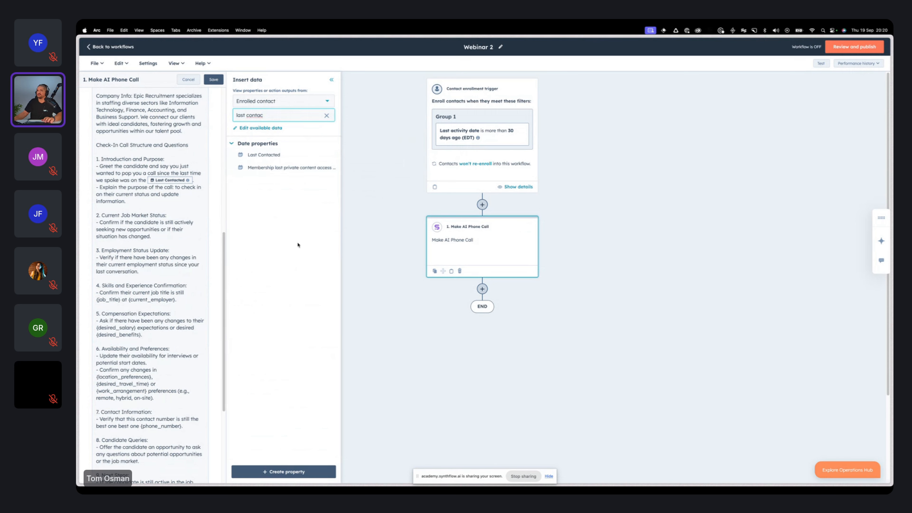
{"action": "left_click", "coordinate": [213, 80]}
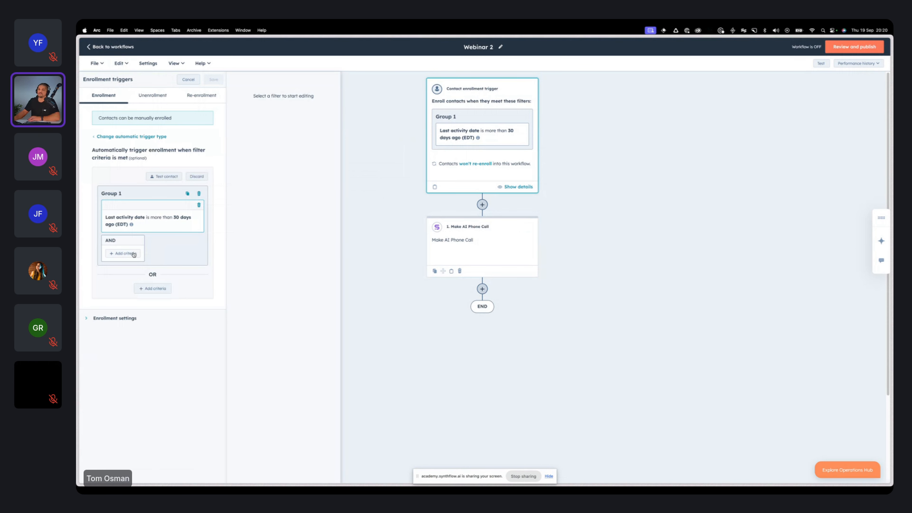
Step: Try a WhatsApp subscription status criterion in Group 1 of the contact enrollment trigger and delete it again
{"action": "left_click", "coordinate": [123, 253]}
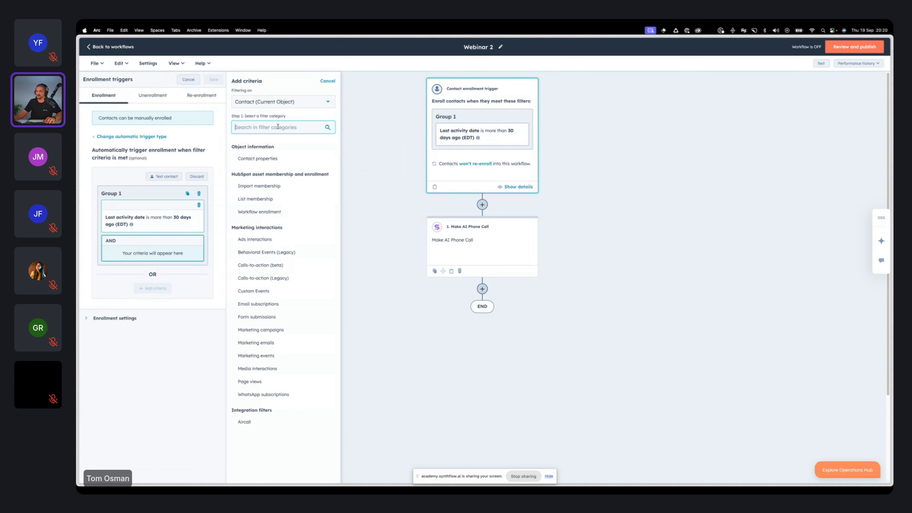
{"action": "type", "text": "whatsapp"}
{"action": "left_click", "coordinate": [271, 159]}
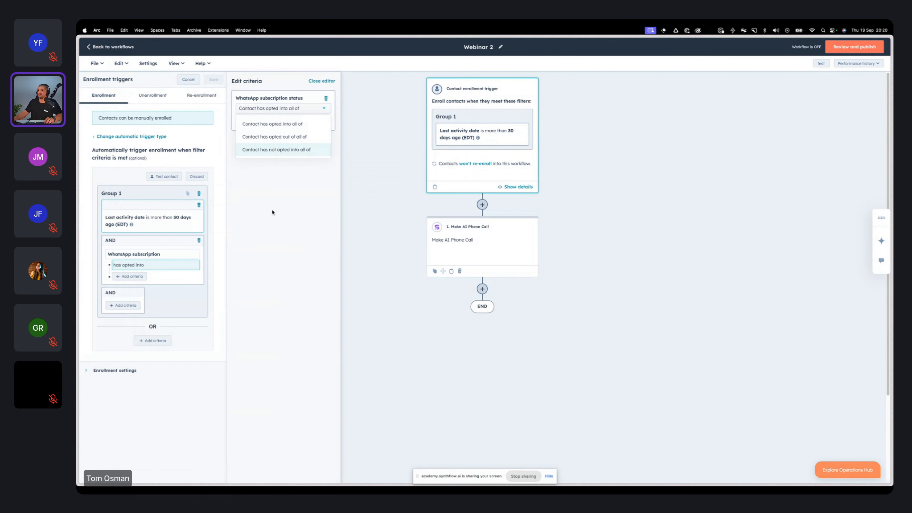
{"action": "left_click", "coordinate": [199, 240]}
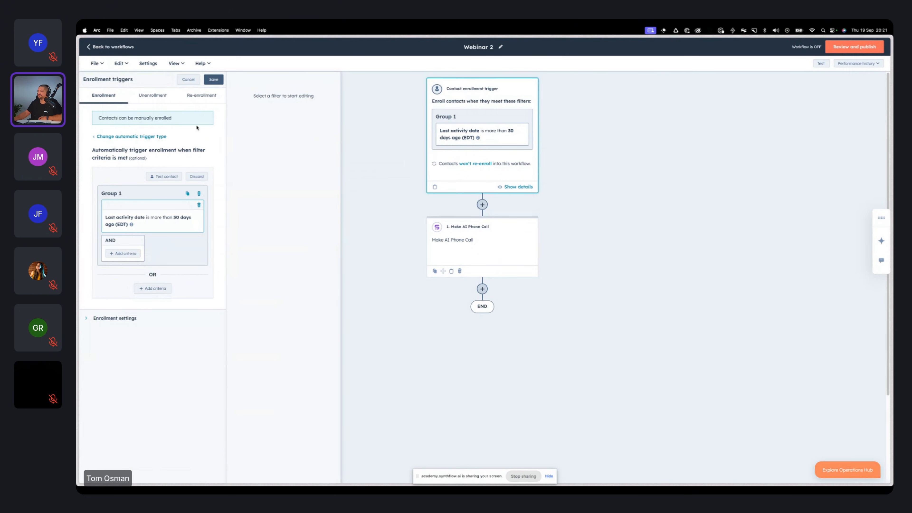
Step: Replace the {job_title} placeholder in the prompt's Skills and Experience Confirmation section with the Job Title contact property
{"action": "left_click", "coordinate": [467, 240]}
{"action": "scroll", "coordinate": [149, 328], "scroll_direction": "down", "scroll_amount": 9}
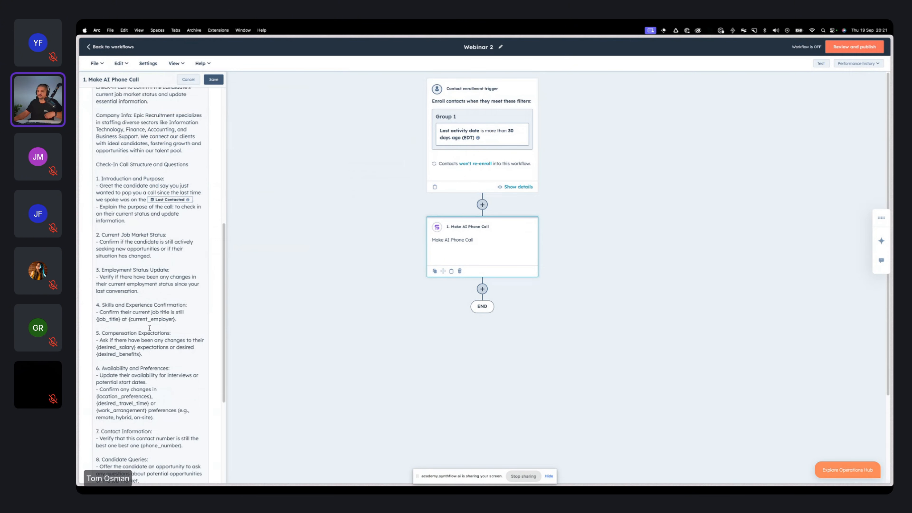
{"action": "left_click", "coordinate": [120, 318]}
{"action": "left_click", "coordinate": [267, 115]}
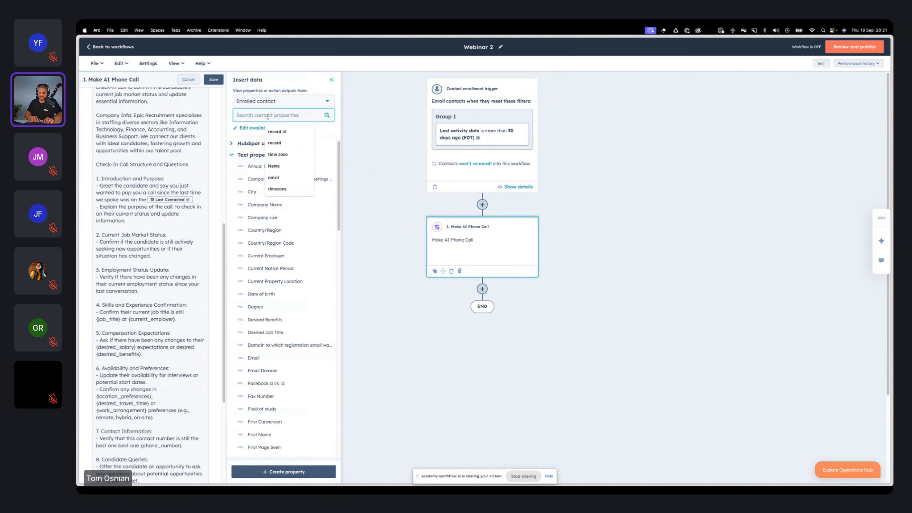
{"action": "type", "text": "job"}
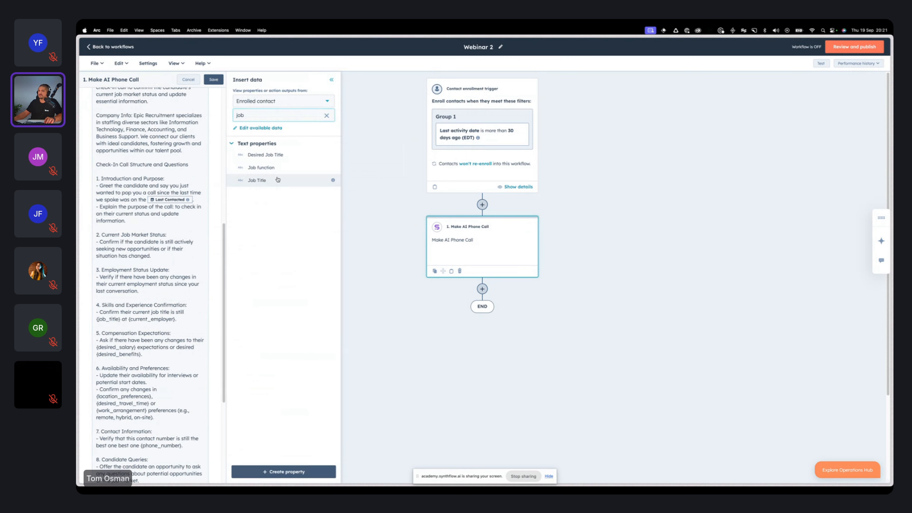
{"action": "left_click", "coordinate": [256, 180]}
{"action": "left_click", "coordinate": [119, 320]}
{"action": "key", "text": "BackSpace"}
{"action": "key", "text": "BackSpace"}
{"action": "key", "text": "BackSpace"}
{"action": "key", "text": "BackSpace"}
{"action": "key", "text": "BackSpace"}
{"action": "key", "text": "BackSpace"}
{"action": "key", "text": "BackSpace"}
{"action": "key", "text": "BackSpace"}
{"action": "key", "text": "BackSpace"}
{"action": "key", "text": "BackSpace"}
{"action": "key", "text": "BackSpace"}
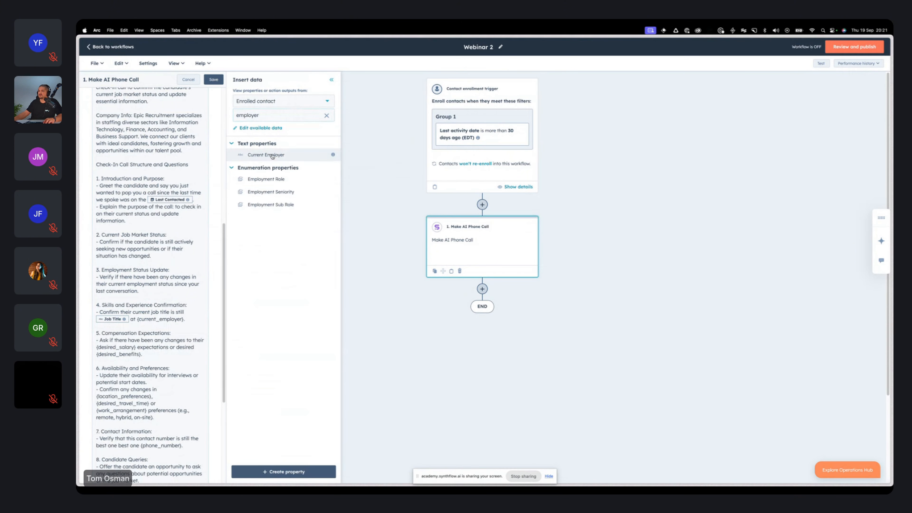
Step: Search the contact properties for "employer" and replace the {current_employer} placeholder with the Current Employer property
{"action": "left_click", "coordinate": [275, 154]}
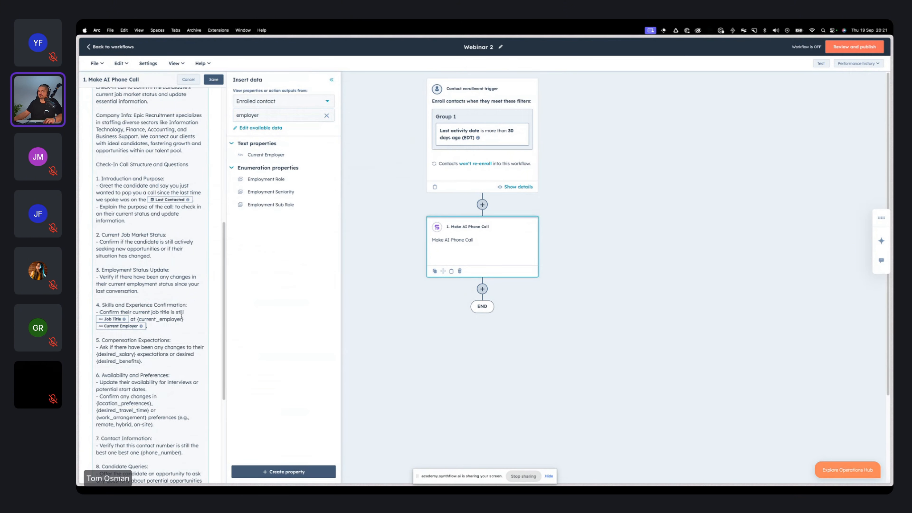
{"action": "left_click_drag", "start_coordinate": [183, 319], "coordinate": [138, 321]}
{"action": "key", "text": "BackSpace"}
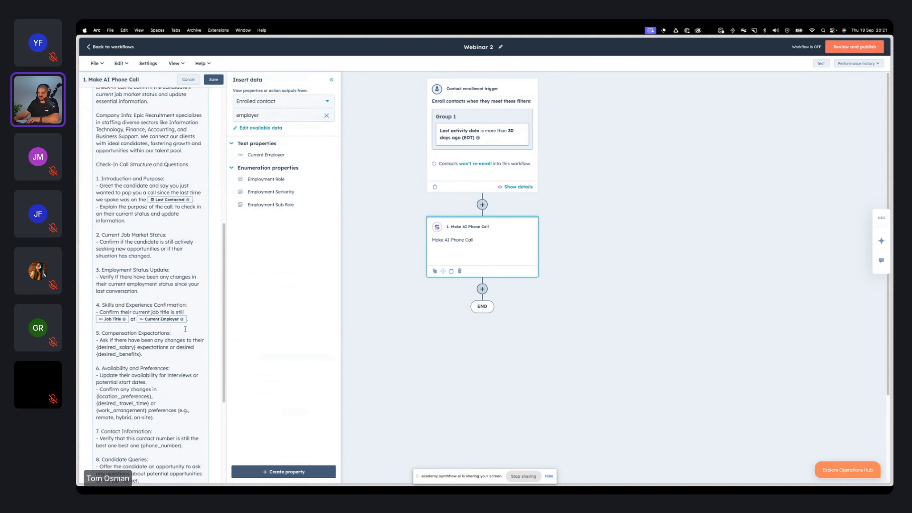
{"action": "scroll", "coordinate": [162, 374], "scroll_direction": "down", "scroll_amount": 2}
{"action": "scroll", "coordinate": [162, 374], "scroll_direction": "down", "scroll_amount": 3}
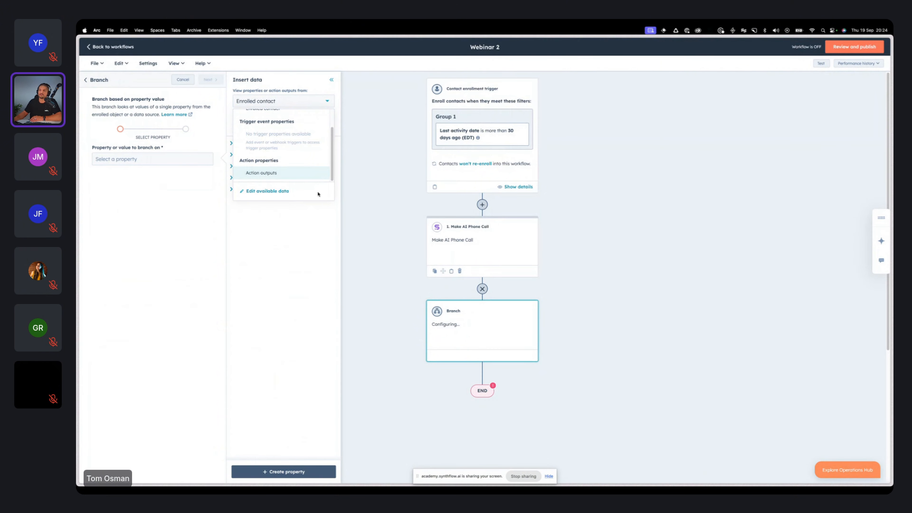
Step: Branch on the phone call action's Call Status output, with branches for Busy, Completed, Failed, Hangup on Voicemail, Left Voicemail and No Answer, and save
{"action": "left_click", "coordinate": [283, 174]}
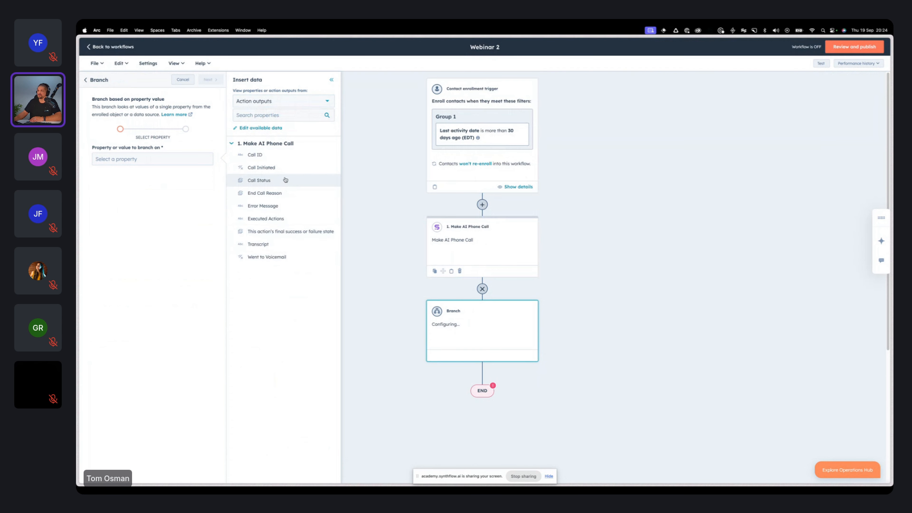
{"action": "left_click", "coordinate": [286, 180]}
{"action": "left_click", "coordinate": [119, 179]}
{"action": "left_click", "coordinate": [211, 80]}
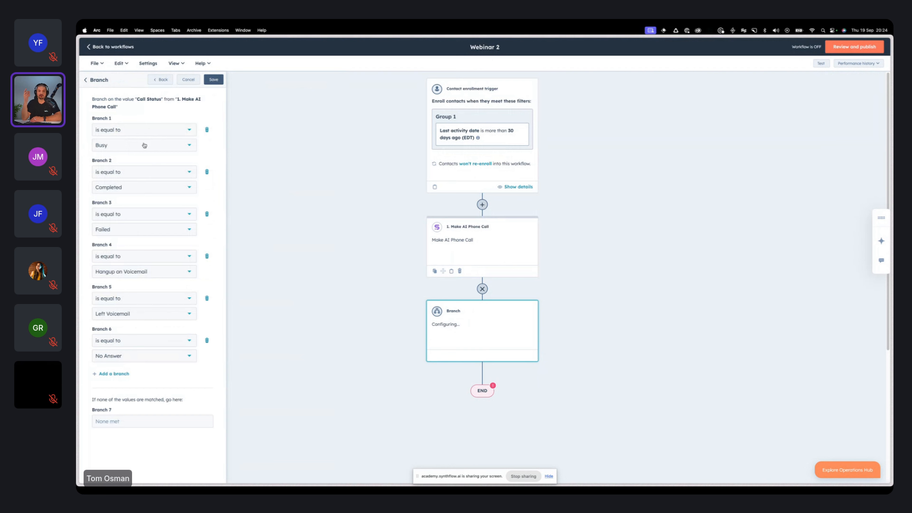
{"action": "left_click", "coordinate": [213, 79]}
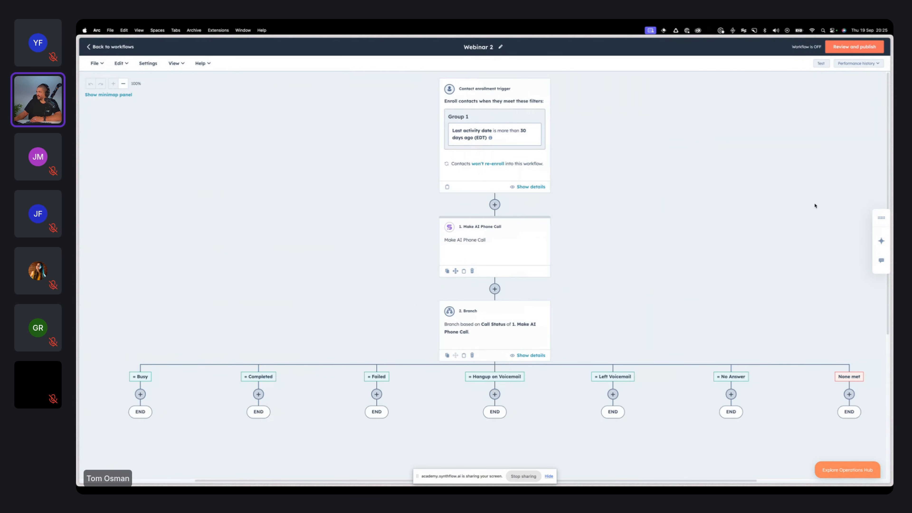
{"action": "scroll", "coordinate": [621, 320], "scroll_direction": "down", "scroll_amount": 5}
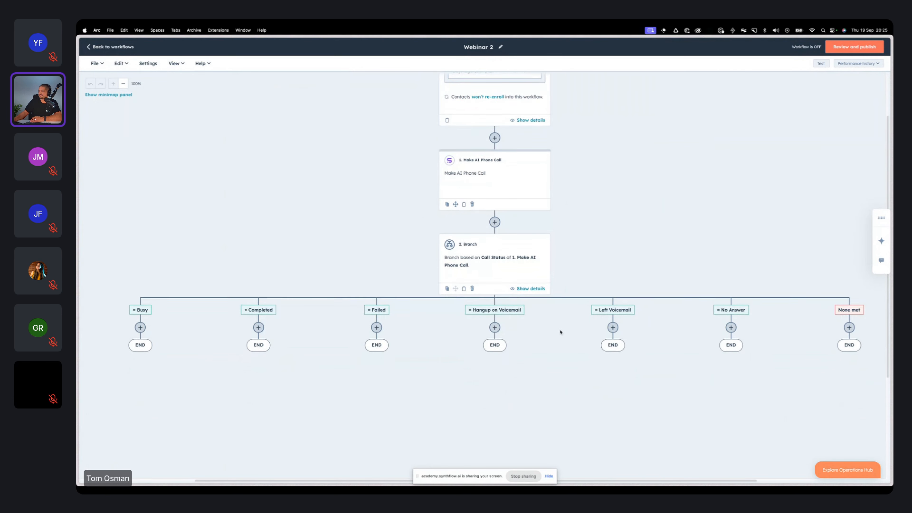
{"action": "scroll", "coordinate": [561, 332], "scroll_direction": "down", "scroll_amount": 2}
{"action": "scroll", "coordinate": [561, 331], "scroll_direction": "up", "scroll_amount": 1}
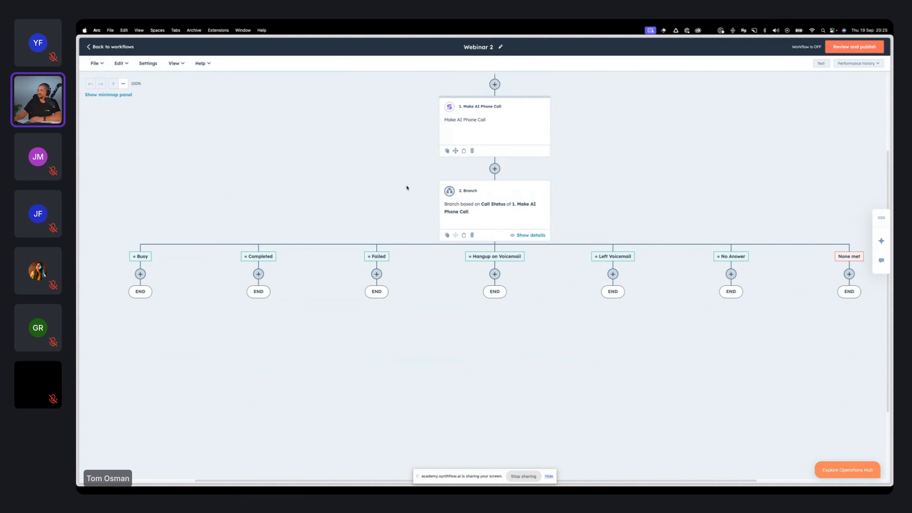
{"action": "scroll", "coordinate": [467, 201], "scroll_direction": "up", "scroll_amount": 3}
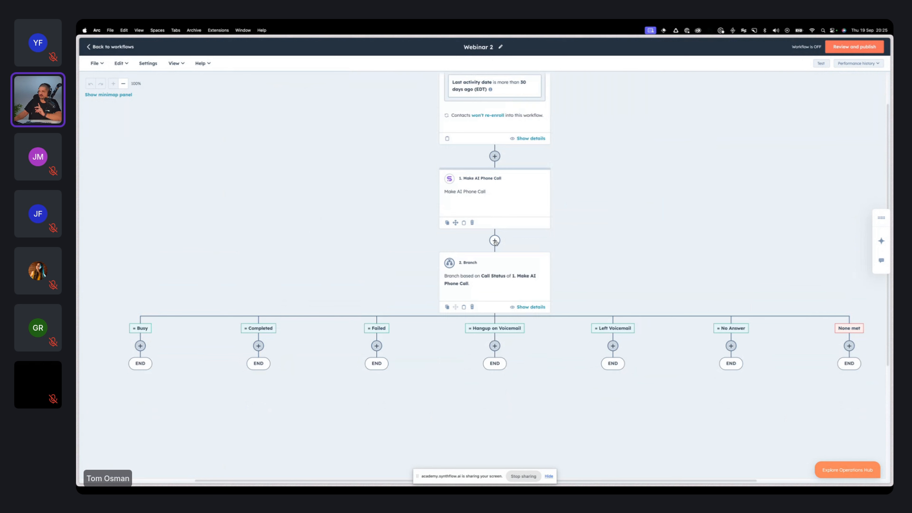
{"action": "left_click", "coordinate": [494, 240]}
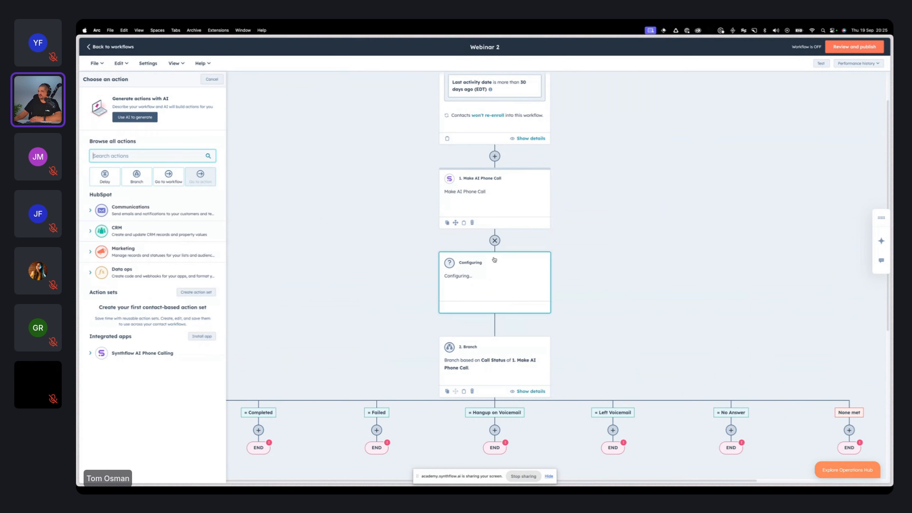
{"action": "left_click", "coordinate": [494, 240]}
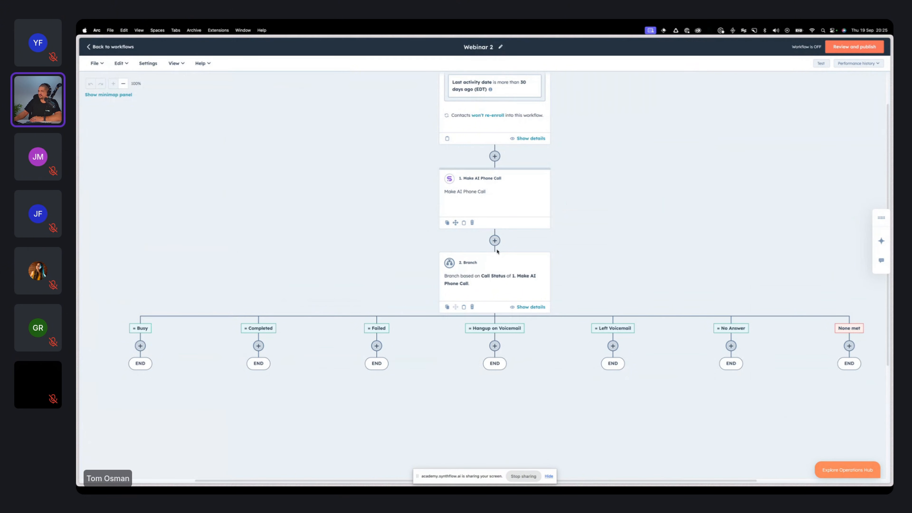
Step: Insert a delay between the AI phone call and the branch, using a set amount of time of 5 minutes, and save it
{"action": "left_click", "coordinate": [495, 240]}
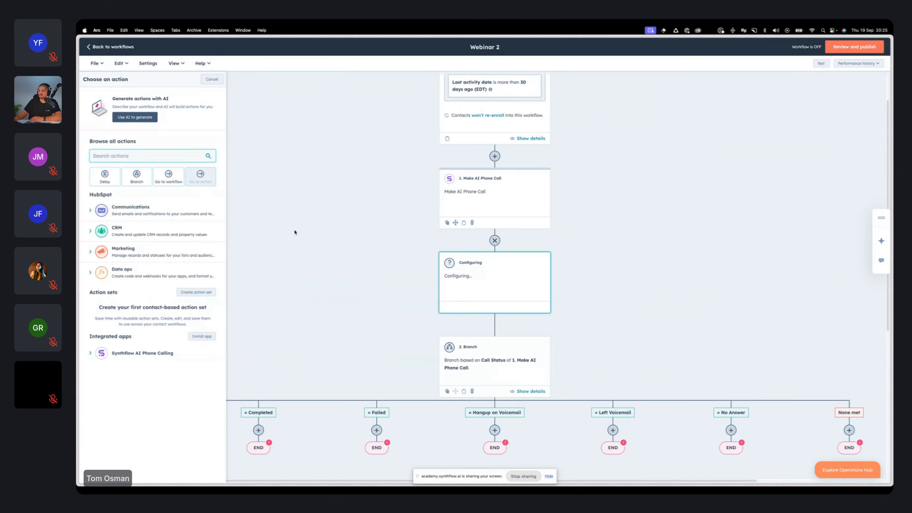
{"action": "left_click", "coordinate": [105, 176]}
{"action": "left_click", "coordinate": [153, 121]}
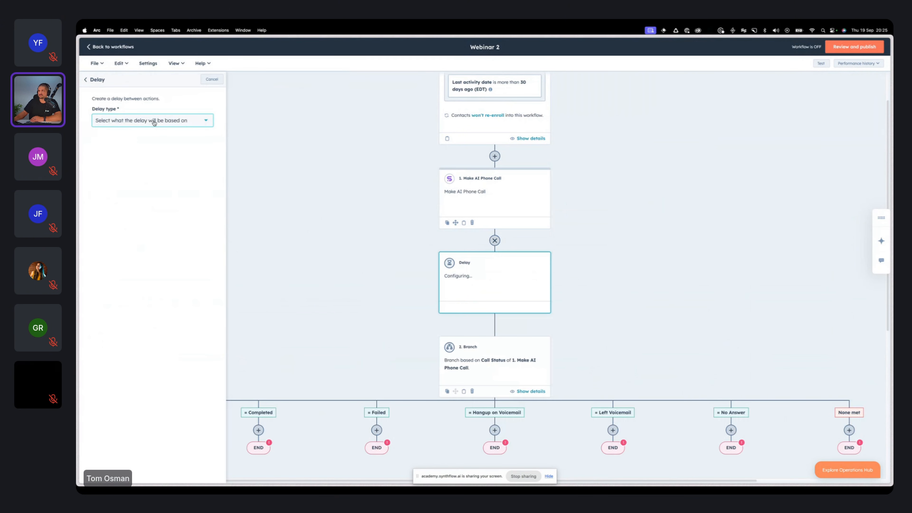
{"action": "left_click", "coordinate": [97, 122]}
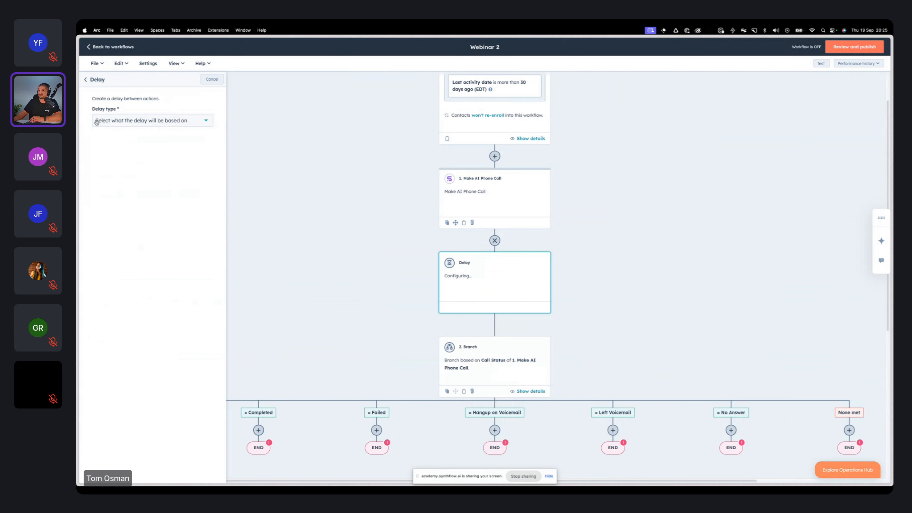
{"action": "left_click", "coordinate": [159, 122]}
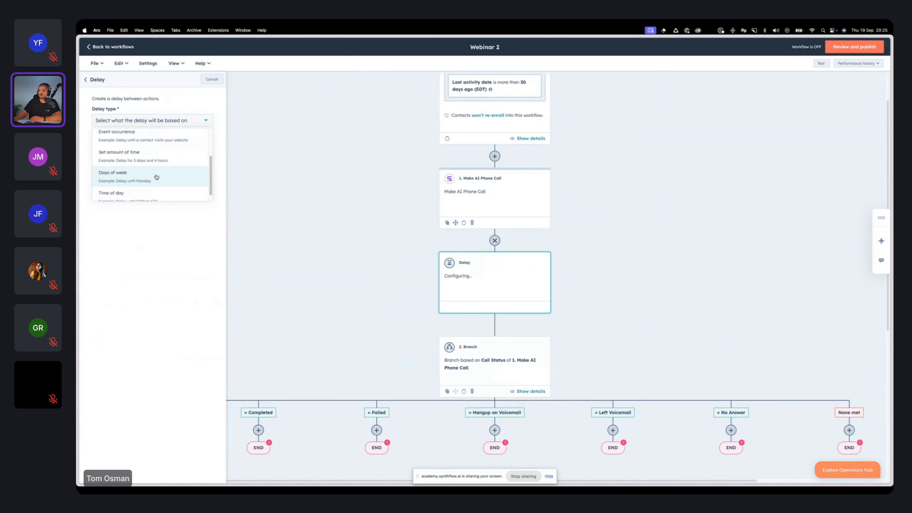
{"action": "left_click", "coordinate": [155, 158]}
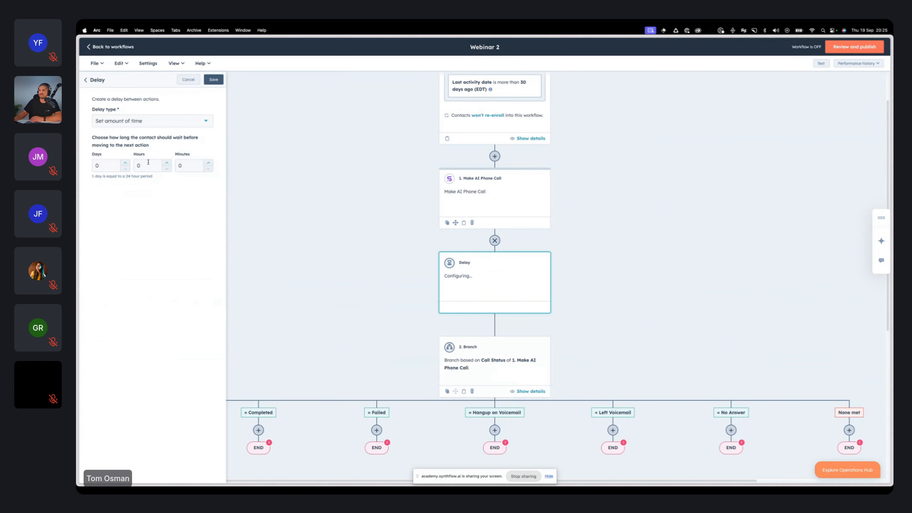
{"action": "double_click", "coordinate": [182, 164]}
{"action": "type", "text": "5"}
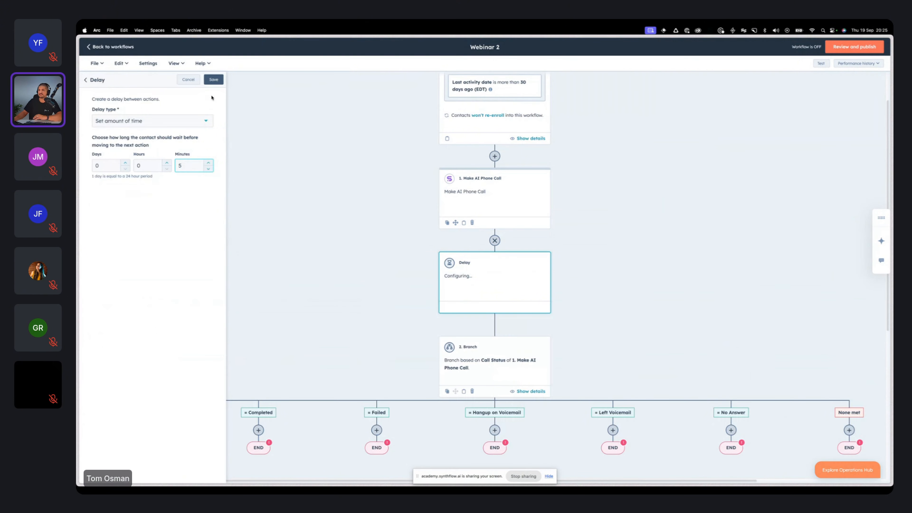
{"action": "left_click", "coordinate": [214, 79]}
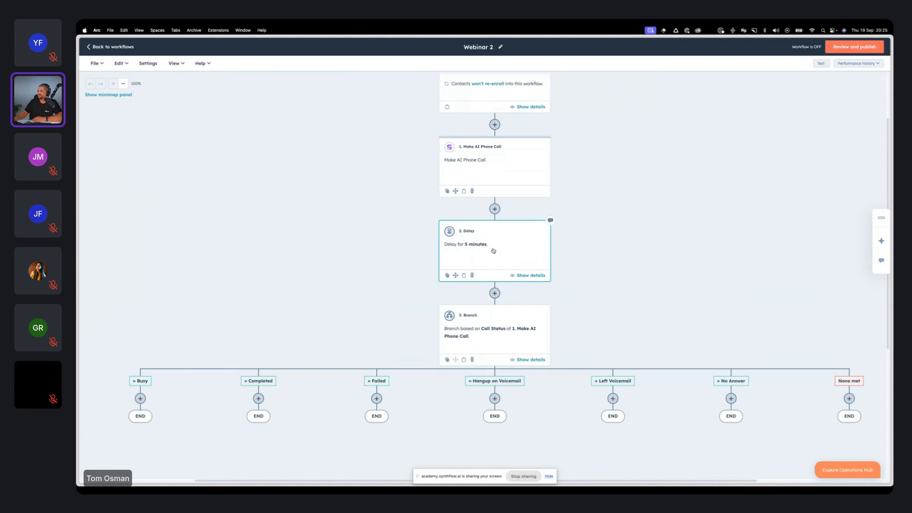
Step: View the Send email action's settings for the Completed branch, then return to the action choices without adding it
{"action": "scroll", "coordinate": [528, 323], "scroll_direction": "down", "scroll_amount": 5}
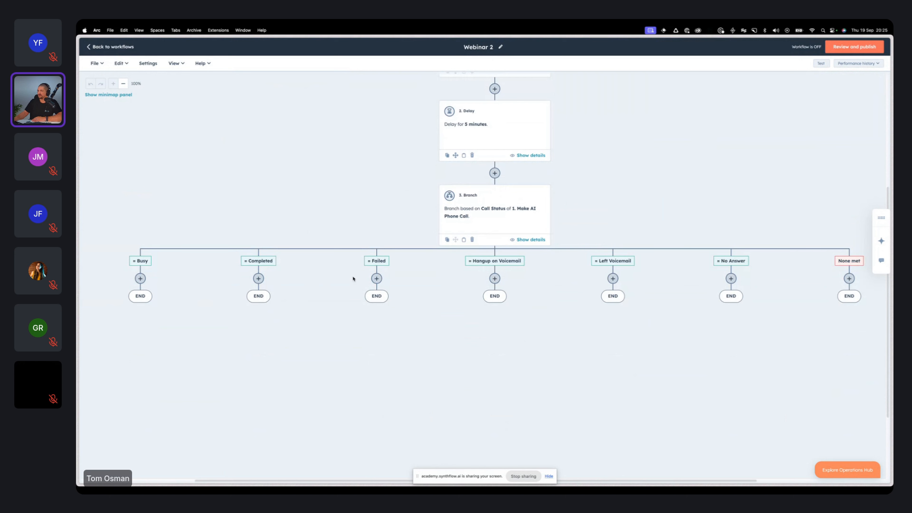
{"action": "left_click", "coordinate": [258, 278]}
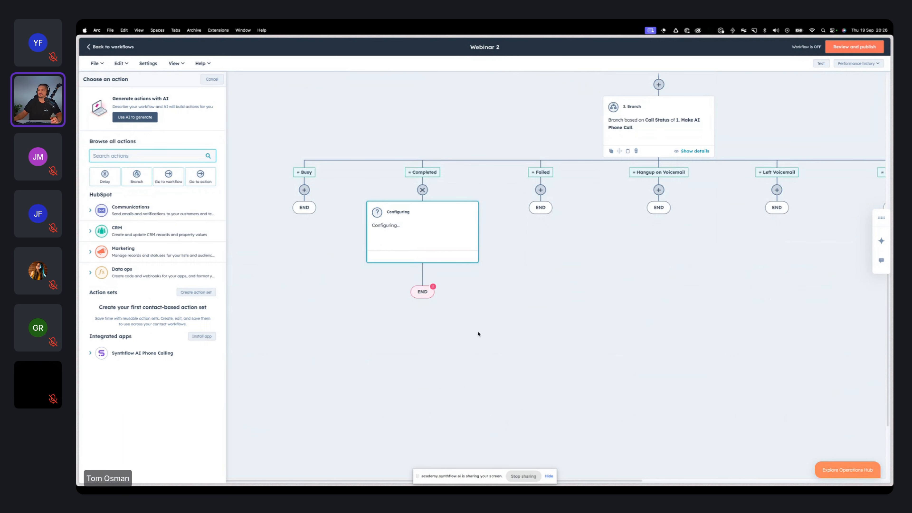
{"action": "left_click", "coordinate": [151, 210]}
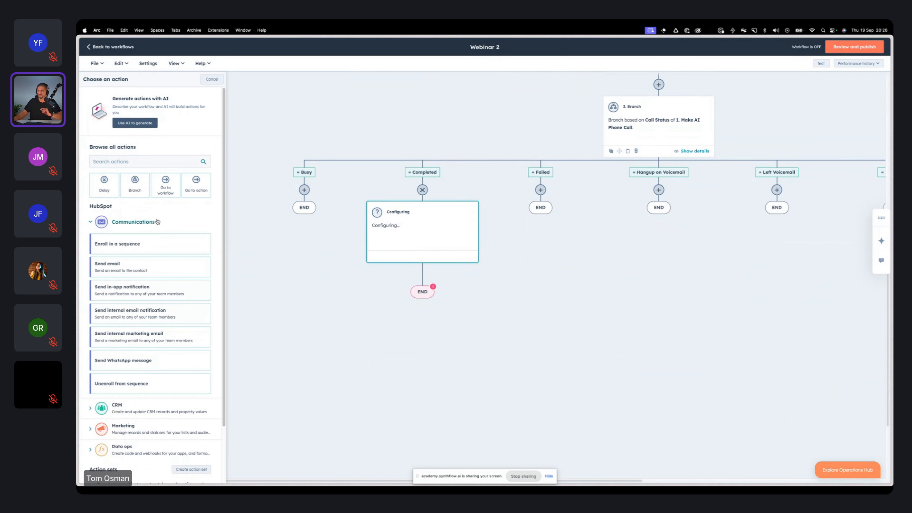
{"action": "scroll", "coordinate": [161, 241], "scroll_direction": "down", "scroll_amount": 2}
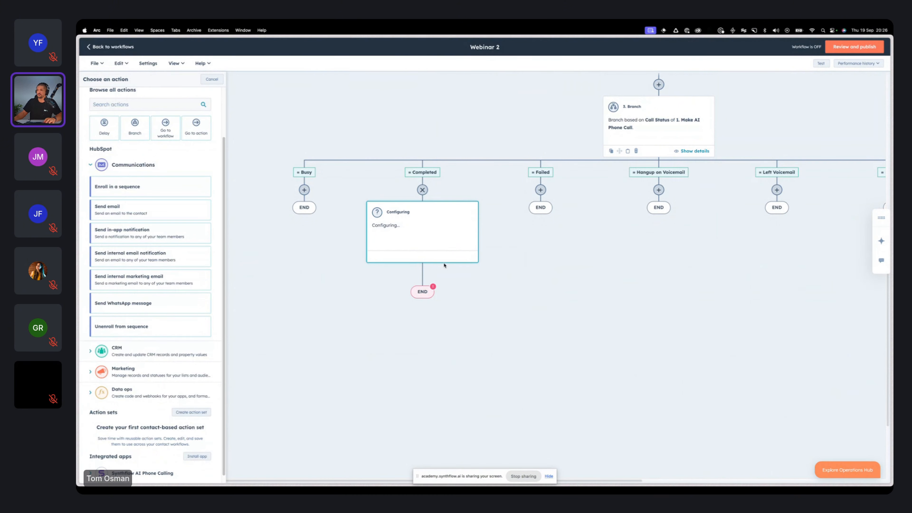
{"action": "left_click", "coordinate": [150, 209]}
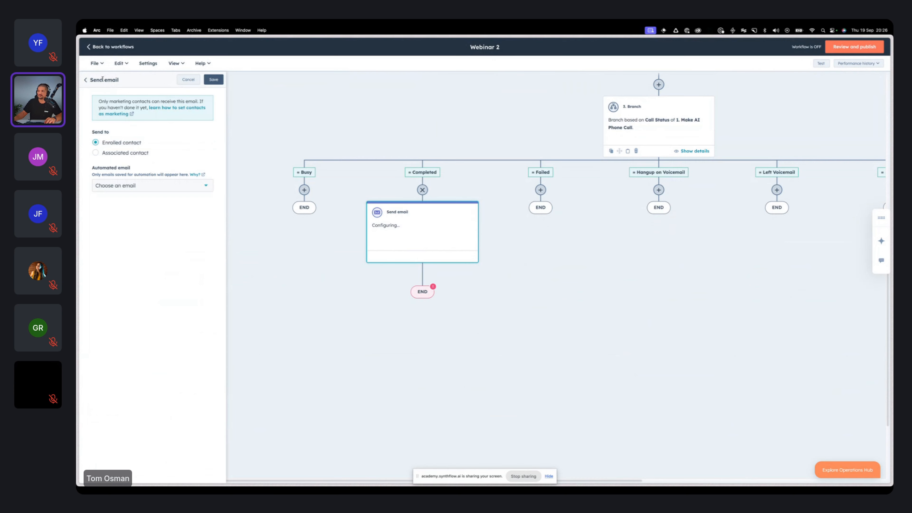
{"action": "left_click", "coordinate": [86, 80]}
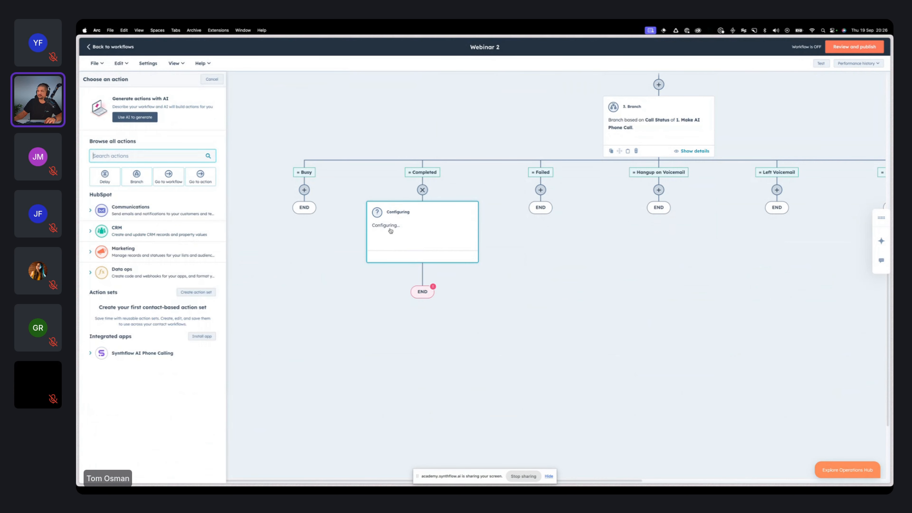
Step: View the Send WhatsApp message action's settings for the Completed branch and return to the action choices
{"action": "left_click", "coordinate": [177, 214]}
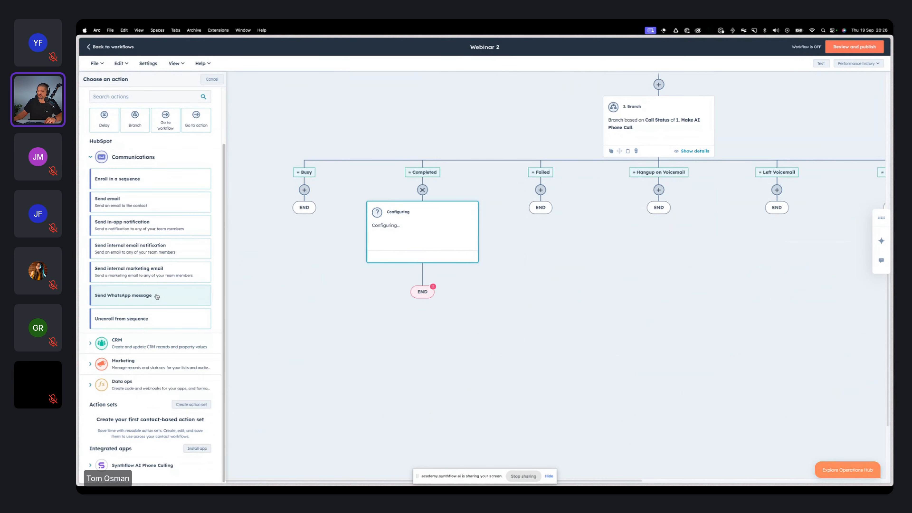
{"action": "left_click", "coordinate": [156, 296]}
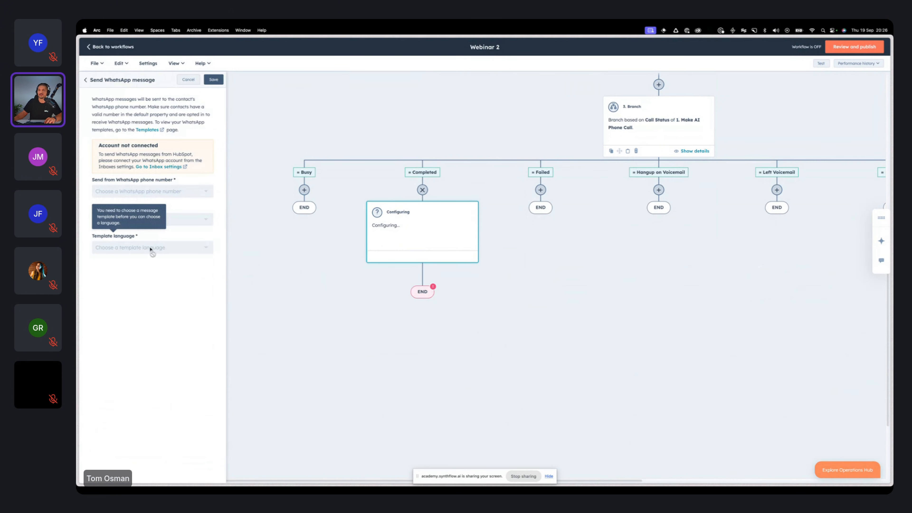
{"action": "left_click", "coordinate": [86, 81]}
Step: Start an action on the No Answer branch, view the Send WhatsApp message settings, and back out without adding it
{"action": "scroll", "coordinate": [544, 269], "scroll_direction": "right", "scroll_amount": 6}
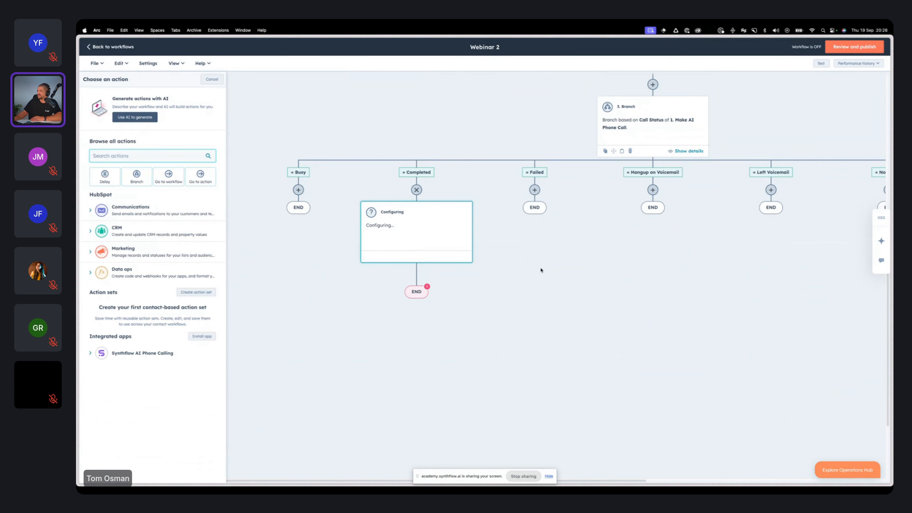
{"action": "scroll", "coordinate": [545, 269], "scroll_direction": "left", "scroll_amount": 1}
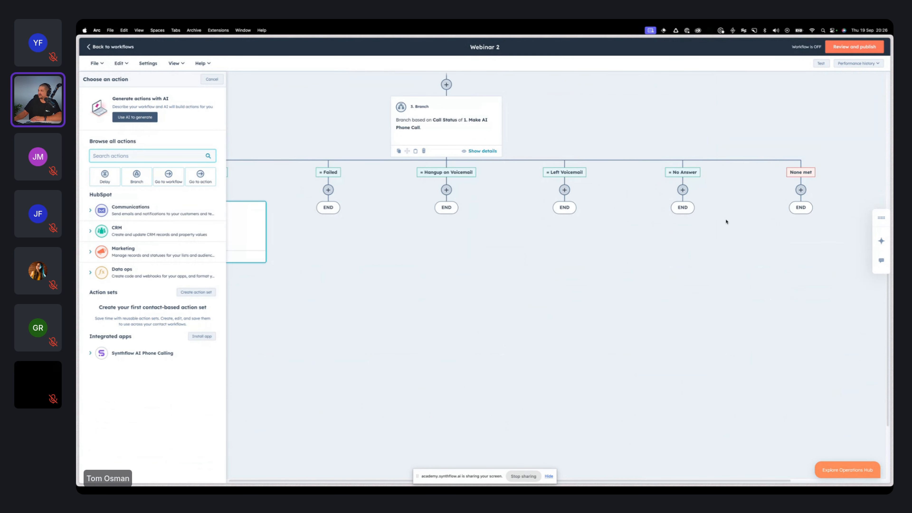
{"action": "left_click", "coordinate": [682, 190]}
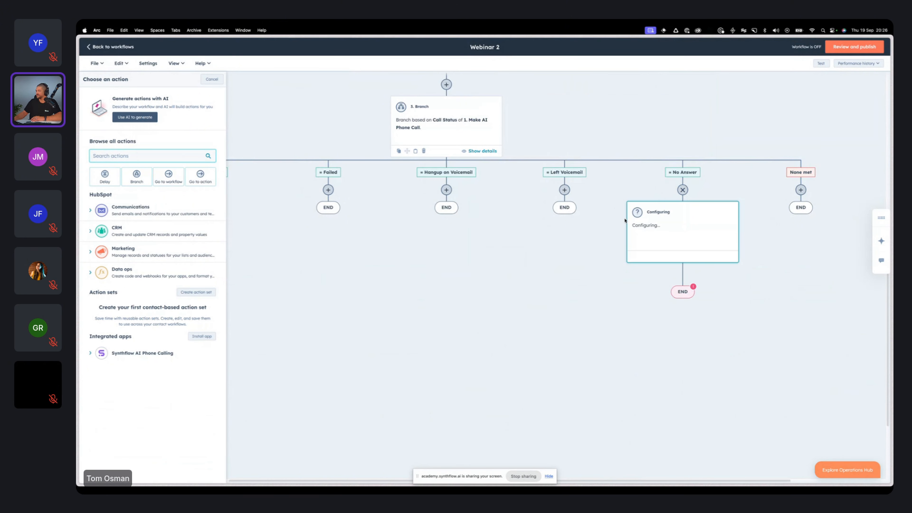
{"action": "left_click", "coordinate": [152, 210]}
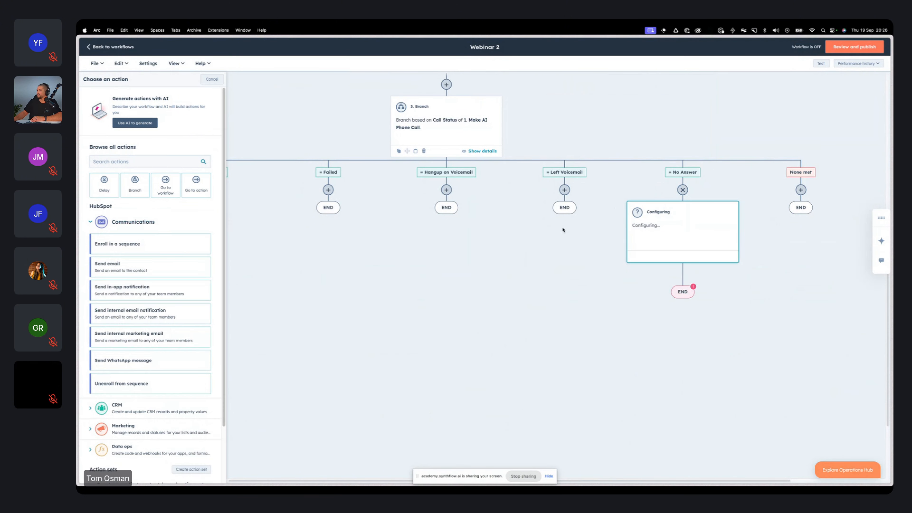
{"action": "left_click", "coordinate": [154, 361]}
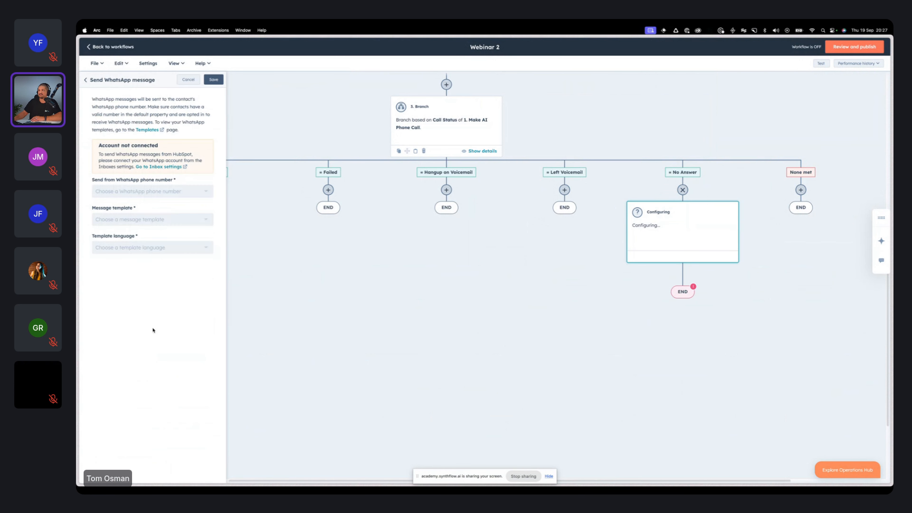
{"action": "left_click", "coordinate": [84, 79]}
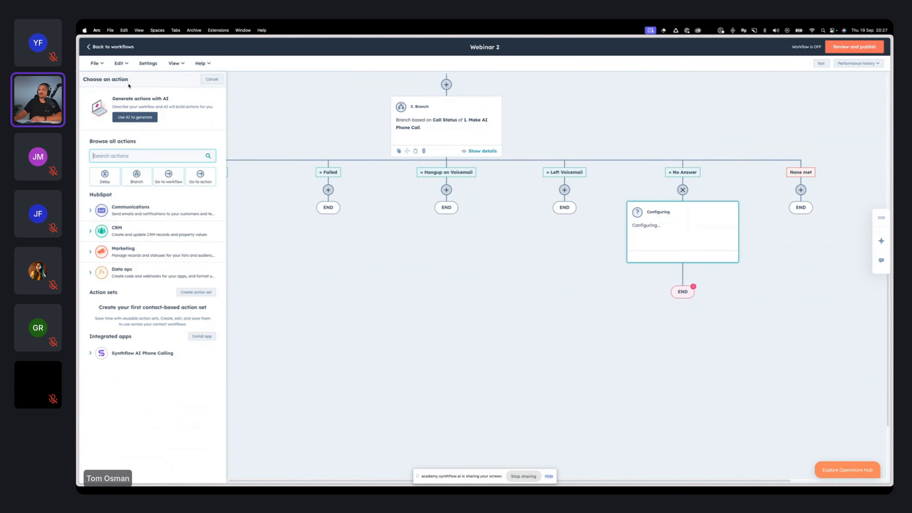
Step: Start a Send email action on the Completed branch and create a new automated email for it
{"action": "scroll", "coordinate": [297, 271], "scroll_direction": "left", "scroll_amount": 5}
{"action": "scroll", "coordinate": [305, 269], "scroll_direction": "right", "scroll_amount": 2}
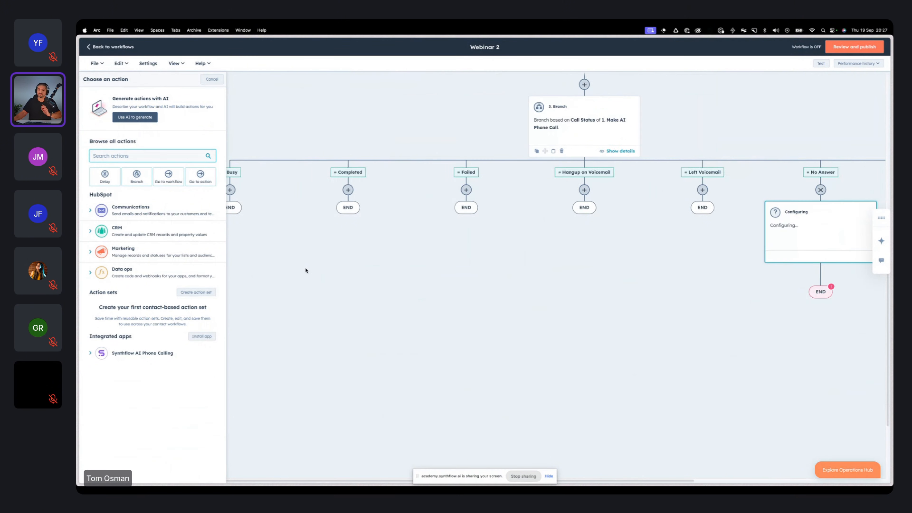
{"action": "left_click", "coordinate": [390, 190]}
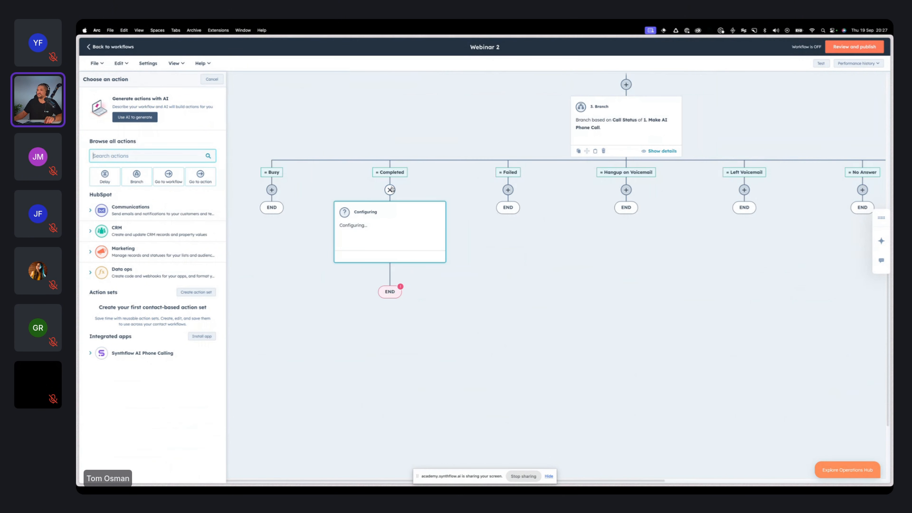
{"action": "left_click", "coordinate": [155, 213]}
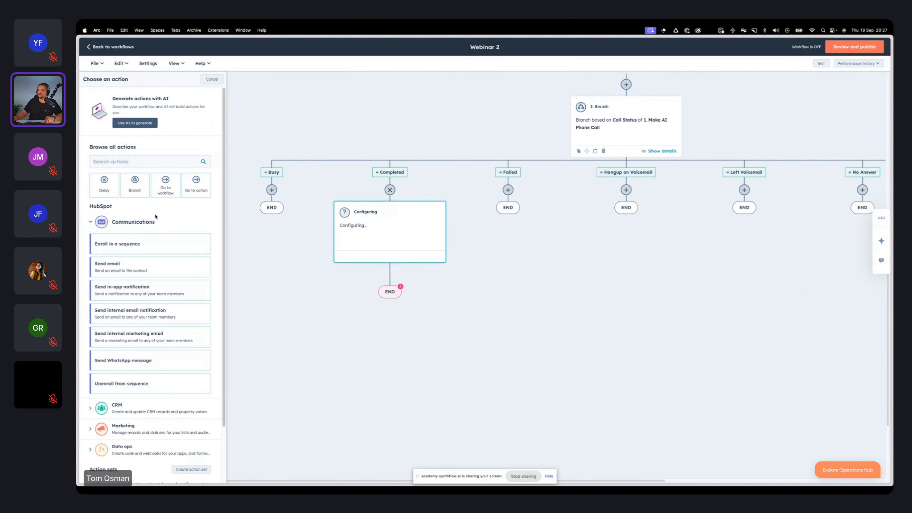
{"action": "left_click", "coordinate": [154, 270]}
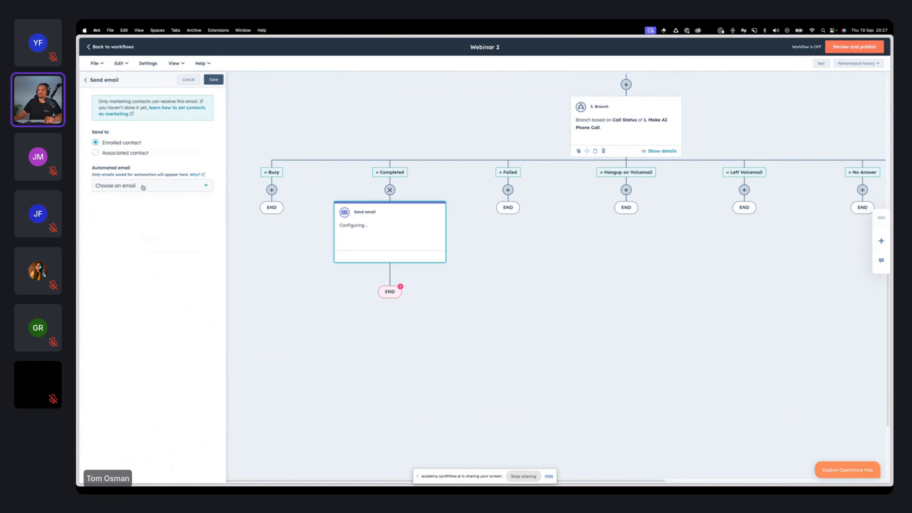
{"action": "left_click", "coordinate": [154, 185]}
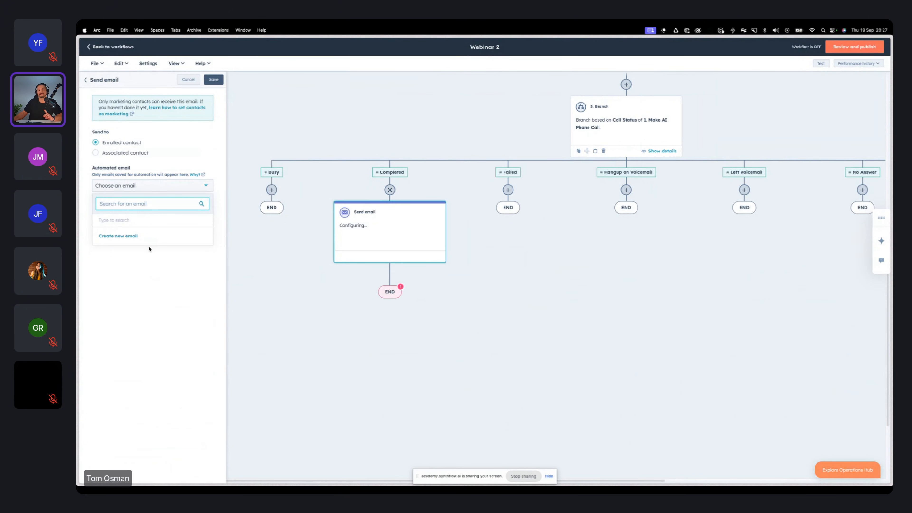
{"action": "left_click", "coordinate": [135, 238]}
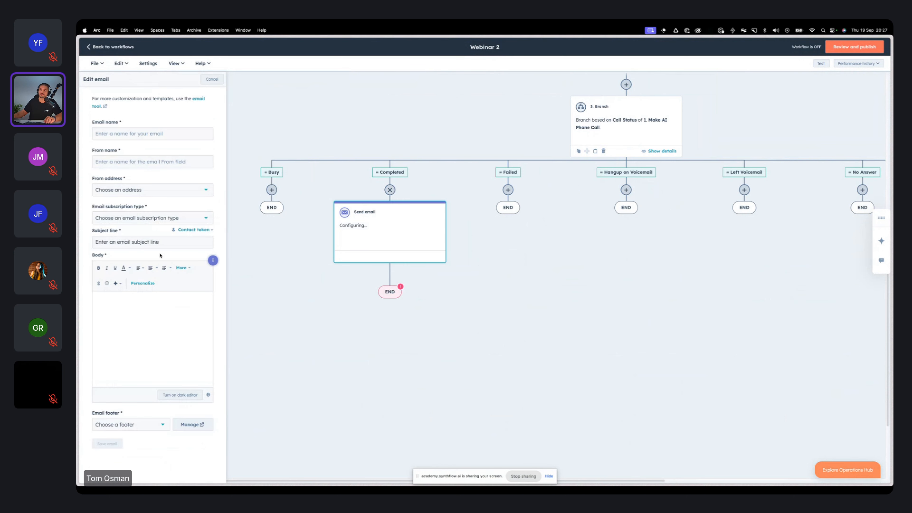
Step: Name the new email "Successful Recruiting Screening Call"
{"action": "left_click", "coordinate": [146, 134]}
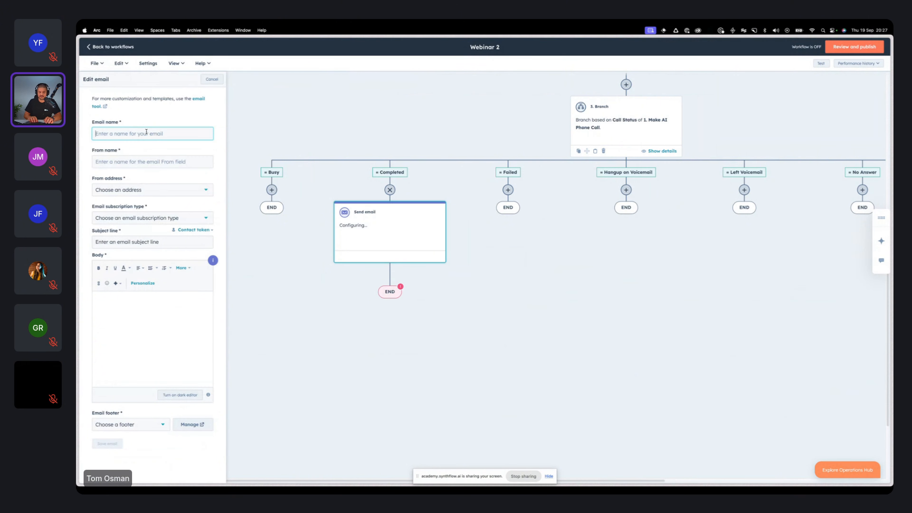
{"action": "type", "text": "Successful Recruiting Screening Call"}
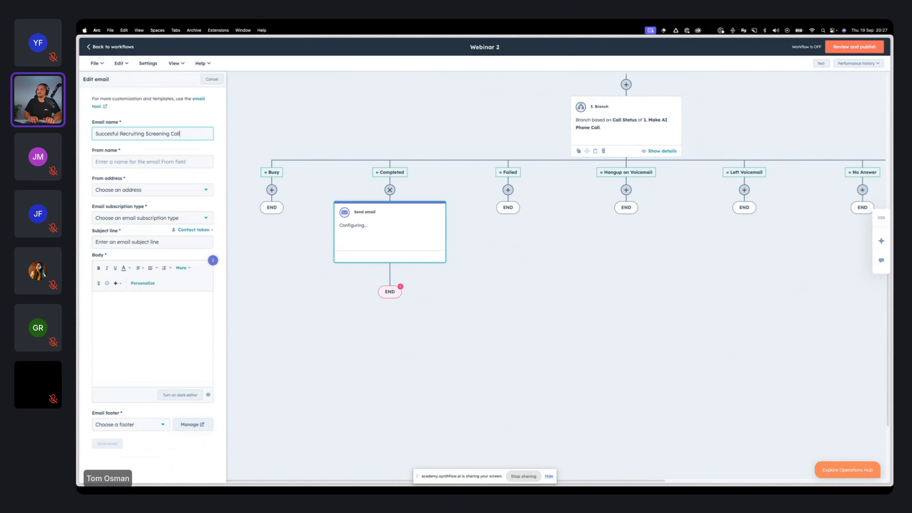
{"action": "left_click", "coordinate": [151, 167]}
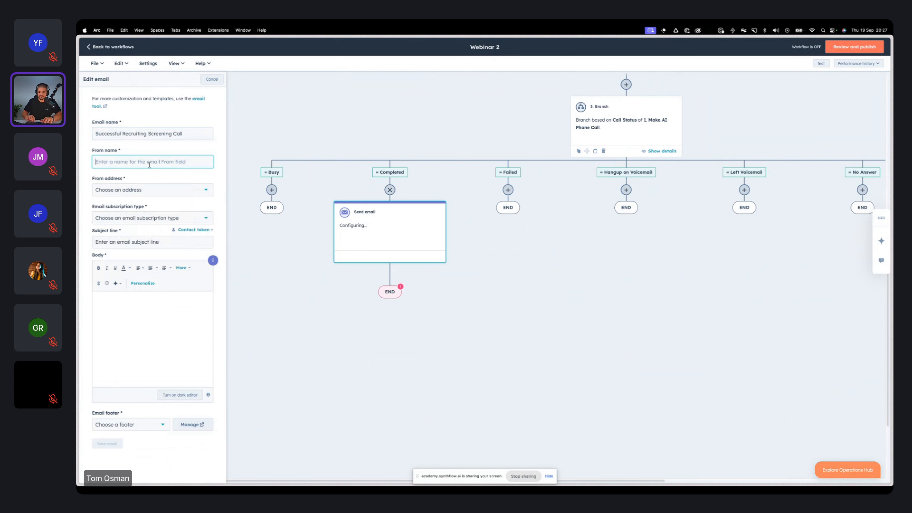
Step: Enter the sender's first name as the email's from name and choose the sender's own address as the from address
{"action": "type", "text": "Tom"}
{"action": "left_click", "coordinate": [146, 187]}
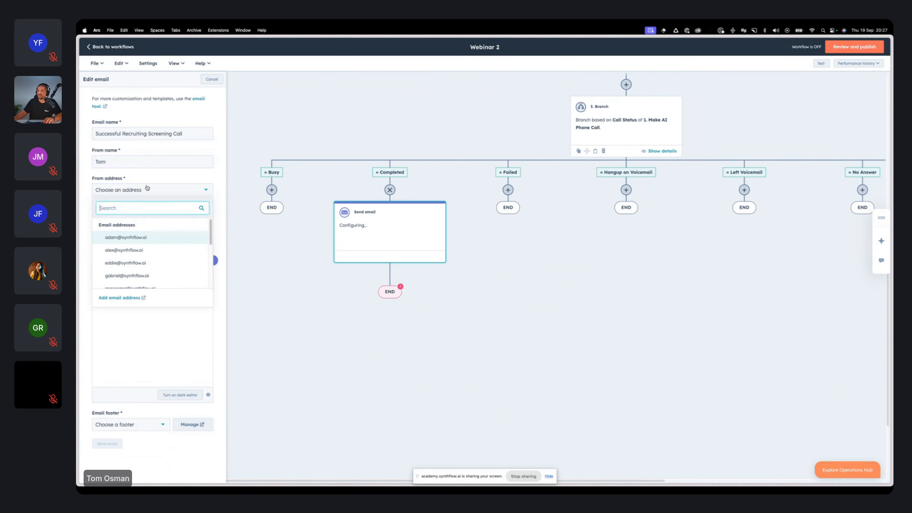
{"action": "scroll", "coordinate": [152, 248], "scroll_direction": "down", "scroll_amount": 5}
{"action": "left_click", "coordinate": [155, 265]}
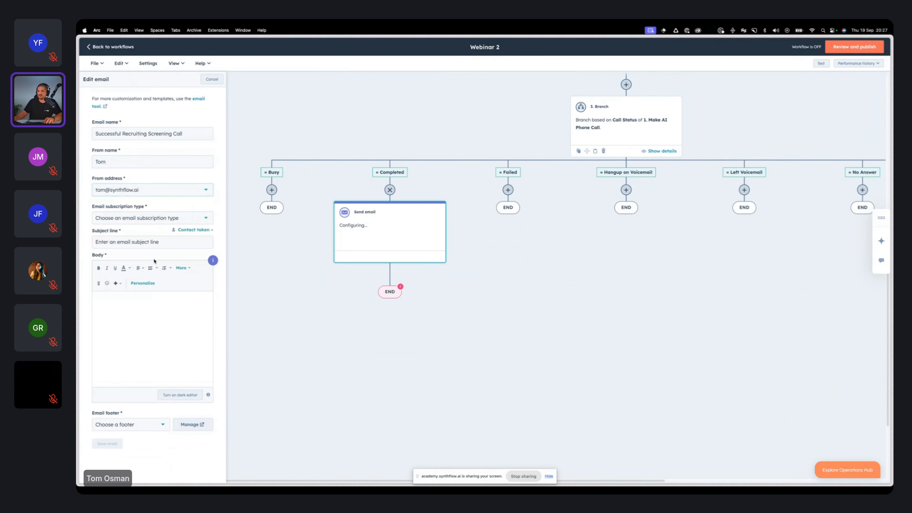
Step: Set the email subscription type to Marketing Email | Marketing Information and enter the subject line "Great to chat."
{"action": "left_click", "coordinate": [148, 218]}
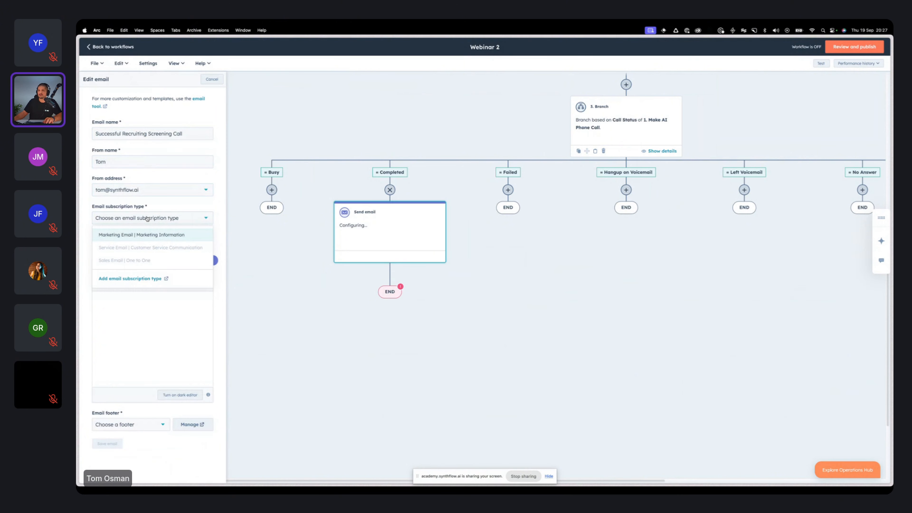
{"action": "left_click", "coordinate": [149, 234]}
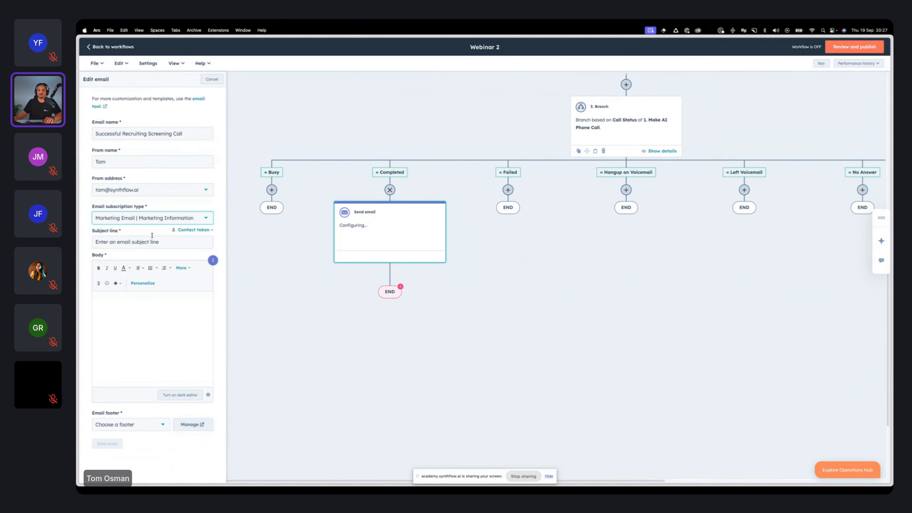
{"action": "left_click", "coordinate": [144, 243]}
{"action": "type", "text": "Great to chat."}
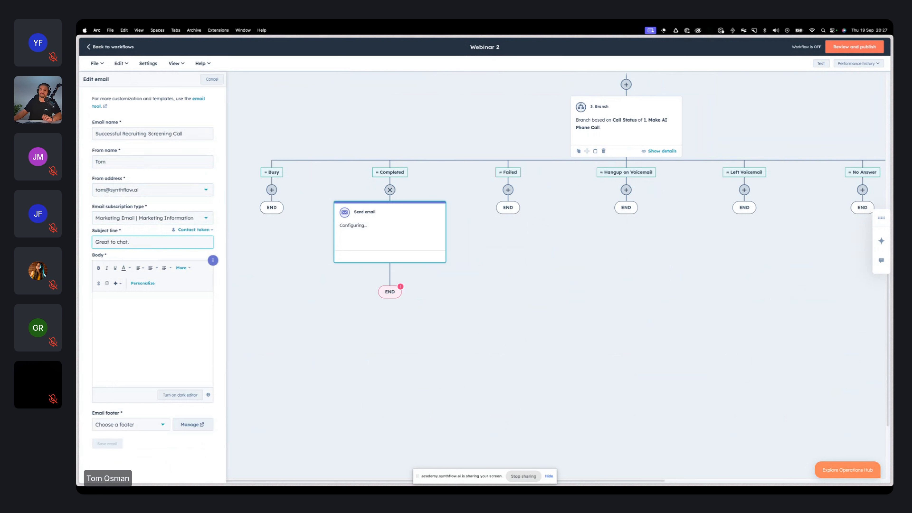
Step: Start the email body with the greeting "Hey" followed by the contact's First Name personalization token and a comma
{"action": "left_click", "coordinate": [150, 330]}
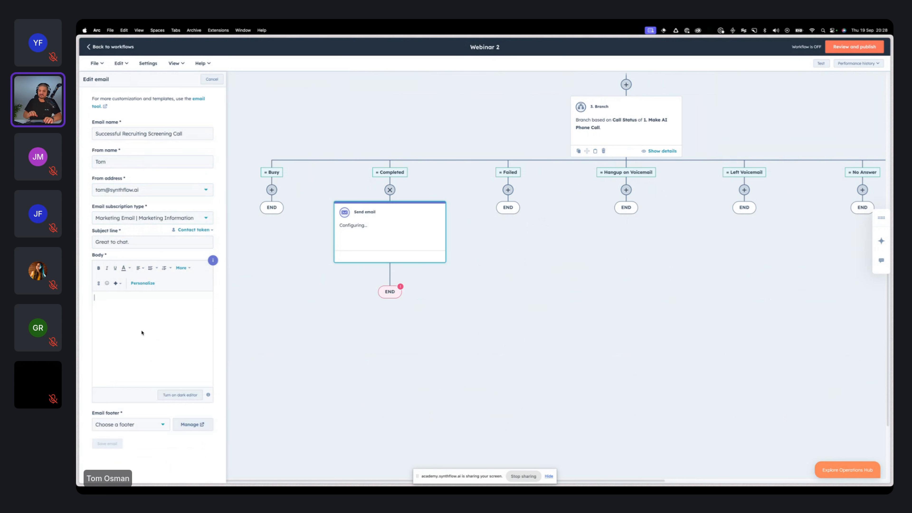
{"action": "type", "text": "Hey"}
{"action": "left_click", "coordinate": [143, 284]}
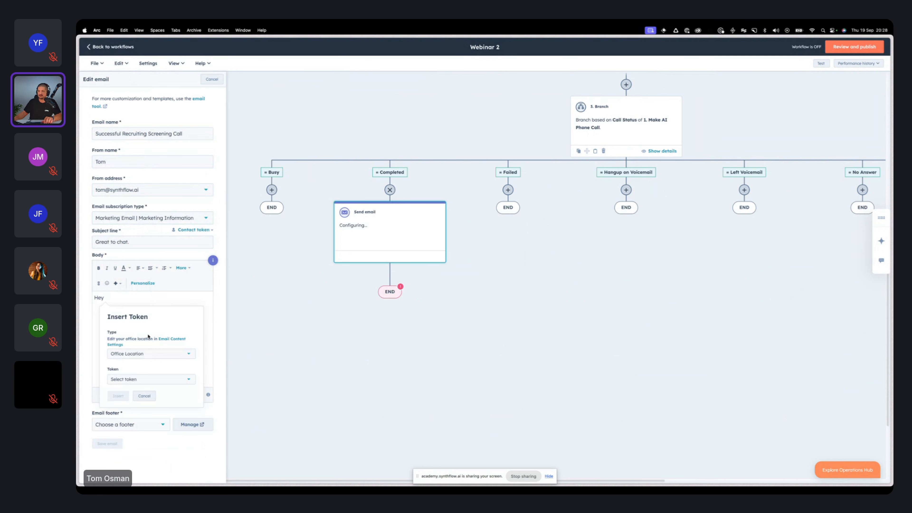
{"action": "left_click", "coordinate": [151, 356]}
{"action": "scroll", "coordinate": [147, 395], "scroll_direction": "down", "scroll_amount": 3}
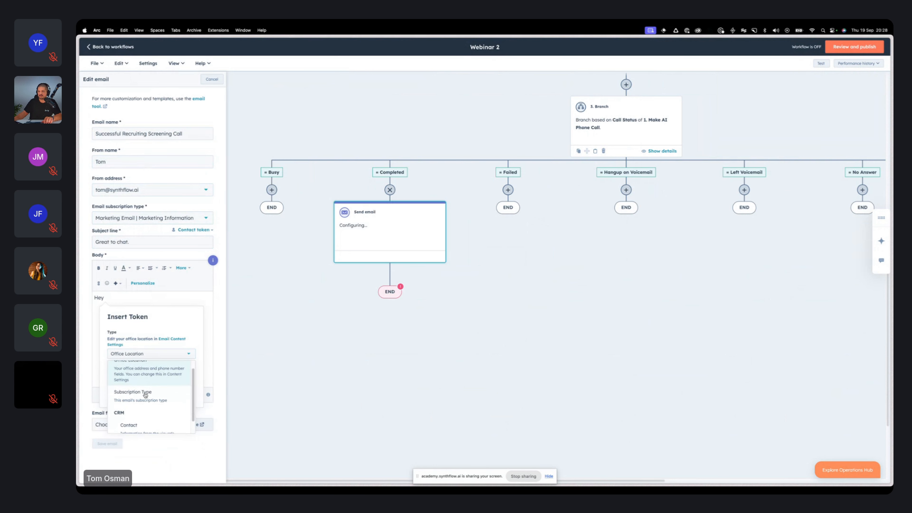
{"action": "left_click", "coordinate": [149, 413]}
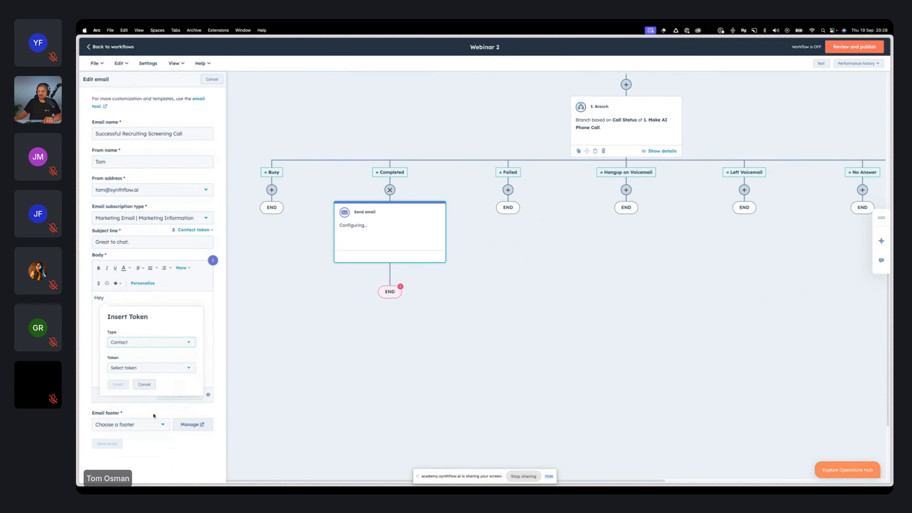
{"action": "left_click", "coordinate": [149, 368]}
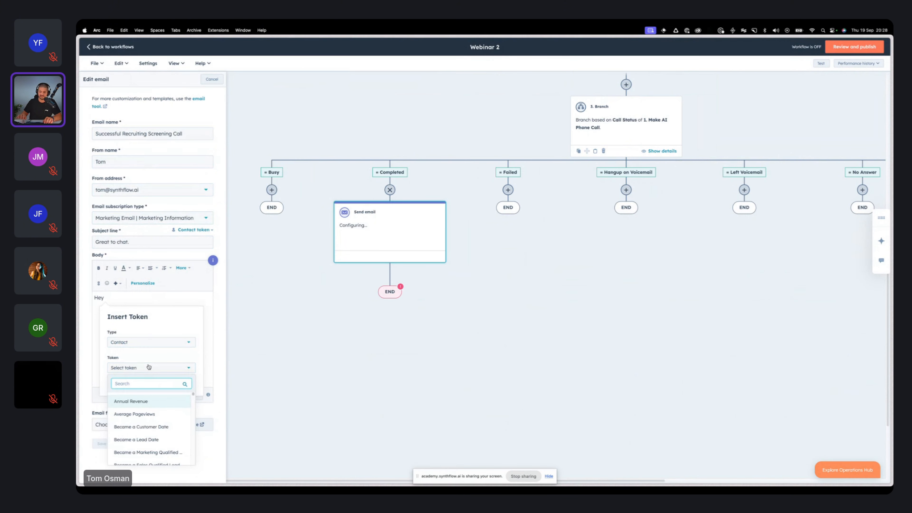
{"action": "type", "text": "name"}
{"action": "left_click", "coordinate": [143, 452]}
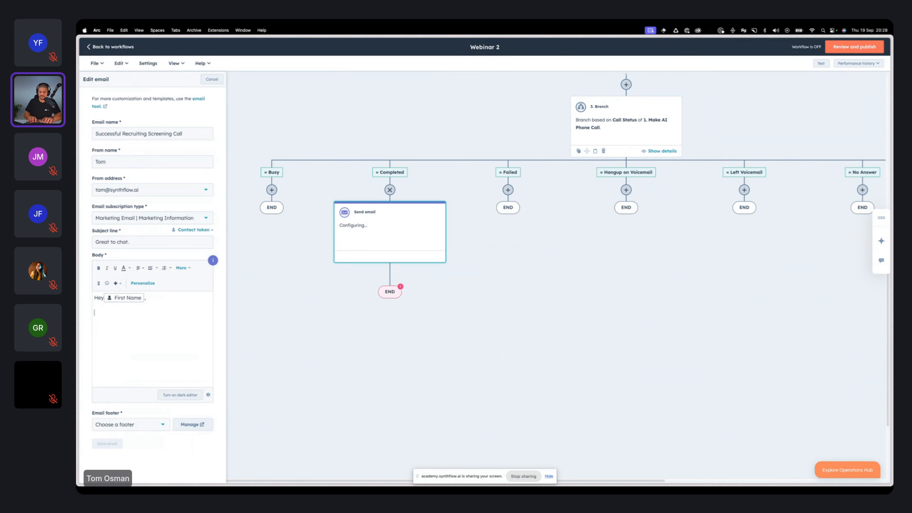
Step: Add "Great to chat, one of our team will be in touch." to the email body and choose the Office location name footer
{"action": "type", "text": "Great to chat, one of our tea"}
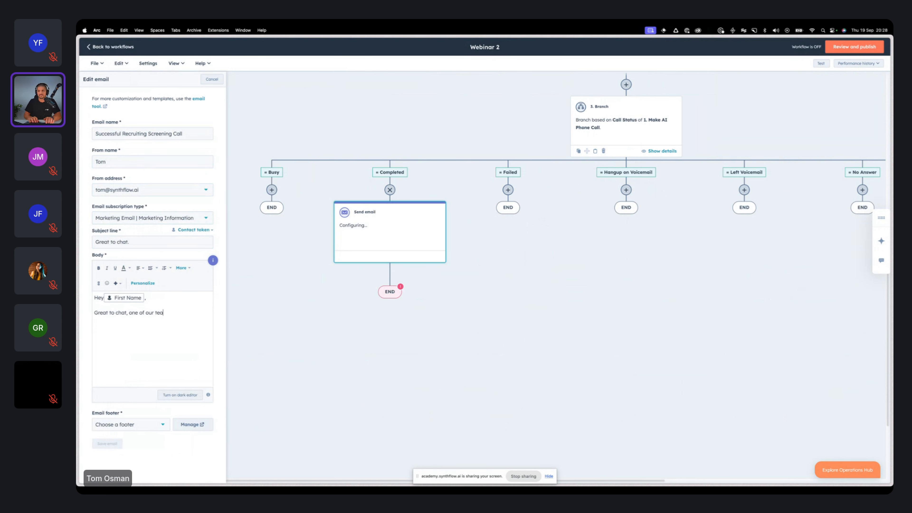
{"action": "type", "text": "m will be in touch."}
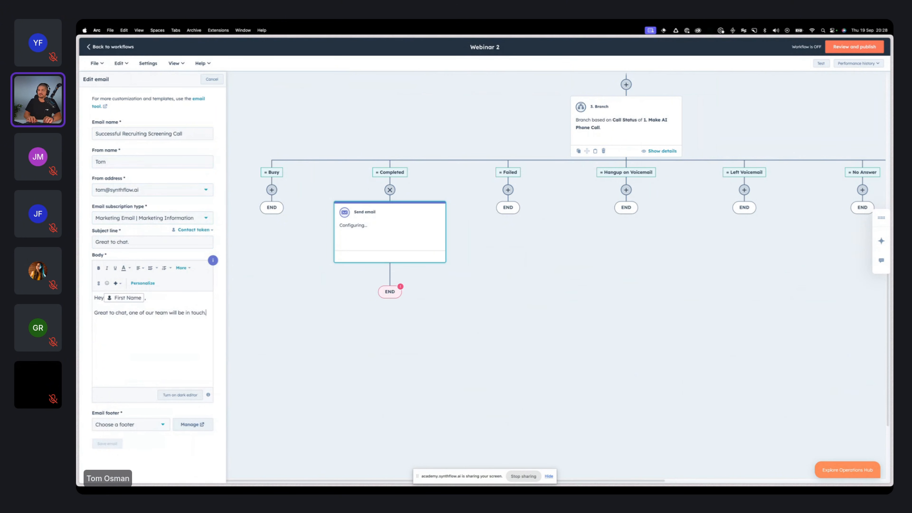
{"action": "left_click", "coordinate": [129, 424]}
{"action": "left_click", "coordinate": [145, 454]}
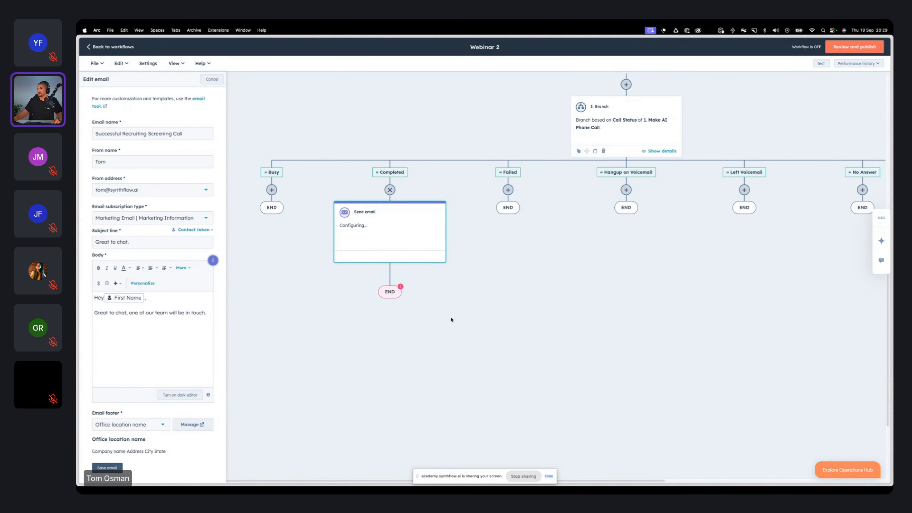
{"action": "scroll", "coordinate": [552, 270], "scroll_direction": "up", "scroll_amount": 2}
{"action": "scroll", "coordinate": [552, 269], "scroll_direction": "up", "scroll_amount": 5}
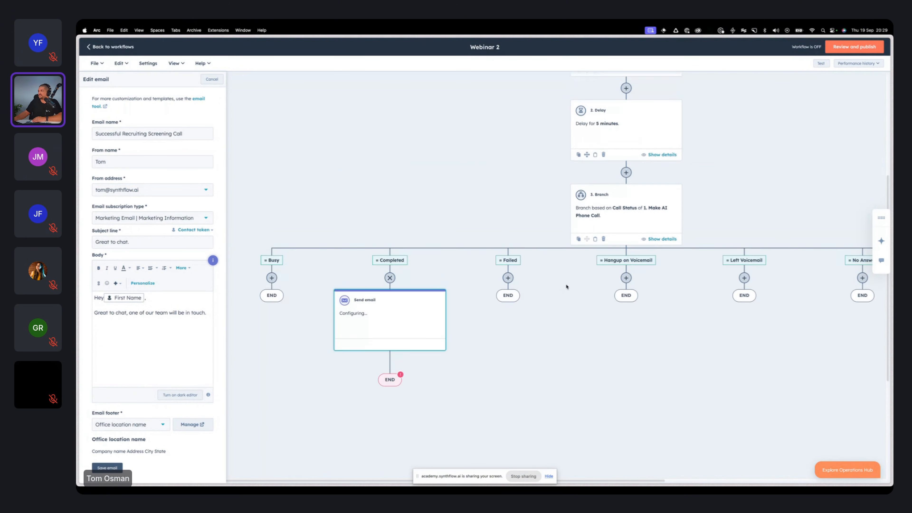
{"action": "scroll", "coordinate": [511, 357], "scroll_direction": "up", "scroll_amount": 2}
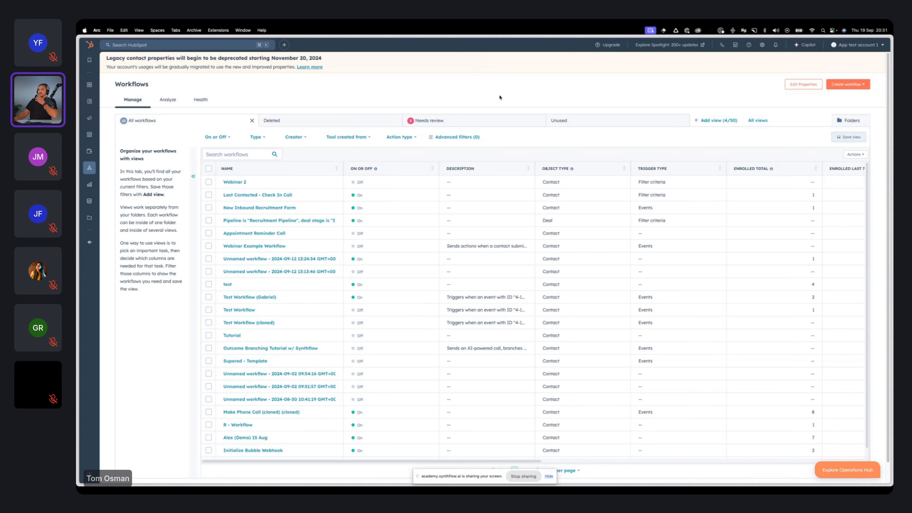
Step: Open the Simple Real Estate Lead Form from the forms list, review its performance page, and switch to the open real estate lead form page
{"action": "mouse_move", "coordinate": [90, 134]}
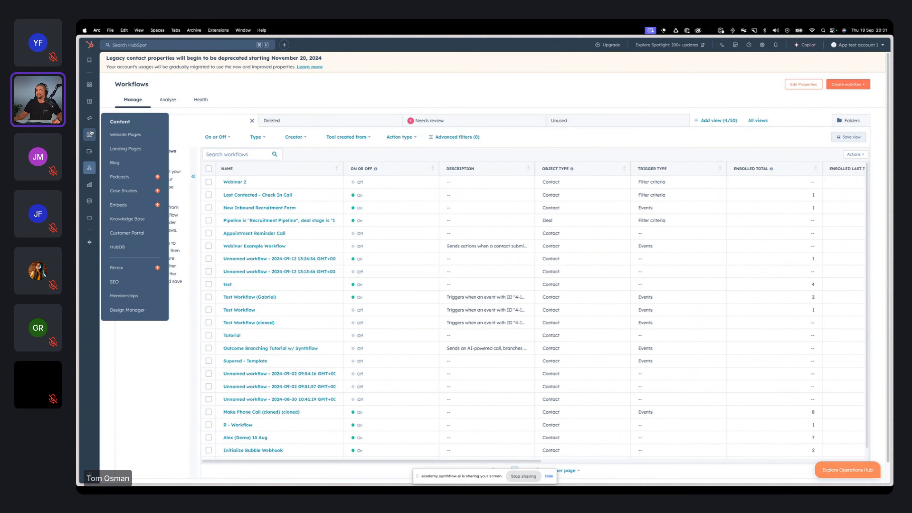
{"action": "mouse_move", "coordinate": [91, 104]}
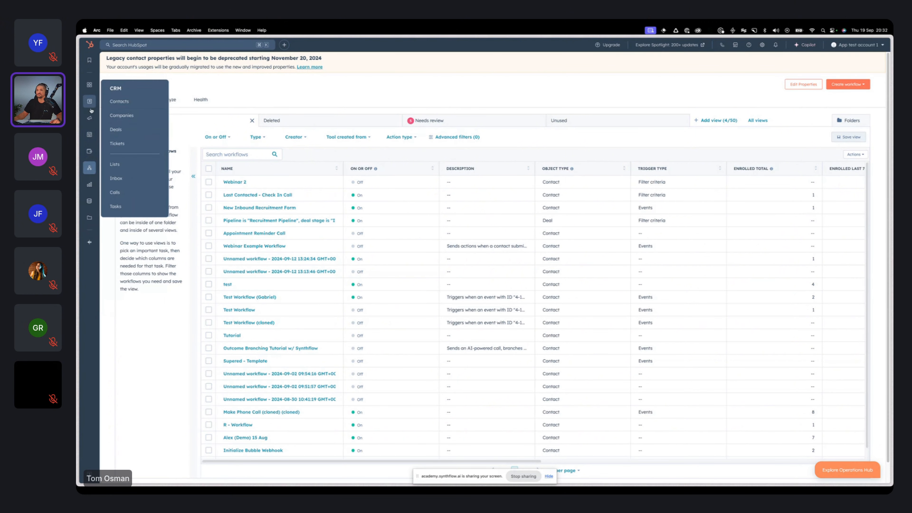
{"action": "left_click", "coordinate": [132, 173]}
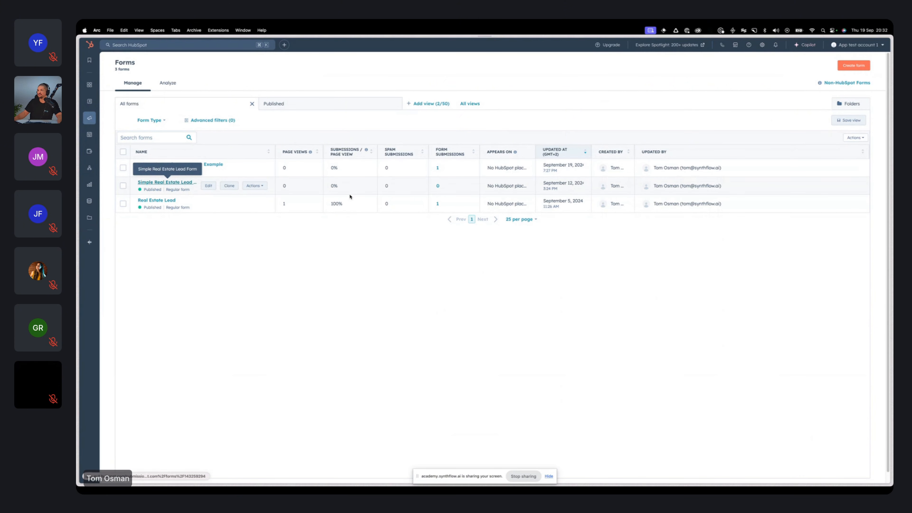
{"action": "left_click", "coordinate": [172, 184]}
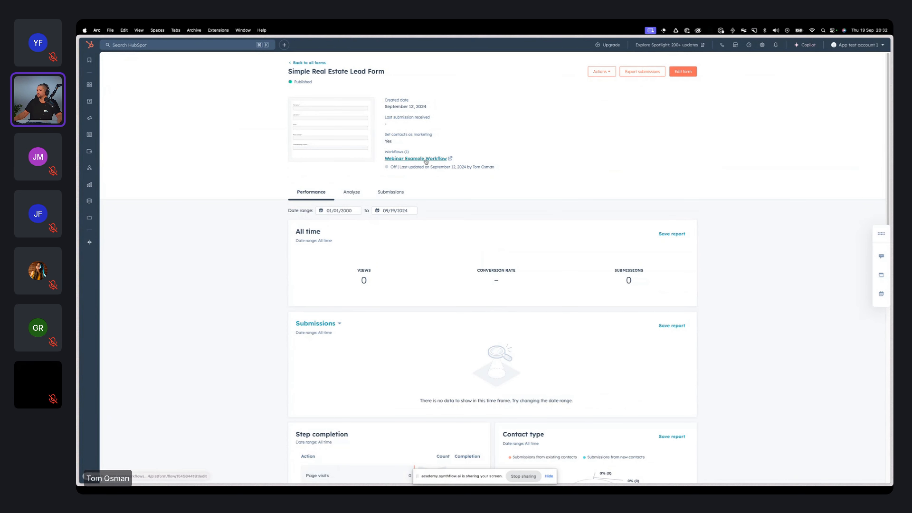
{"action": "scroll", "coordinate": [517, 175], "scroll_direction": "down", "scroll_amount": 5}
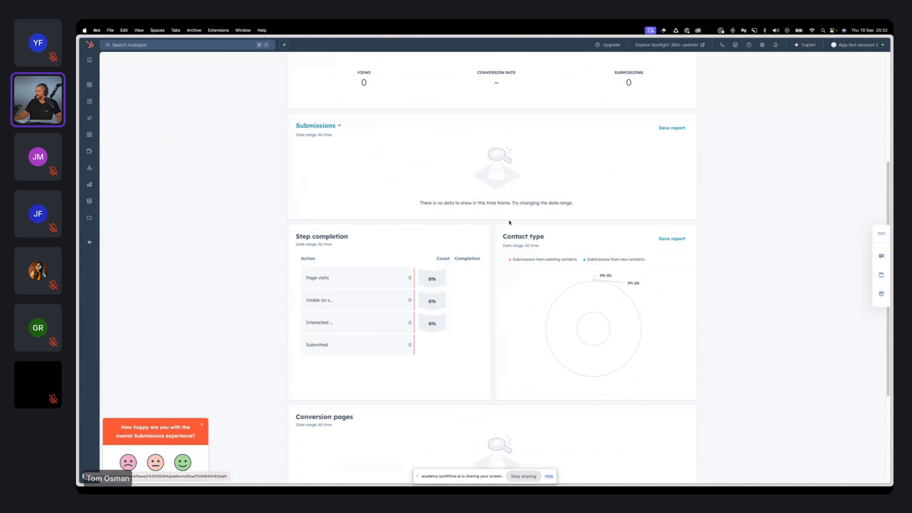
{"action": "scroll", "coordinate": [509, 222], "scroll_direction": "up", "scroll_amount": 5}
{"action": "key", "text": "ctrl+Tab"}
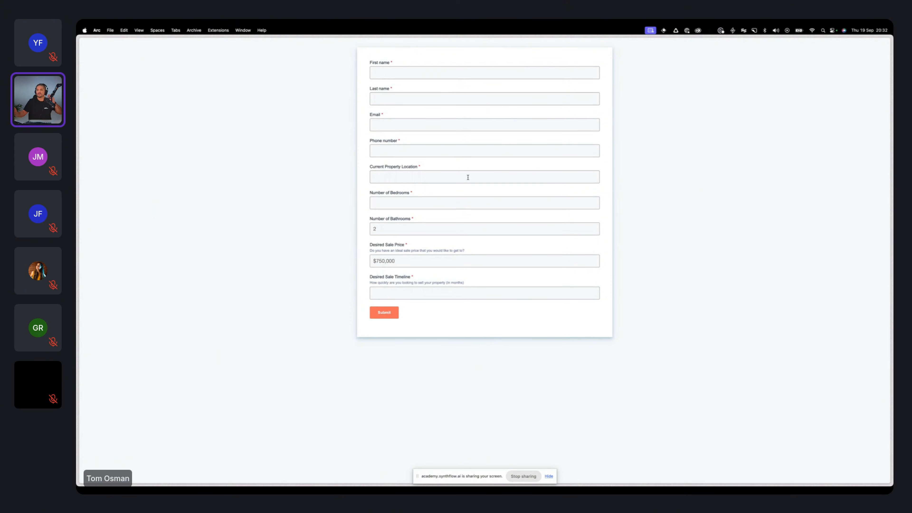
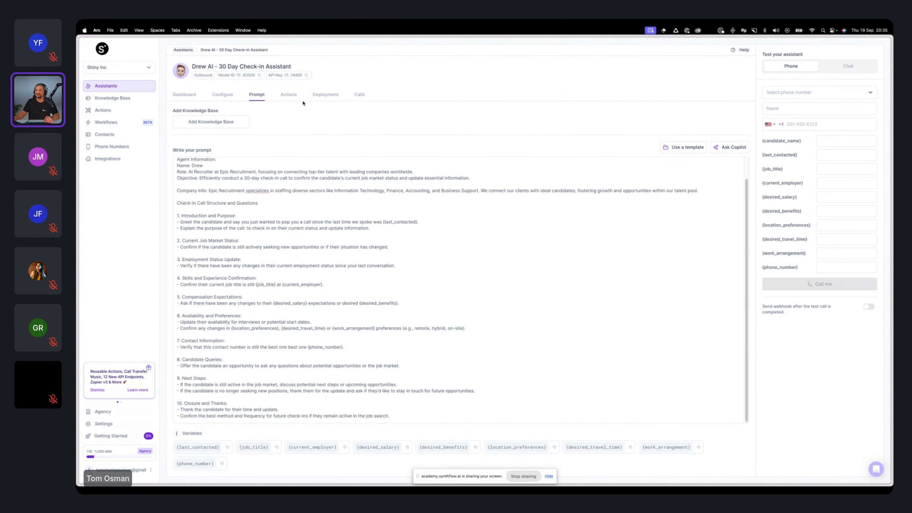
Step: Look over the available actions and the prompt of the Drew AI - 30 Day Check-in Assistant
{"action": "left_click", "coordinate": [288, 94]}
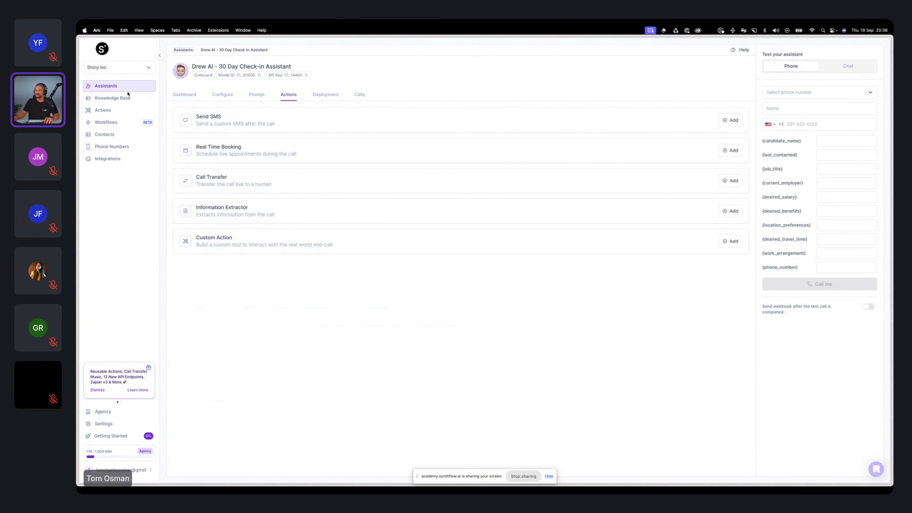
{"action": "left_click", "coordinate": [253, 95]}
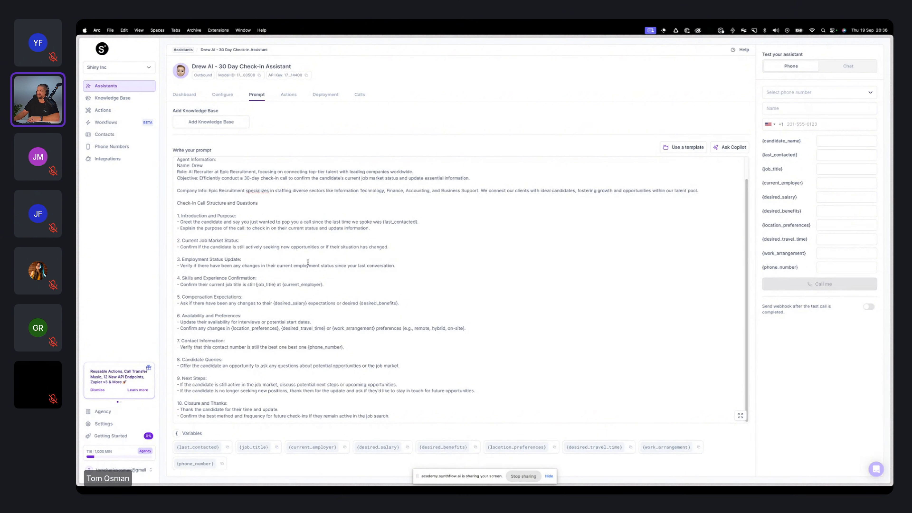
{"action": "left_click", "coordinate": [397, 269]}
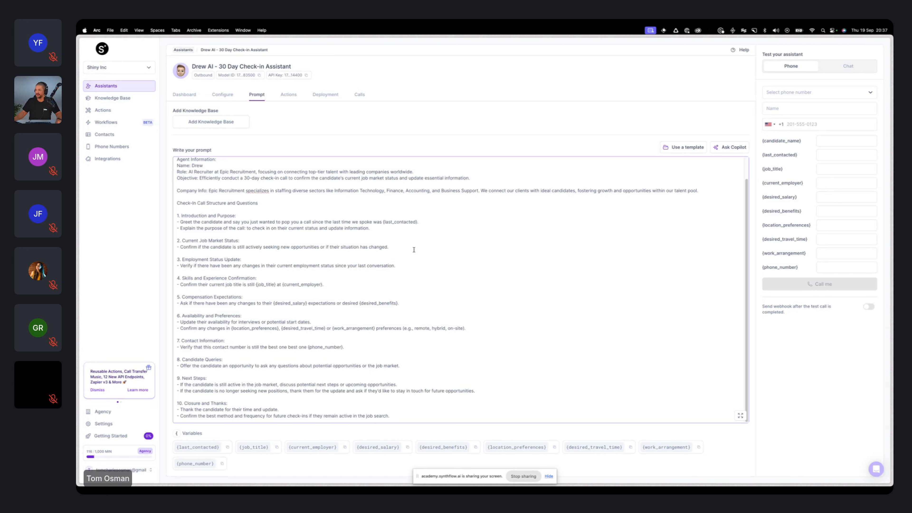
Step: Add the existing 907240 calendar event to the assistant as its Real Time Booking action
{"action": "left_click", "coordinate": [288, 94]}
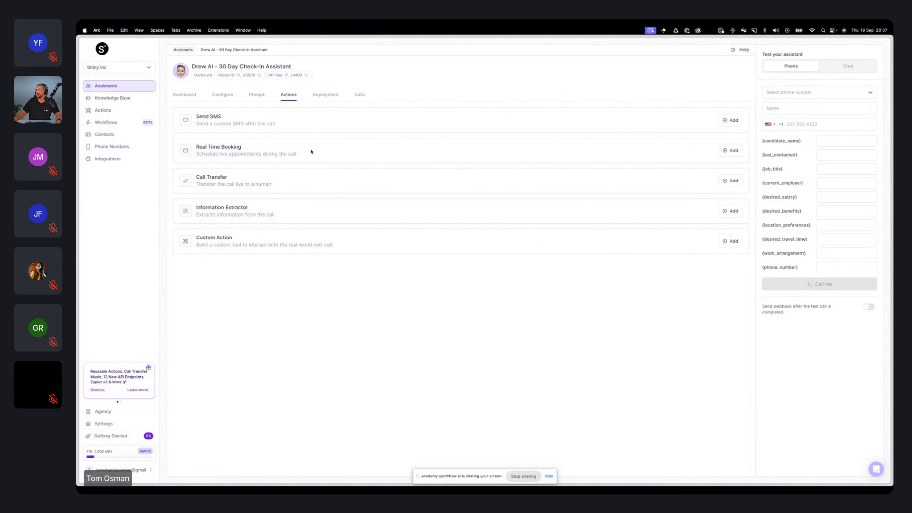
{"action": "left_click", "coordinate": [730, 150]}
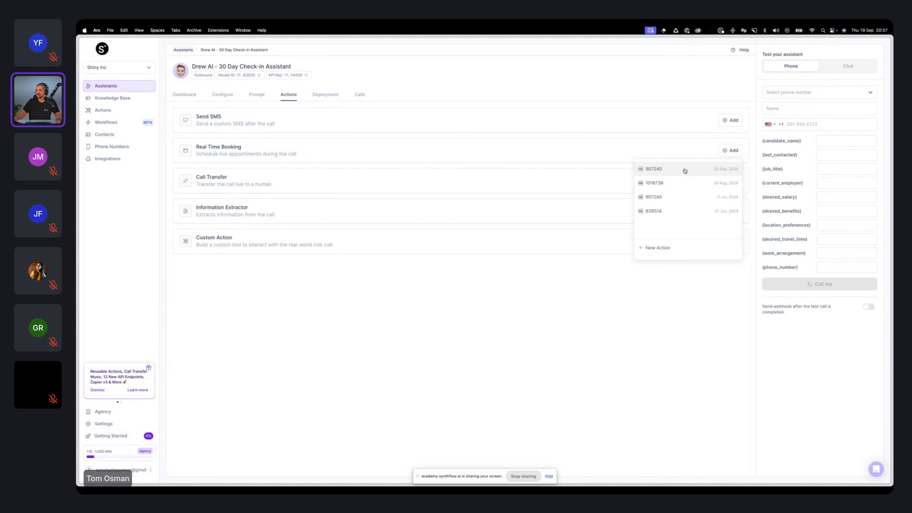
{"action": "left_click", "coordinate": [684, 169]}
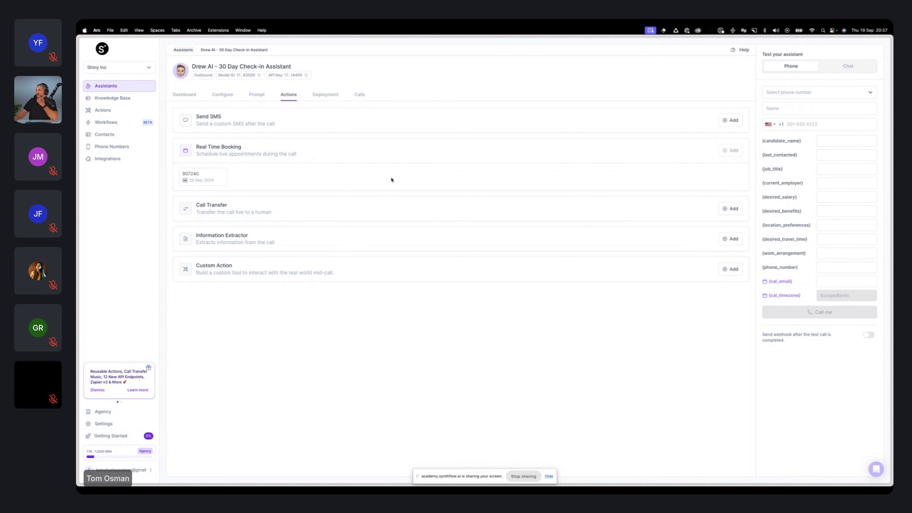
Step: Open the 907240 entry among the workspace's Real Time Booking actions, review its Cal.com booking settings and close them
{"action": "left_click", "coordinate": [103, 110]}
{"action": "left_click", "coordinate": [466, 93]}
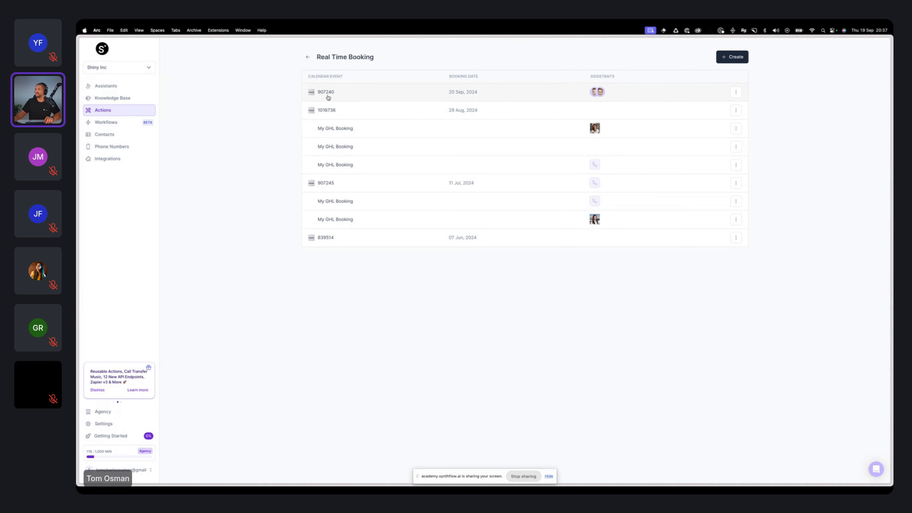
{"action": "left_click_drag", "start_coordinate": [336, 92], "coordinate": [318, 93]}
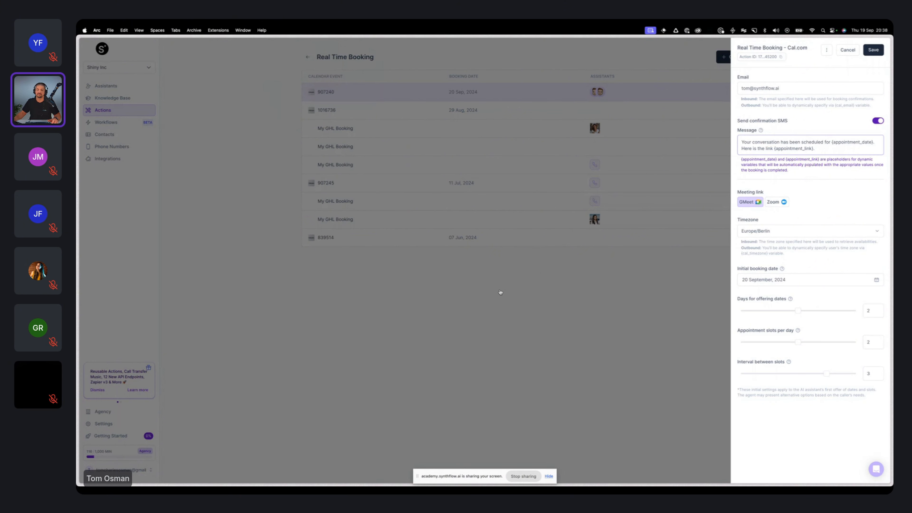
{"action": "left_click", "coordinate": [494, 301]}
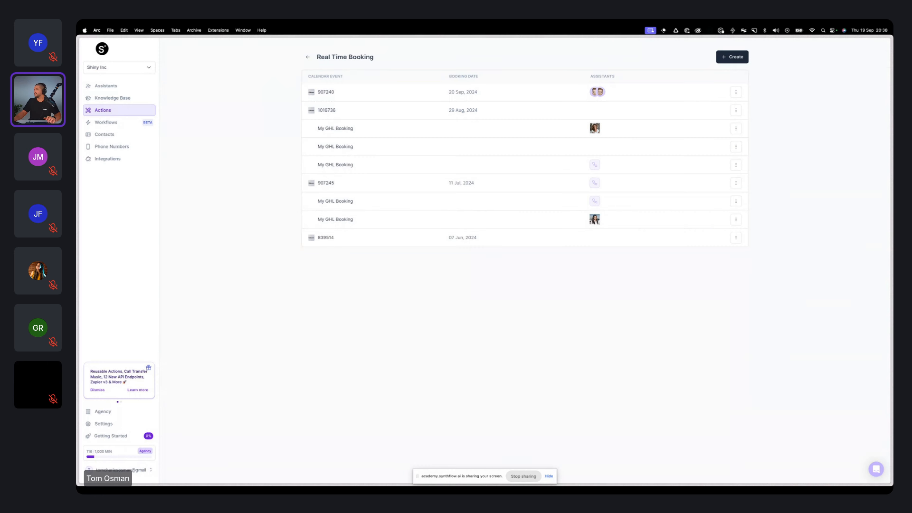
Step: Switch to HubSpot and open the second test contact's record from the CRM contacts list
{"action": "mouse_move", "coordinate": [77, 172]}
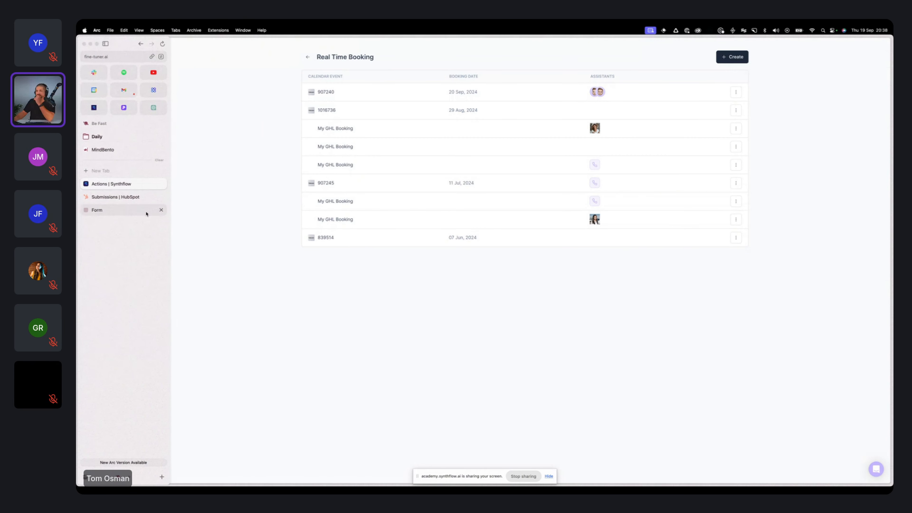
{"action": "left_click", "coordinate": [139, 197]}
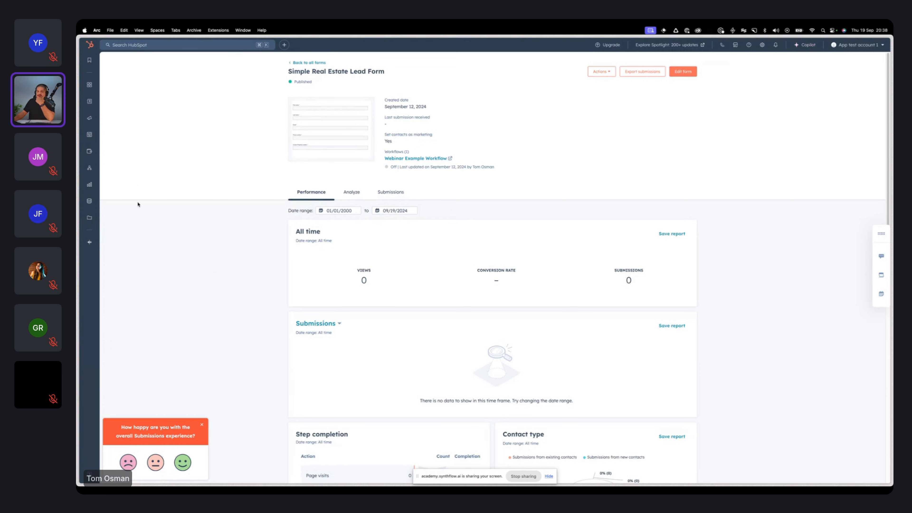
{"action": "mouse_move", "coordinate": [90, 101]}
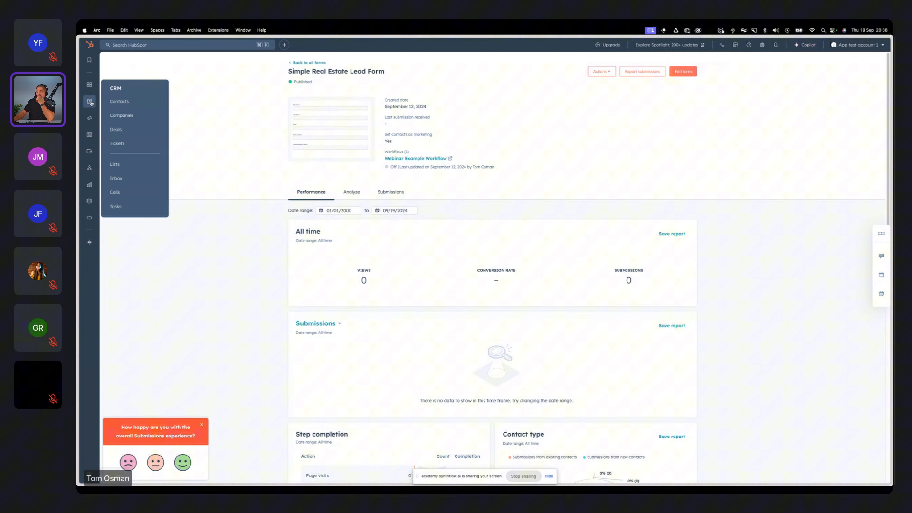
{"action": "left_click", "coordinate": [135, 104]}
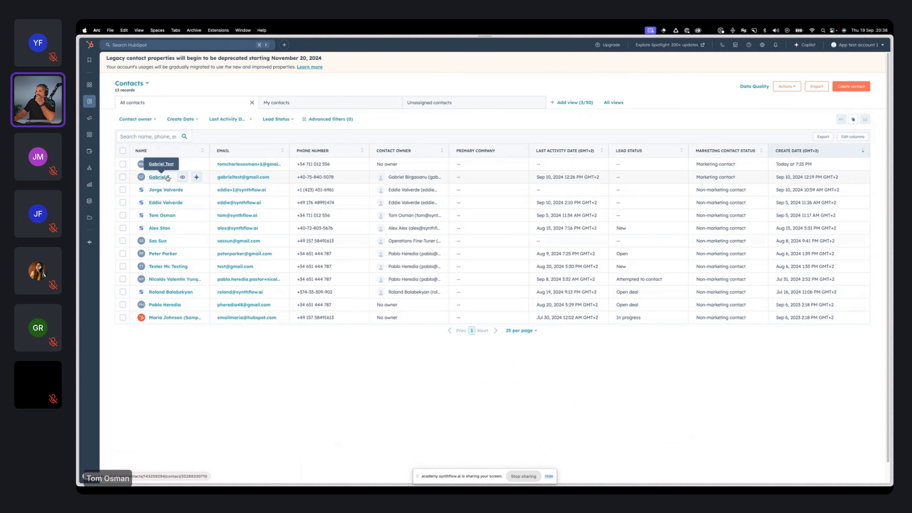
{"action": "left_click", "coordinate": [158, 178]}
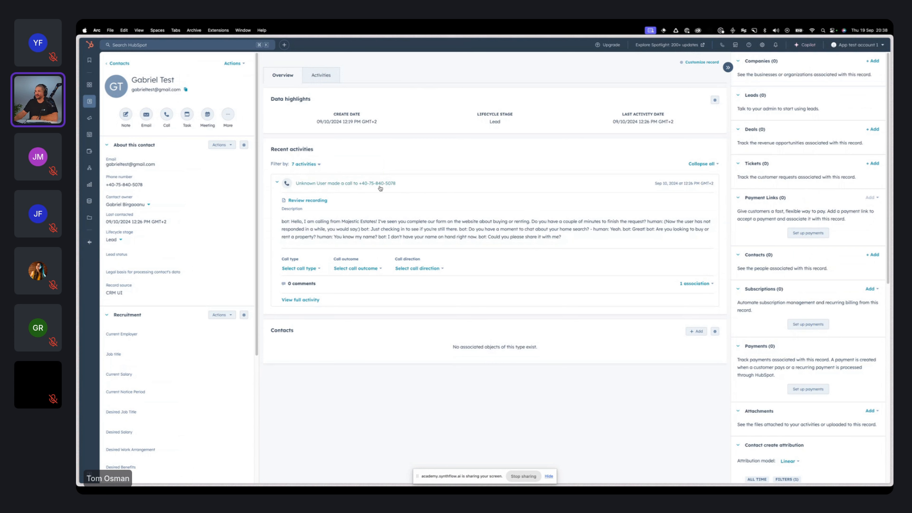
Step: Expand the transcript of the contact's logged call and check the available call type, outcome and direction options
{"action": "left_click", "coordinate": [411, 229]}
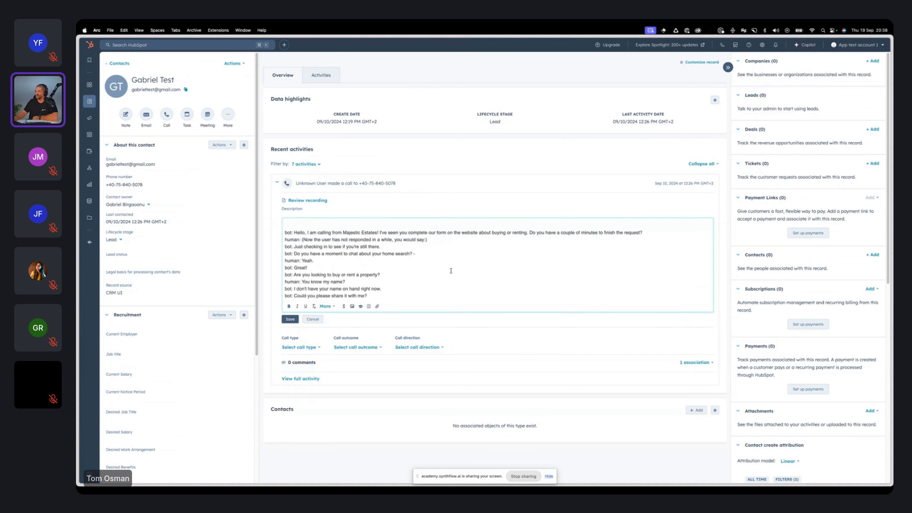
{"action": "left_click", "coordinate": [301, 347]}
{"action": "left_click", "coordinate": [355, 347]}
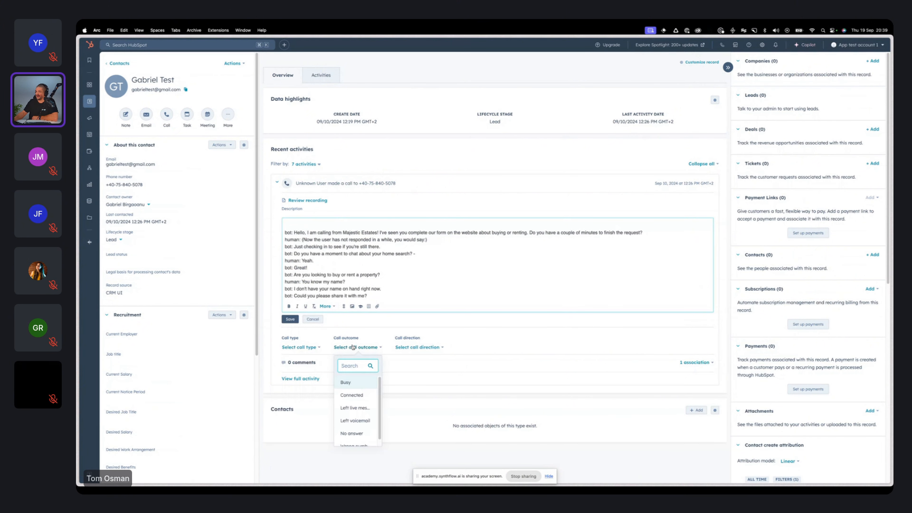
{"action": "left_click", "coordinate": [419, 347]}
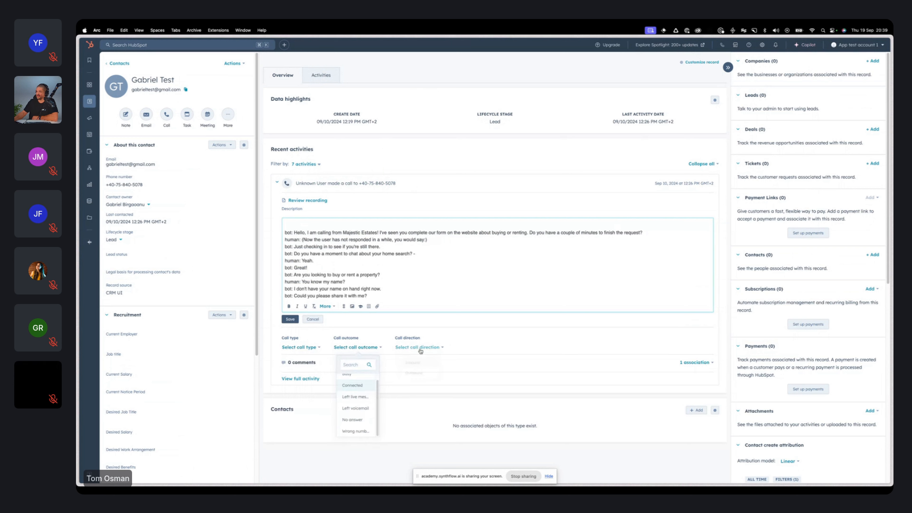
{"action": "left_click", "coordinate": [479, 321]}
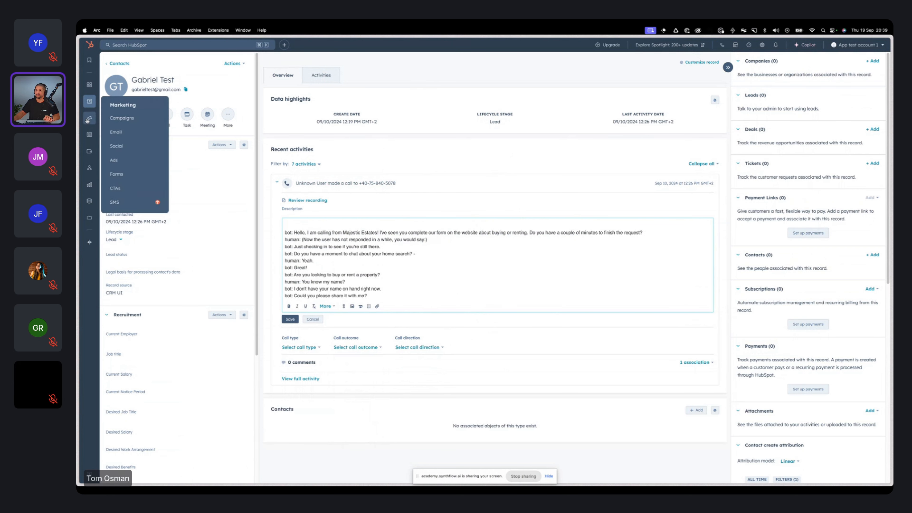
Step: Open the Webinar 2 workflow from the automation workflows list
{"action": "mouse_move", "coordinate": [89, 135]}
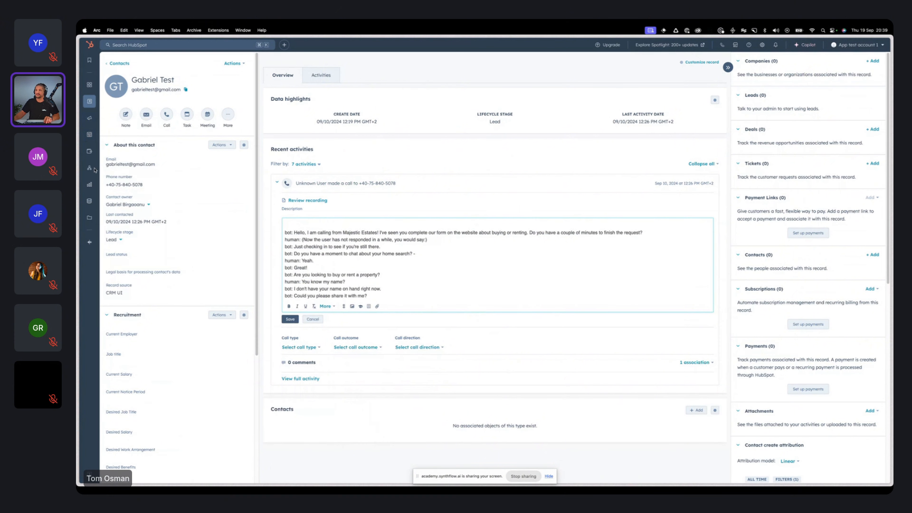
{"action": "mouse_move", "coordinate": [89, 170]}
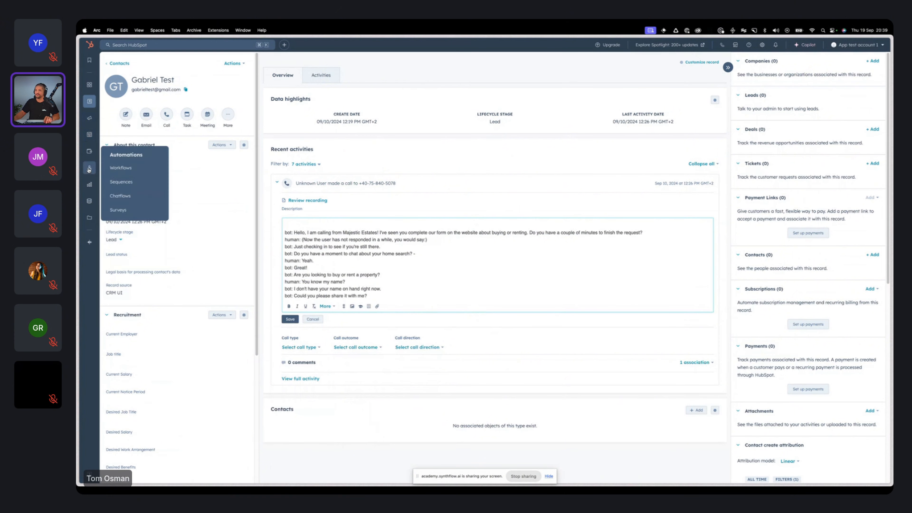
{"action": "left_click", "coordinate": [122, 168]}
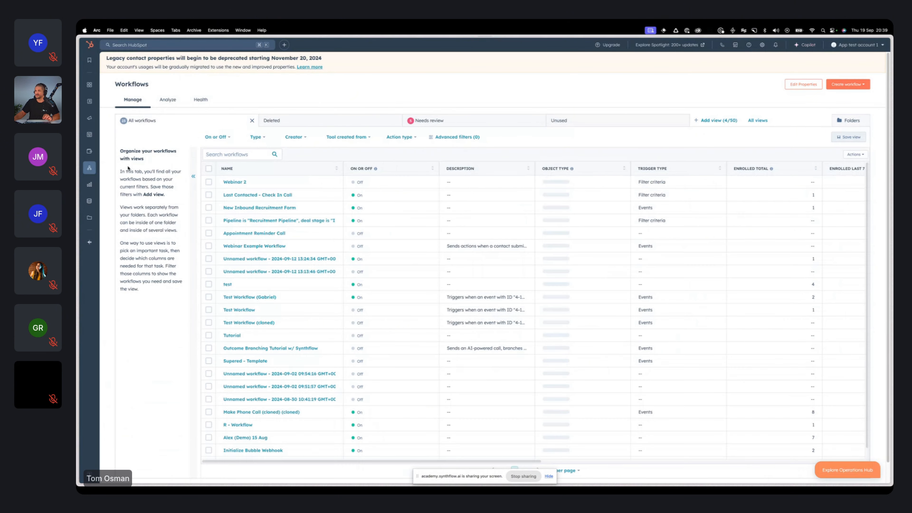
{"action": "left_click", "coordinate": [229, 182]}
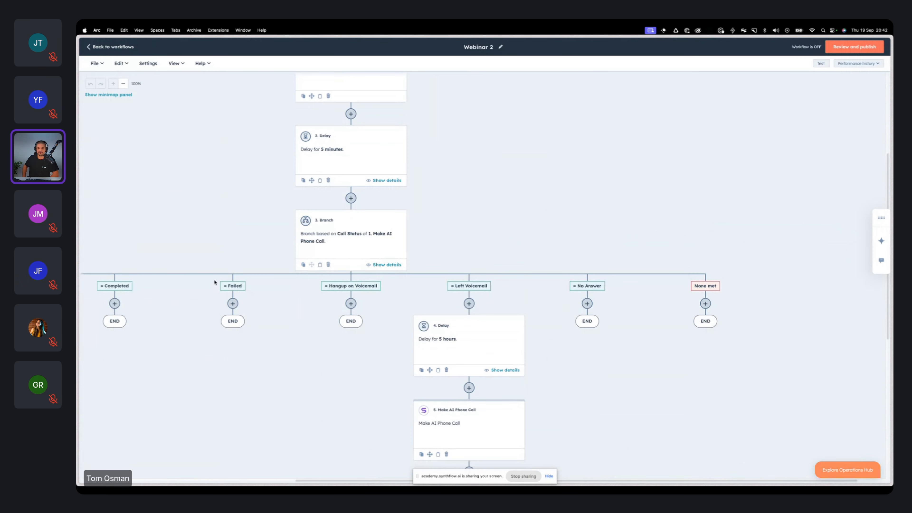
Step: Examine the Webinar 2 workflow from its enrollment trigger through the AI phone call, delay and Call Status branches to the Left Voicemail follow-up call
{"action": "scroll", "coordinate": [557, 197], "scroll_direction": "down", "scroll_amount": 3}
{"action": "scroll", "coordinate": [557, 197], "scroll_direction": "left", "scroll_amount": 1}
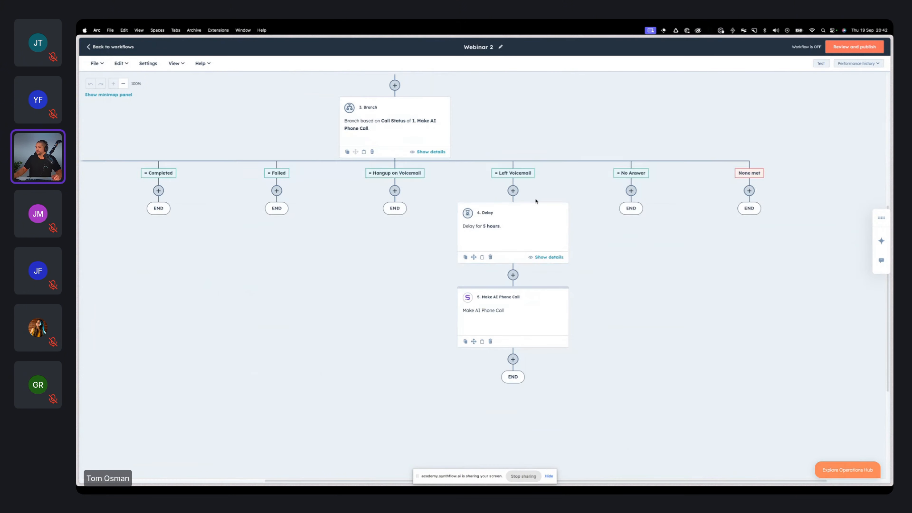
{"action": "scroll", "coordinate": [512, 230], "scroll_direction": "up", "scroll_amount": 3}
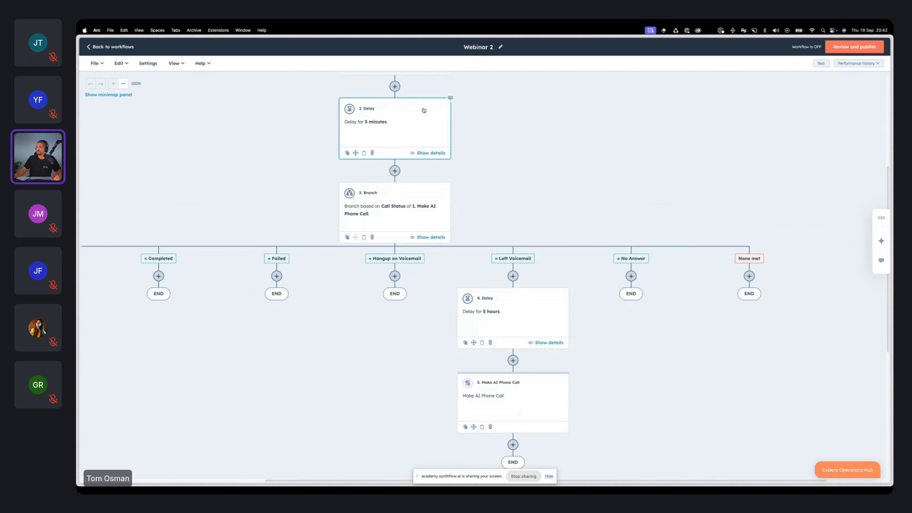
{"action": "scroll", "coordinate": [494, 144], "scroll_direction": "up", "scroll_amount": 5}
{"action": "scroll", "coordinate": [531, 147], "scroll_direction": "up", "scroll_amount": 3}
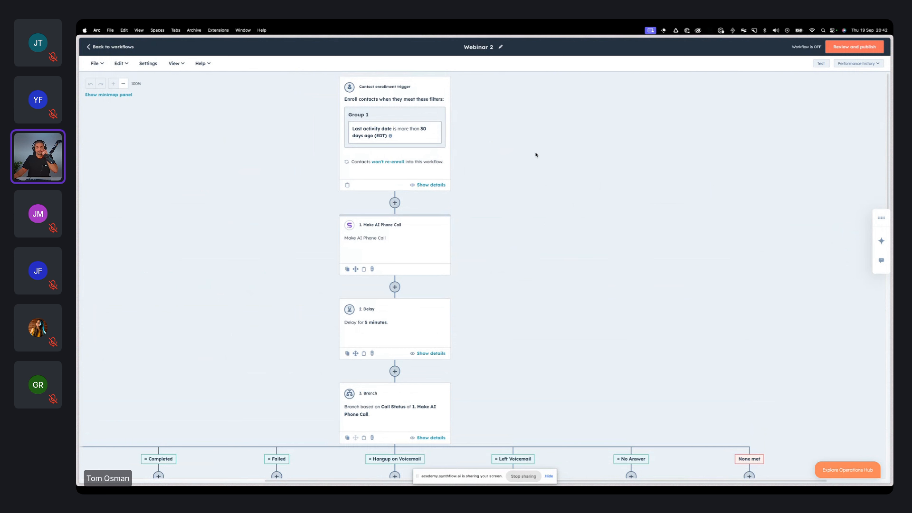
{"action": "scroll", "coordinate": [560, 218], "scroll_direction": "down", "scroll_amount": 1}
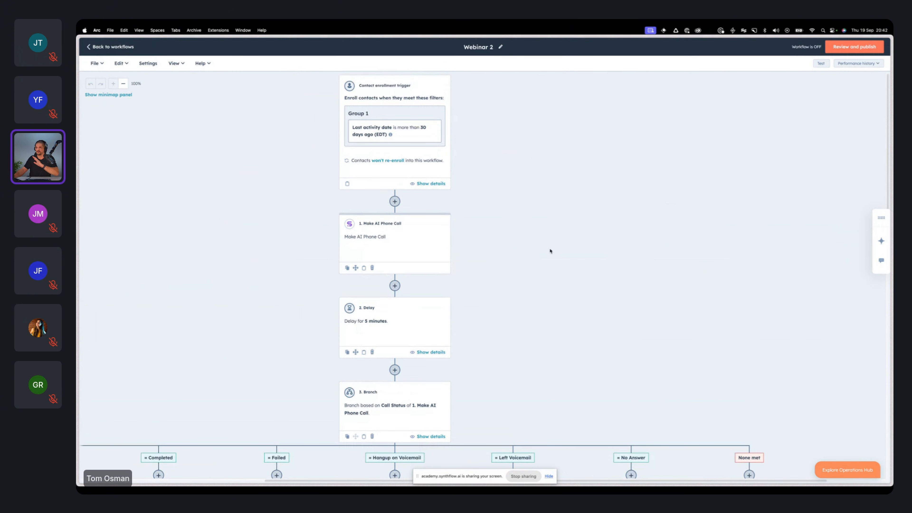
{"action": "scroll", "coordinate": [565, 297], "scroll_direction": "up", "scroll_amount": 1}
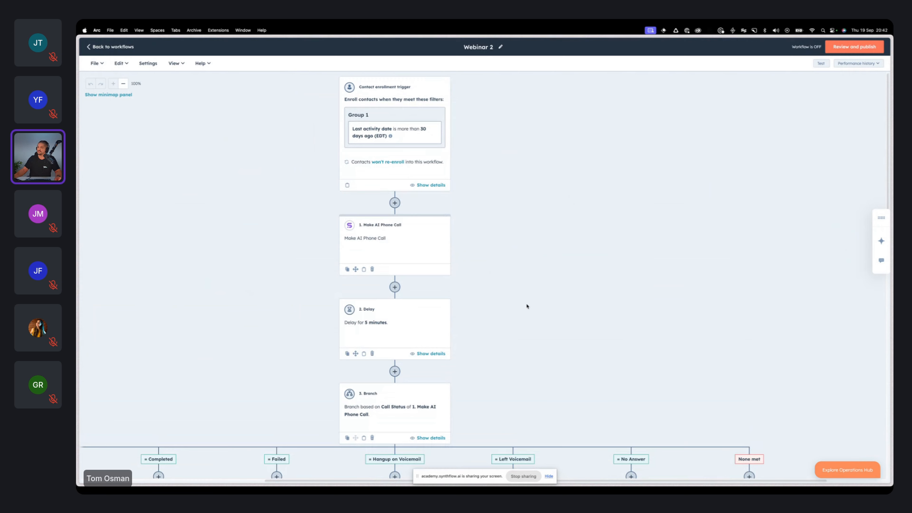
{"action": "scroll", "coordinate": [526, 308], "scroll_direction": "down", "scroll_amount": 5}
{"action": "scroll", "coordinate": [519, 365], "scroll_direction": "down", "scroll_amount": 2}
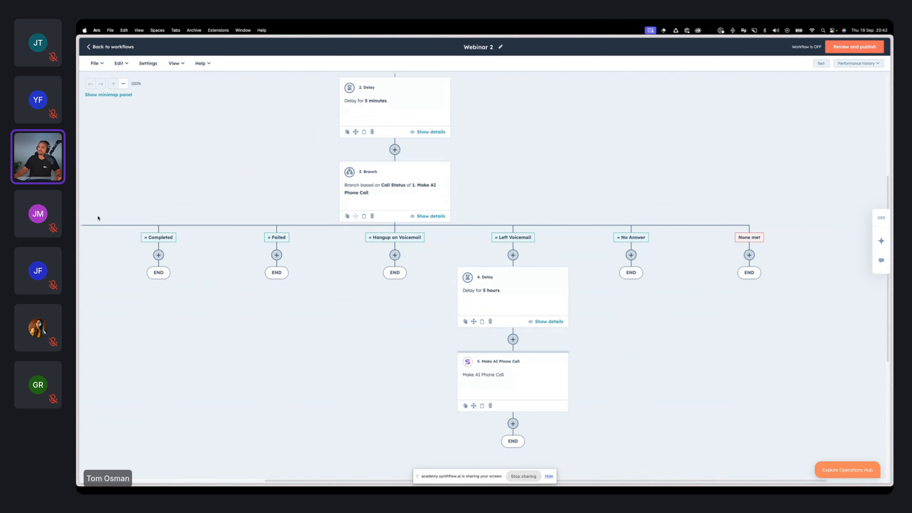
{"action": "scroll", "coordinate": [373, 444], "scroll_direction": "down", "scroll_amount": 2}
{"action": "scroll", "coordinate": [426, 308], "scroll_direction": "up", "scroll_amount": 9}
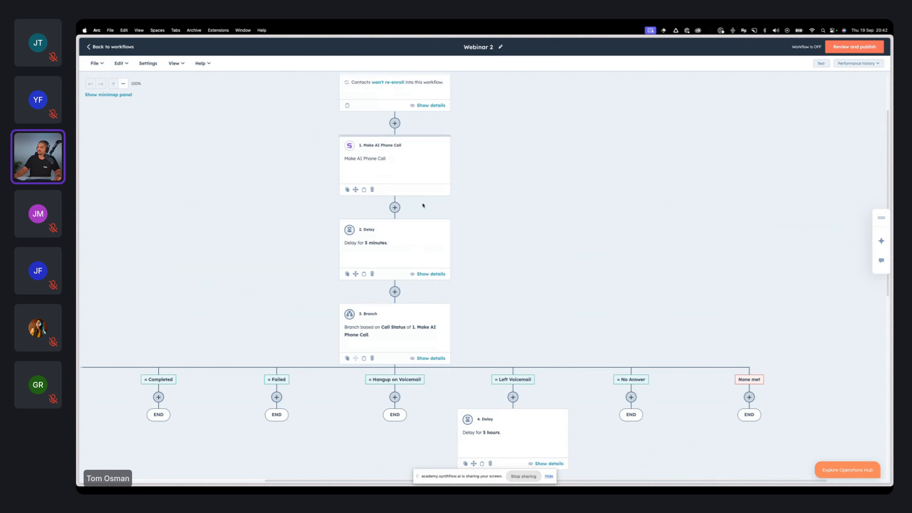
{"action": "mouse_move", "coordinate": [390, 140]}
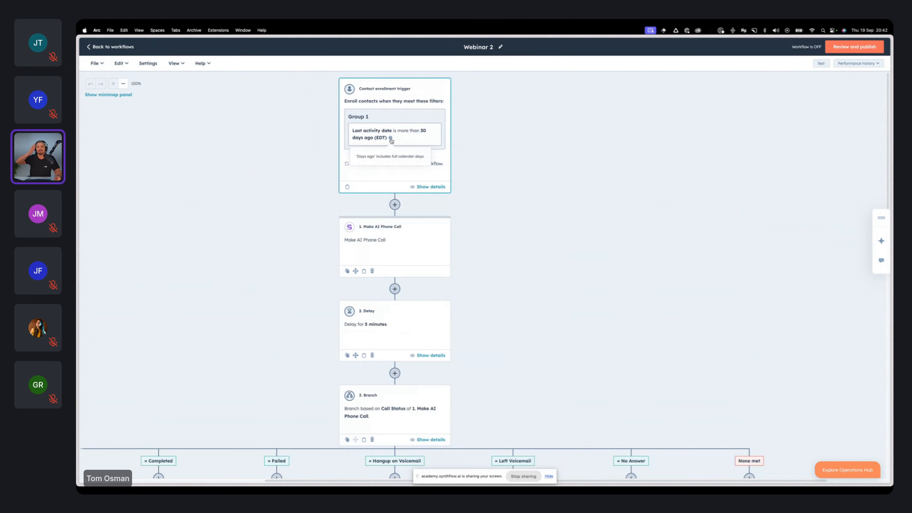
{"action": "scroll", "coordinate": [539, 295], "scroll_direction": "down", "scroll_amount": 3}
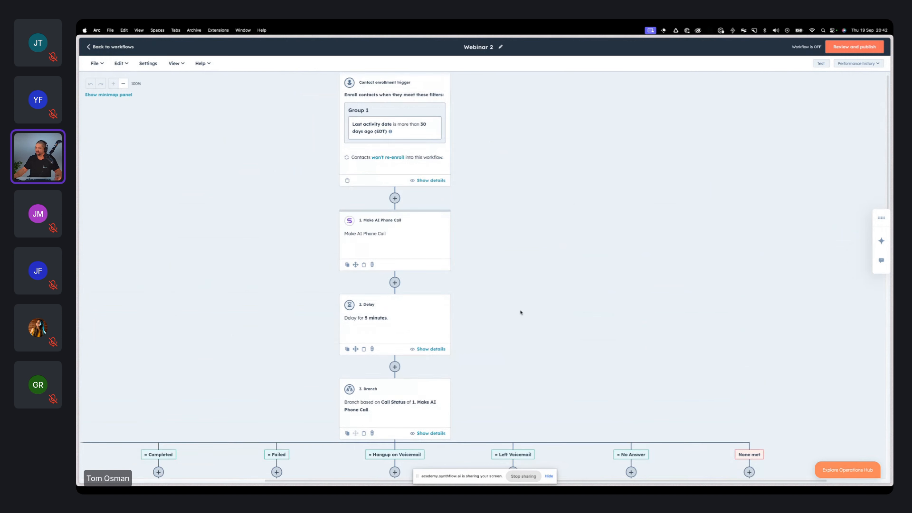
{"action": "scroll", "coordinate": [436, 106], "scroll_direction": "up", "scroll_amount": 1}
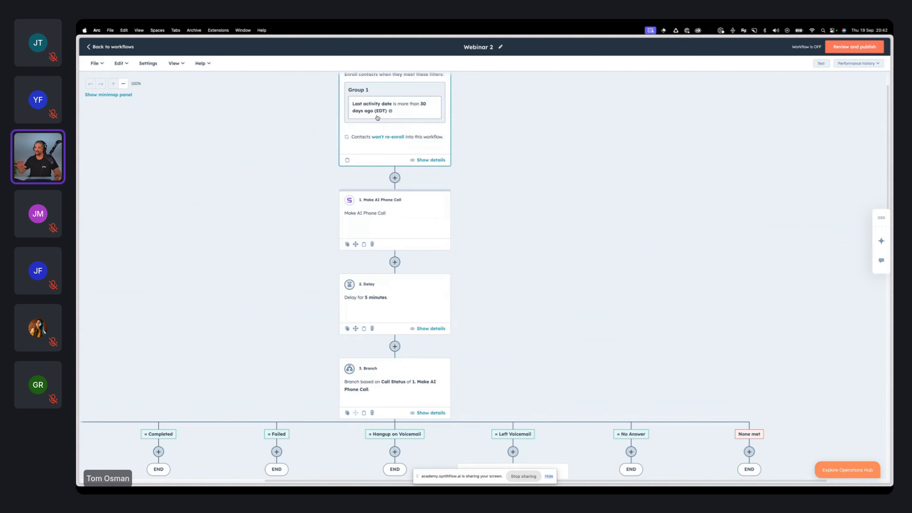
{"action": "scroll", "coordinate": [380, 121], "scroll_direction": "up", "scroll_amount": 2}
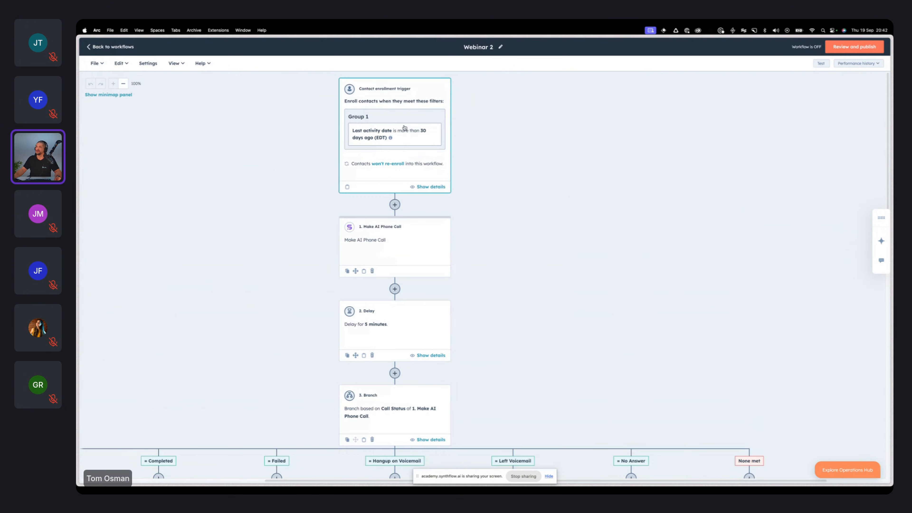
{"action": "scroll", "coordinate": [405, 143], "scroll_direction": "right", "scroll_amount": 1}
{"action": "scroll", "coordinate": [404, 141], "scroll_direction": "left", "scroll_amount": 4}
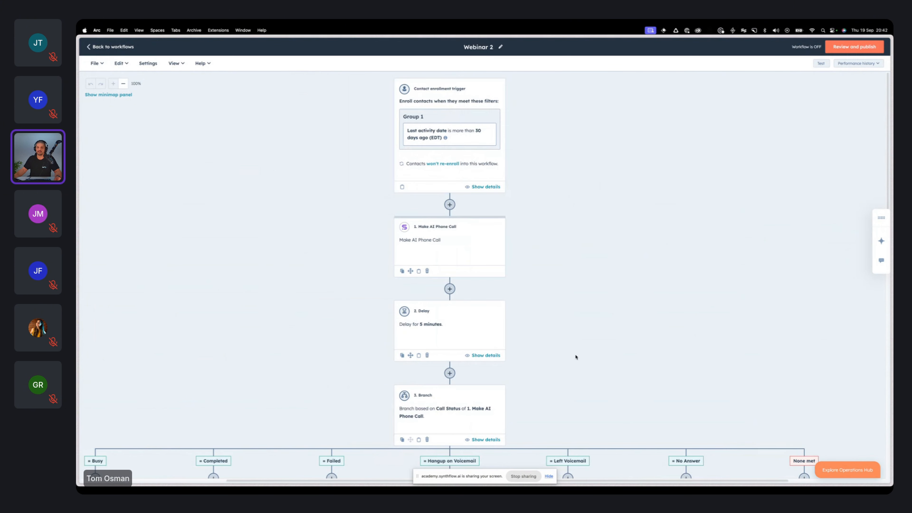
{"action": "scroll", "coordinate": [576, 357], "scroll_direction": "down", "scroll_amount": 3}
{"action": "scroll", "coordinate": [578, 358], "scroll_direction": "down", "scroll_amount": 5}
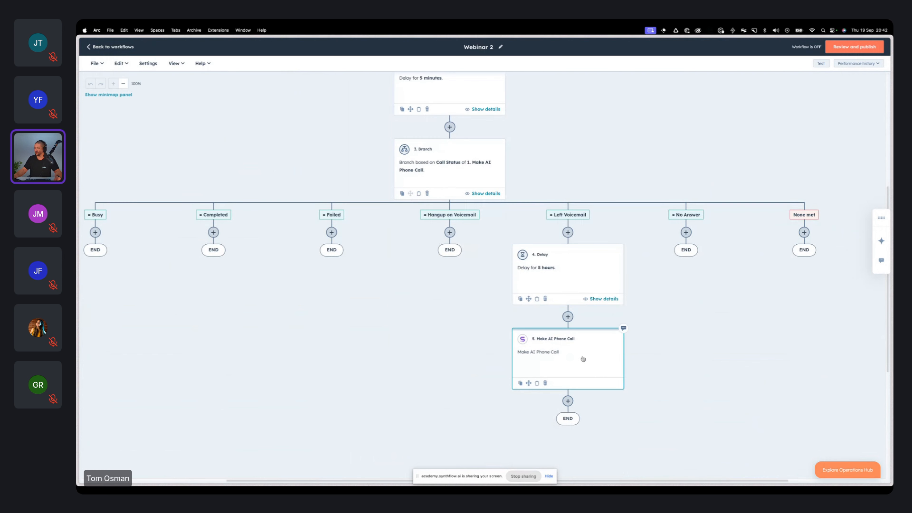
{"action": "scroll", "coordinate": [644, 323], "scroll_direction": "down", "scroll_amount": 1}
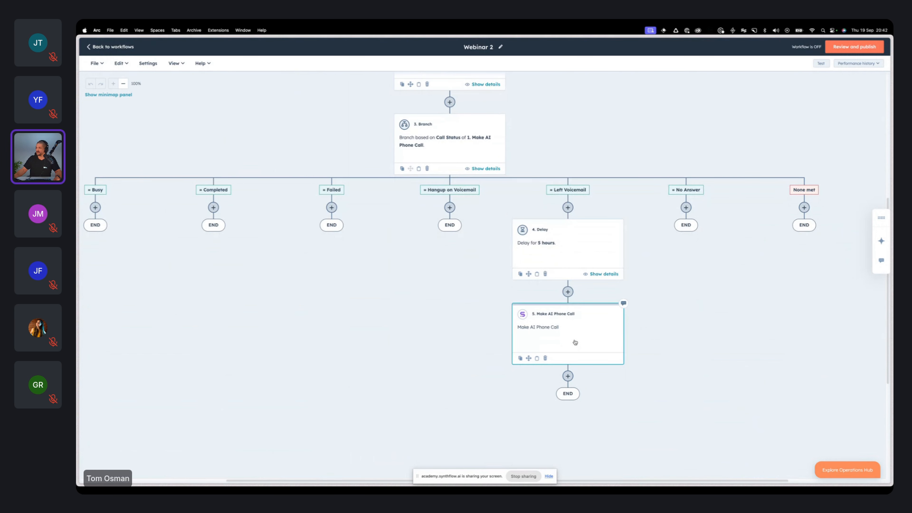
{"action": "scroll", "coordinate": [576, 338], "scroll_direction": "down", "scroll_amount": 2}
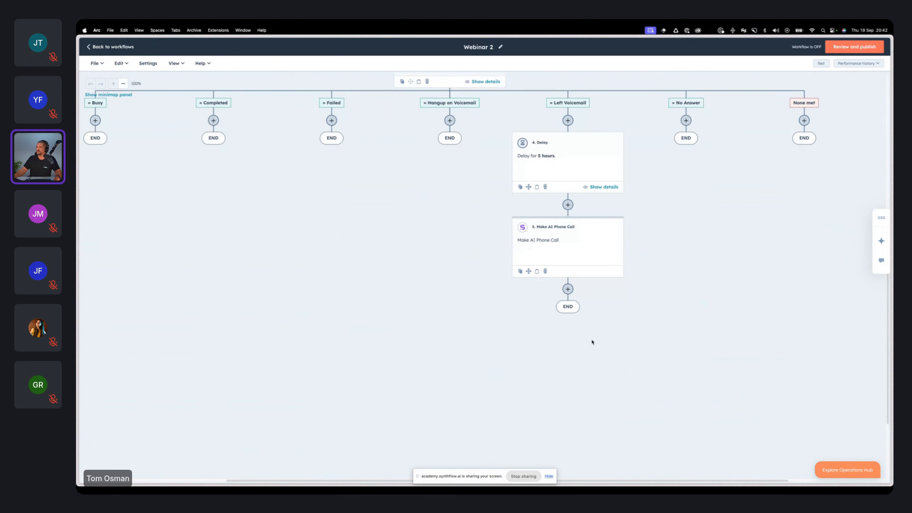
{"action": "scroll", "coordinate": [578, 343], "scroll_direction": "down", "scroll_amount": 2}
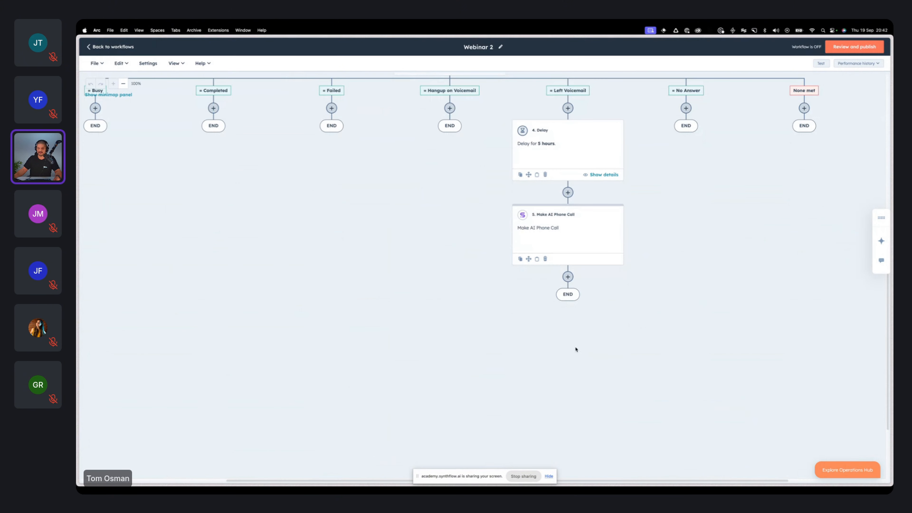
{"action": "left_click", "coordinate": [567, 277]}
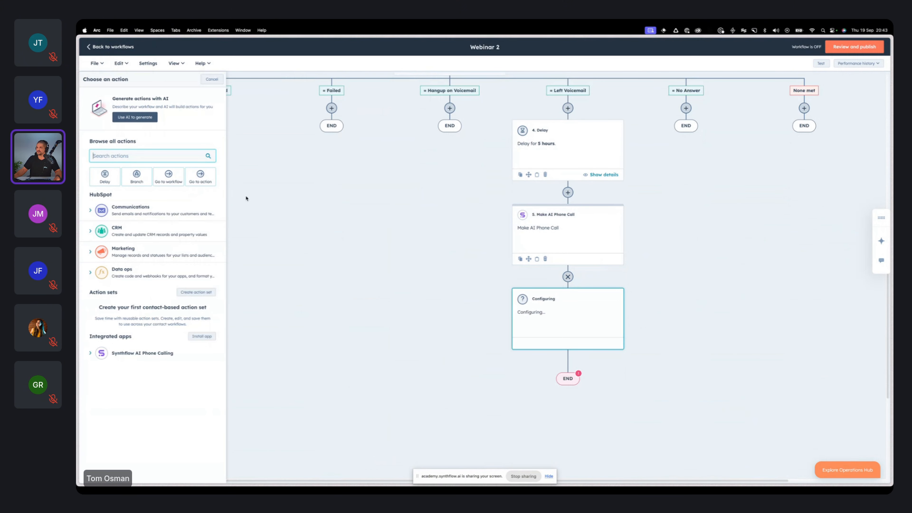
{"action": "left_click", "coordinate": [148, 178]}
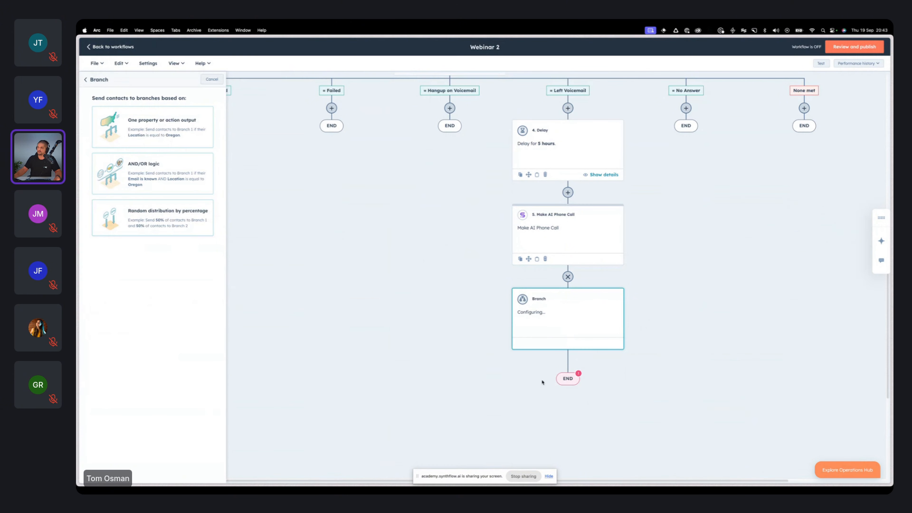
{"action": "left_click", "coordinate": [219, 80]}
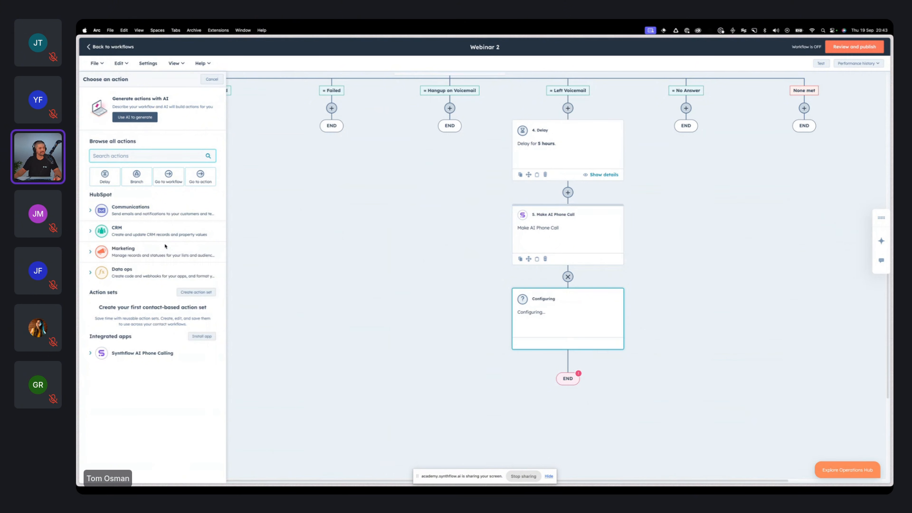
{"action": "left_click", "coordinate": [215, 82]}
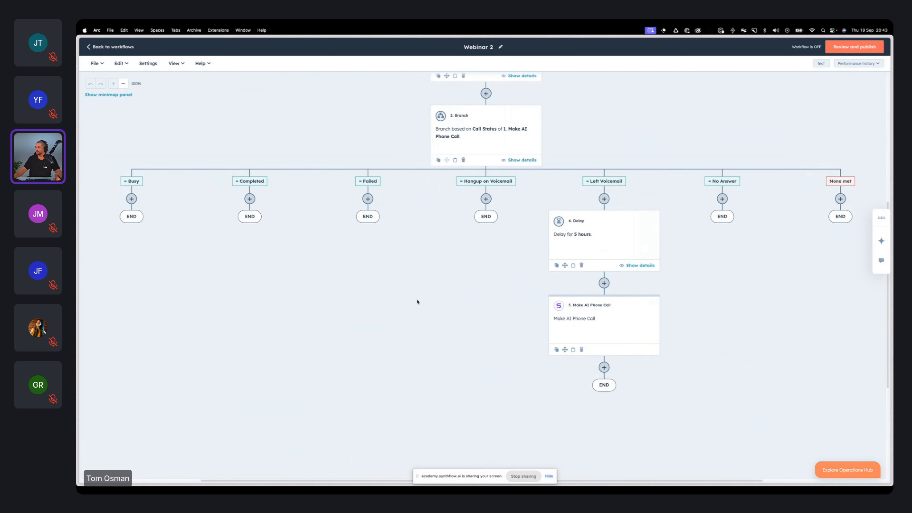
Step: Start adding a new action under the Completed path of the Call Status branch
{"action": "scroll", "coordinate": [472, 299], "scroll_direction": "up", "scroll_amount": 1}
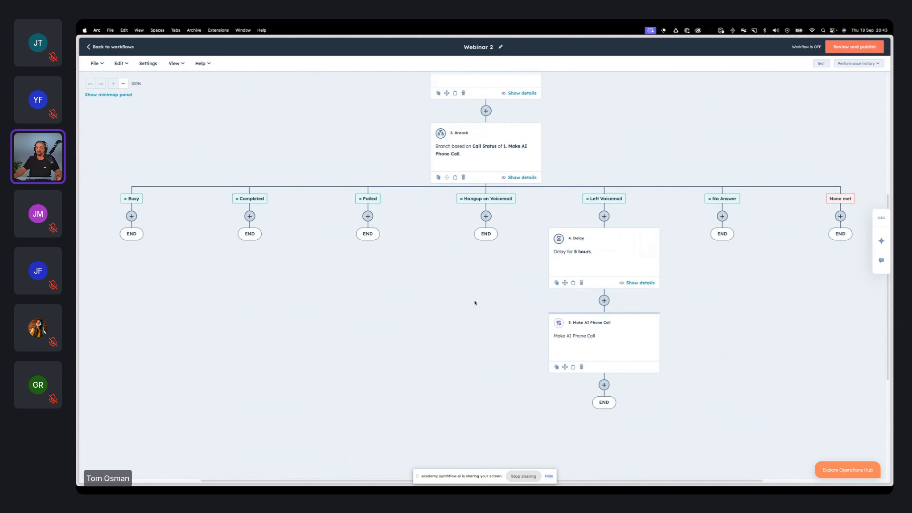
{"action": "scroll", "coordinate": [479, 305], "scroll_direction": "up", "scroll_amount": 2}
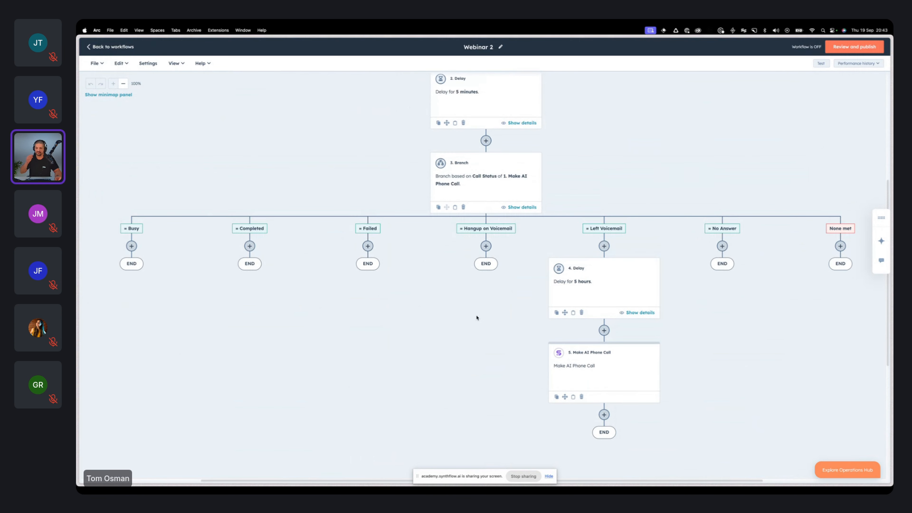
{"action": "left_click", "coordinate": [250, 246]}
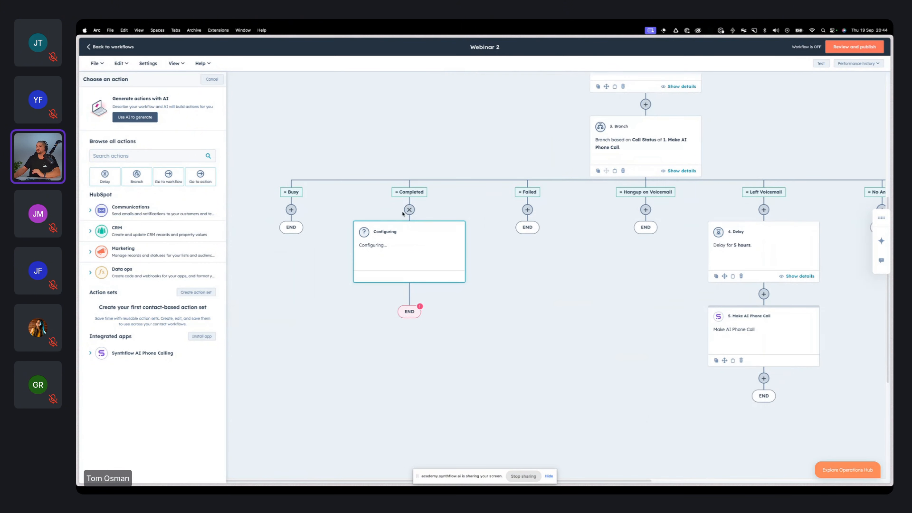
{"action": "left_click", "coordinate": [143, 176]}
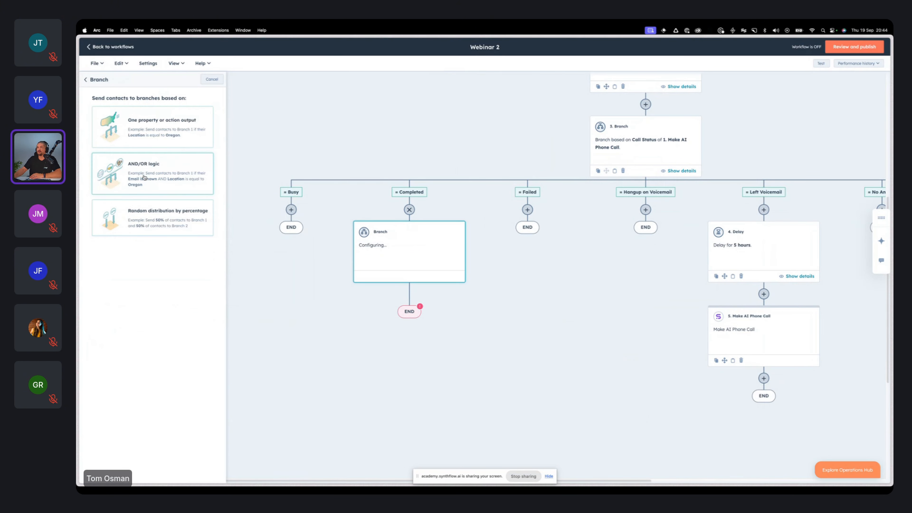
{"action": "left_click", "coordinate": [160, 136]}
{"action": "left_click", "coordinate": [152, 159]}
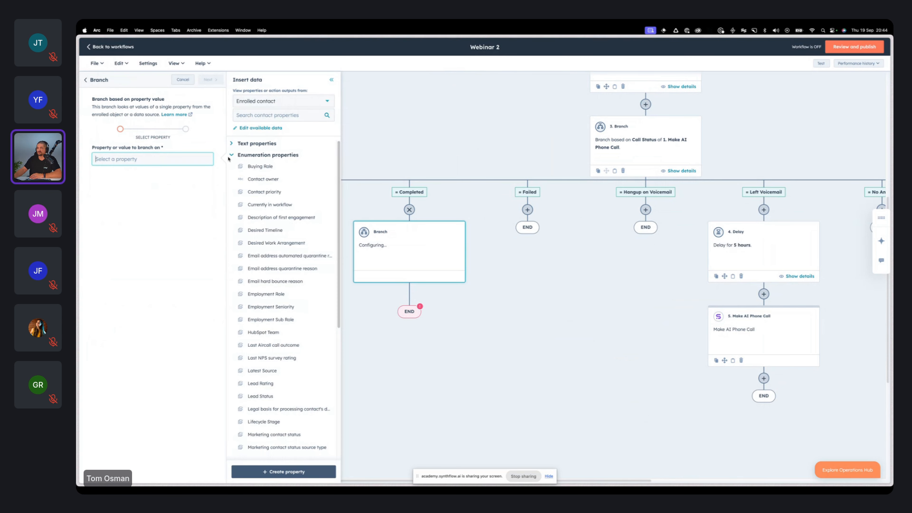
{"action": "left_click", "coordinate": [281, 102]}
{"action": "left_click", "coordinate": [283, 162]}
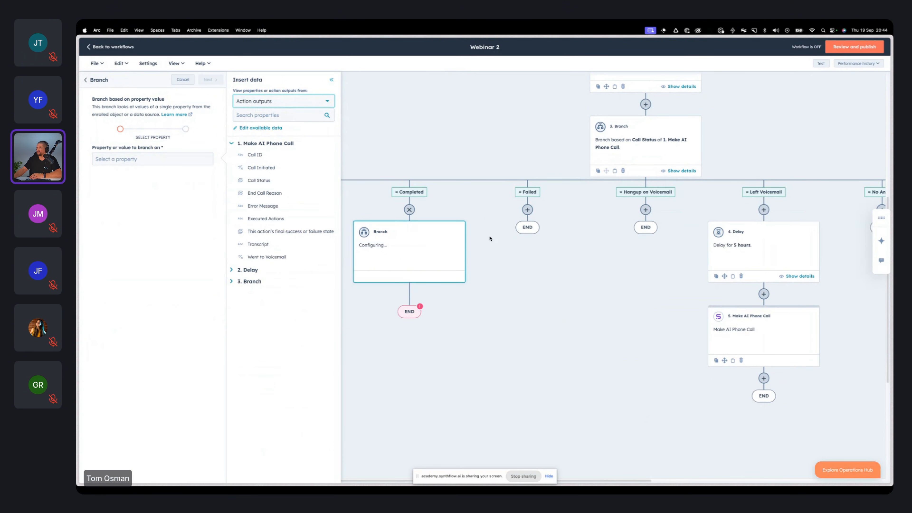
{"action": "left_click", "coordinate": [409, 209]}
{"action": "left_click", "coordinate": [409, 210]}
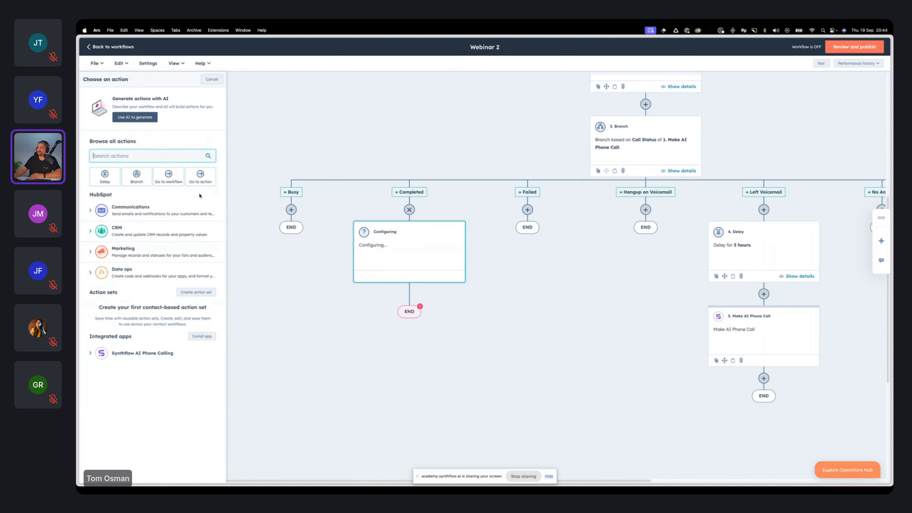
{"action": "left_click", "coordinate": [136, 176]}
{"action": "left_click", "coordinate": [150, 157]}
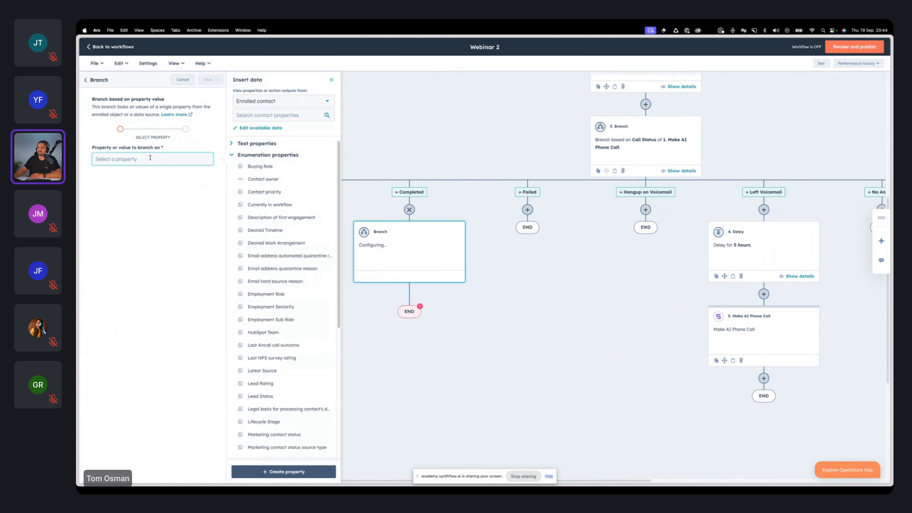
{"action": "left_click", "coordinate": [284, 101]}
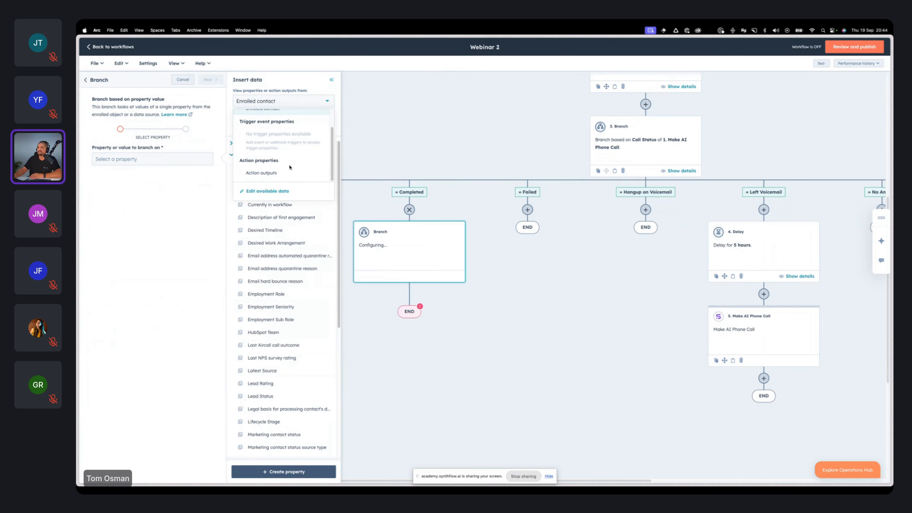
{"action": "left_click", "coordinate": [286, 175]}
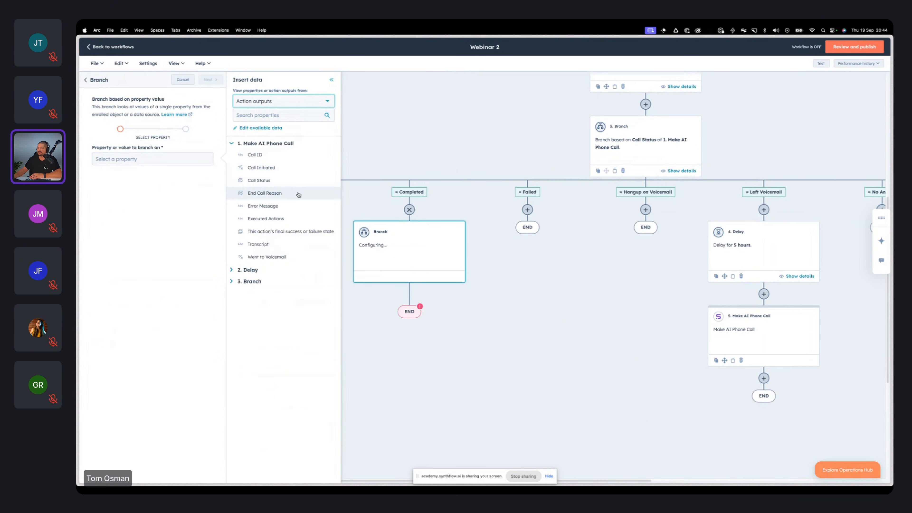
{"action": "left_click", "coordinate": [278, 194]}
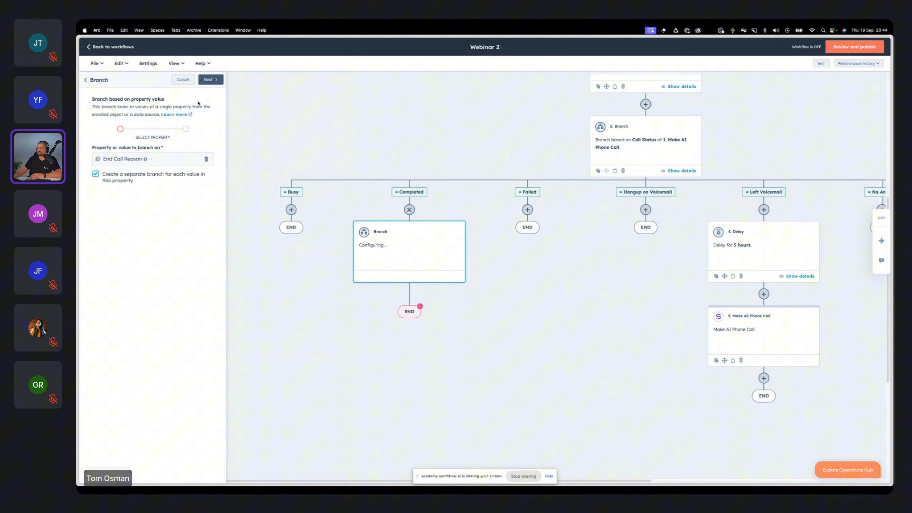
{"action": "left_click", "coordinate": [207, 82]}
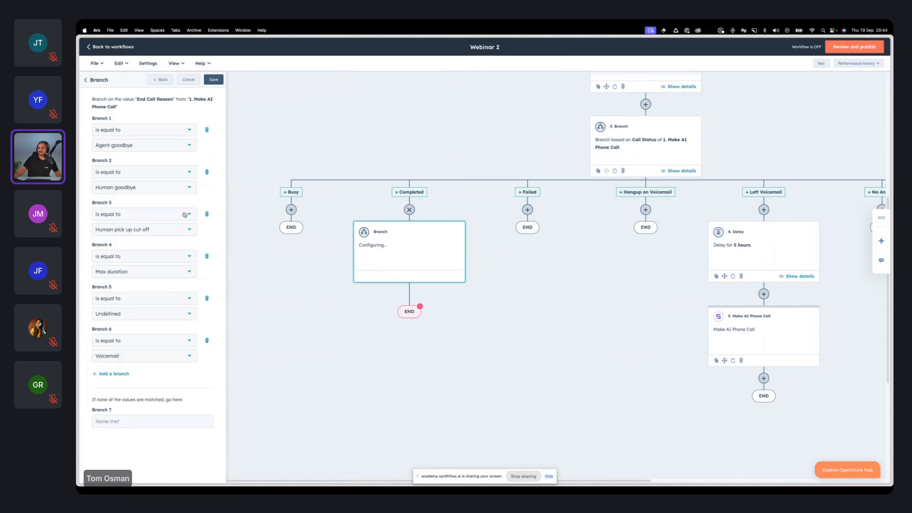
{"action": "left_click", "coordinate": [166, 79]}
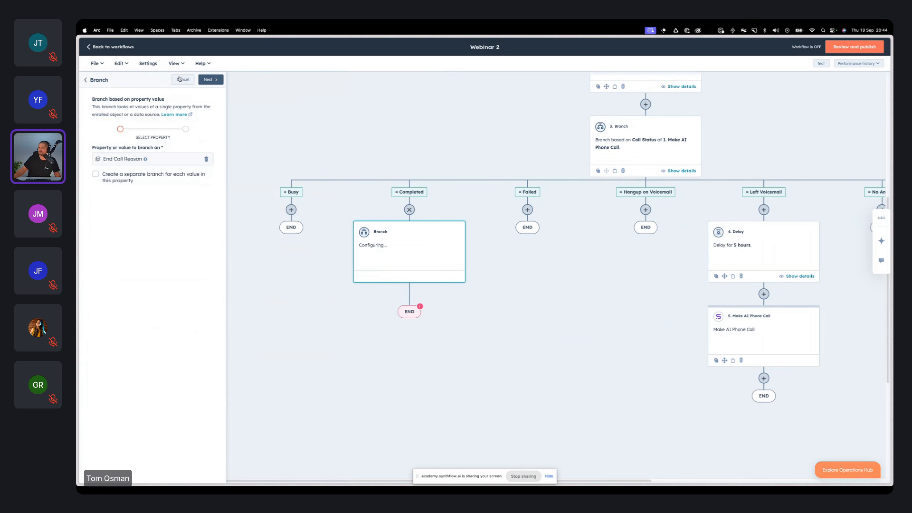
{"action": "left_click", "coordinate": [88, 80]}
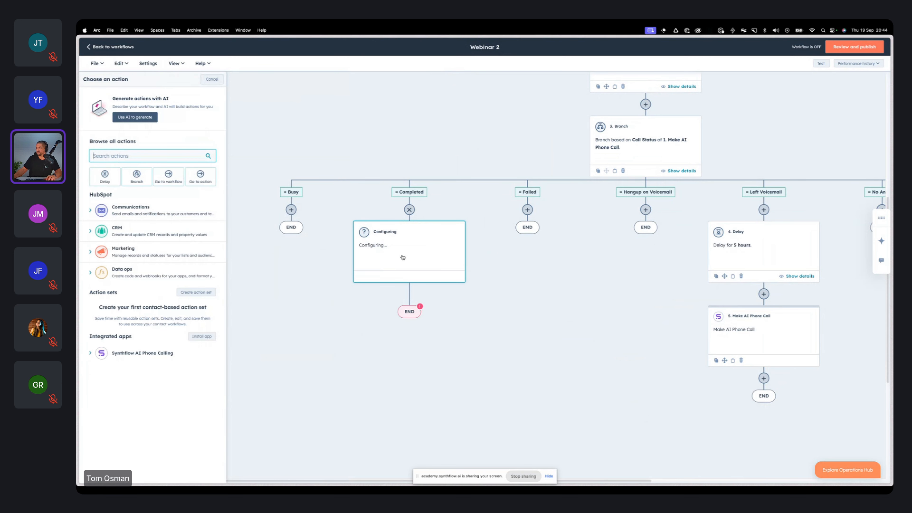
Step: Add a branch under Completed based on the first Make AI Phone Call's End Call Reason output, with a separate branch for each value
{"action": "left_click", "coordinate": [136, 176]}
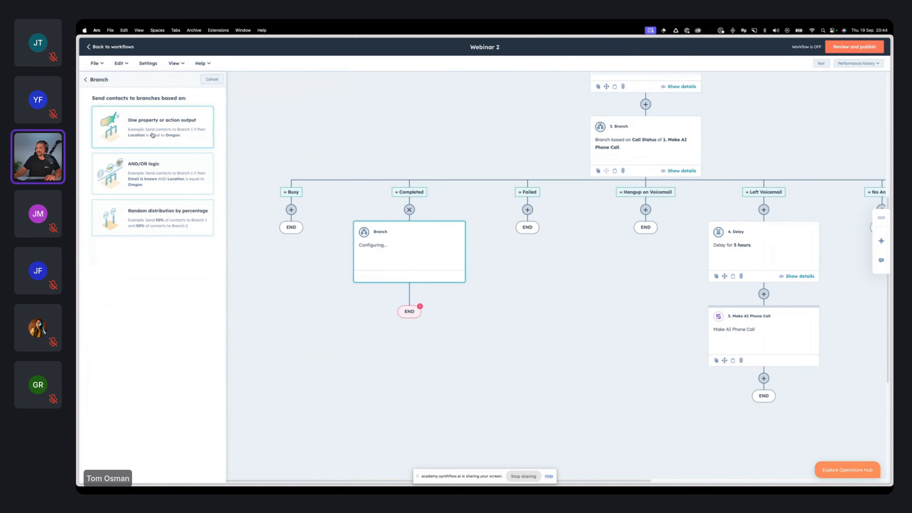
{"action": "left_click", "coordinate": [150, 173]}
{"action": "left_click", "coordinate": [280, 104]}
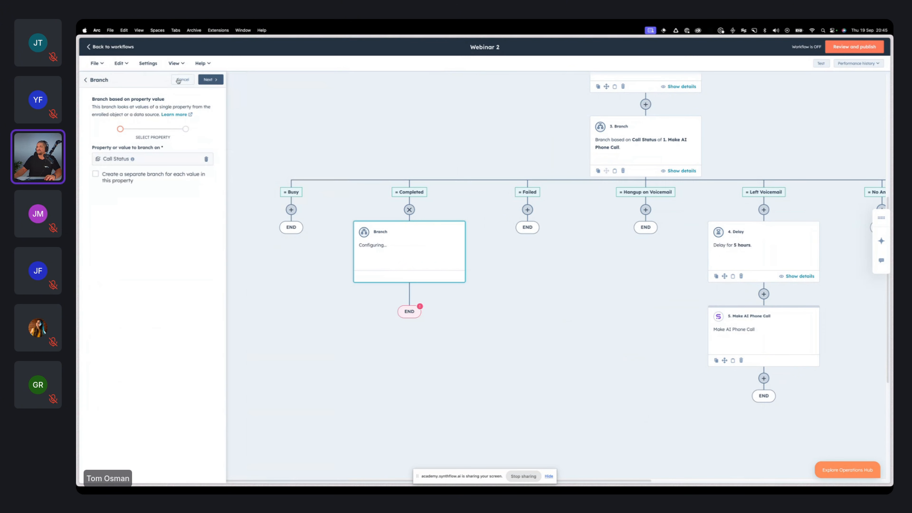
{"action": "left_click", "coordinate": [178, 81]}
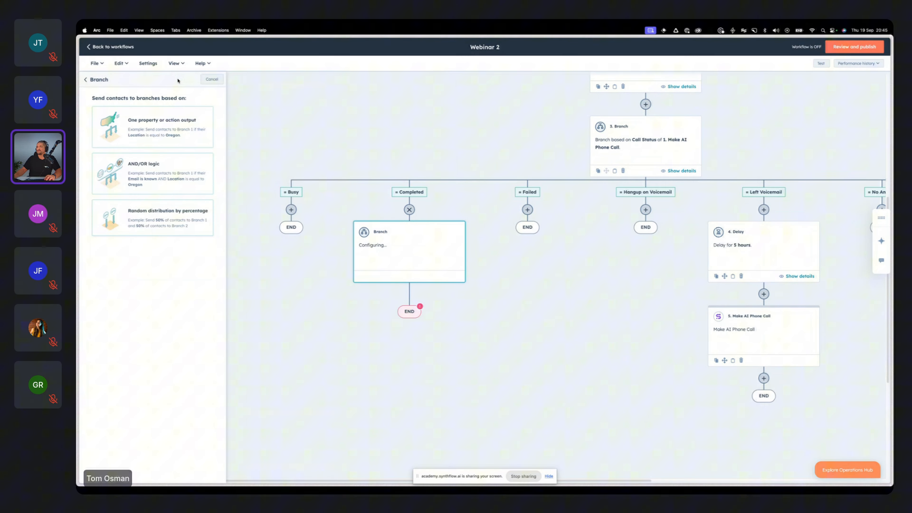
{"action": "left_click", "coordinate": [151, 121]}
{"action": "left_click", "coordinate": [294, 100]}
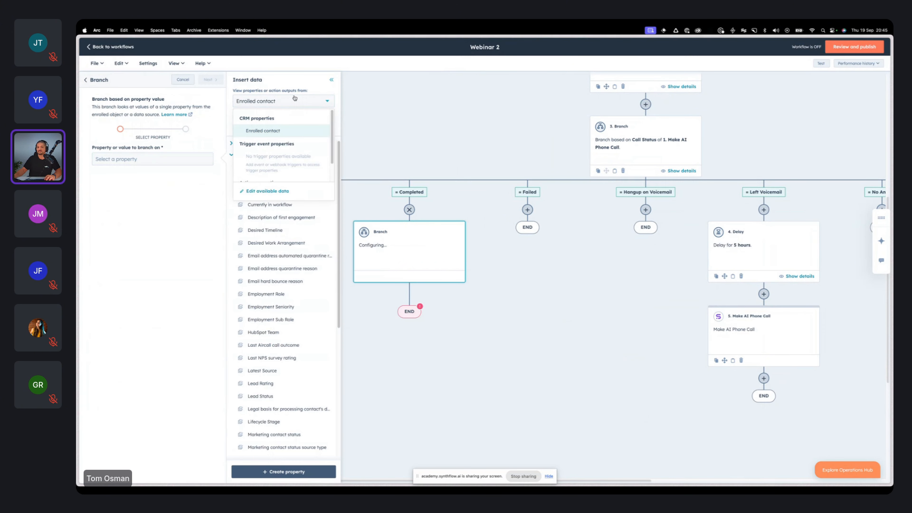
{"action": "left_click", "coordinate": [287, 181]}
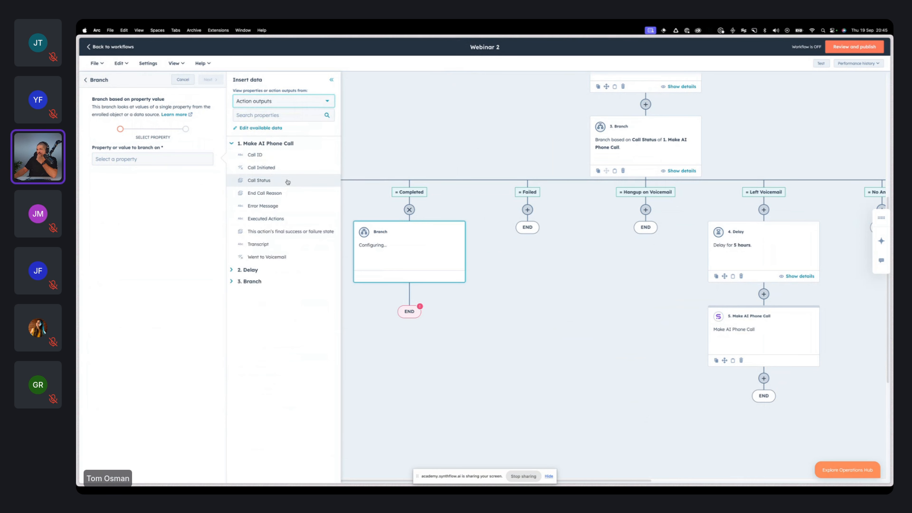
{"action": "left_click", "coordinate": [272, 193]}
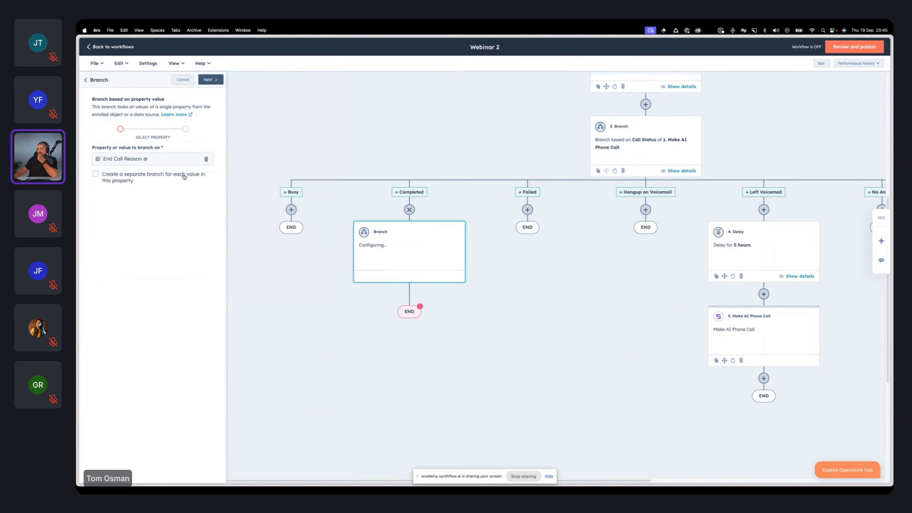
{"action": "left_click", "coordinate": [140, 173]}
{"action": "left_click", "coordinate": [214, 80]}
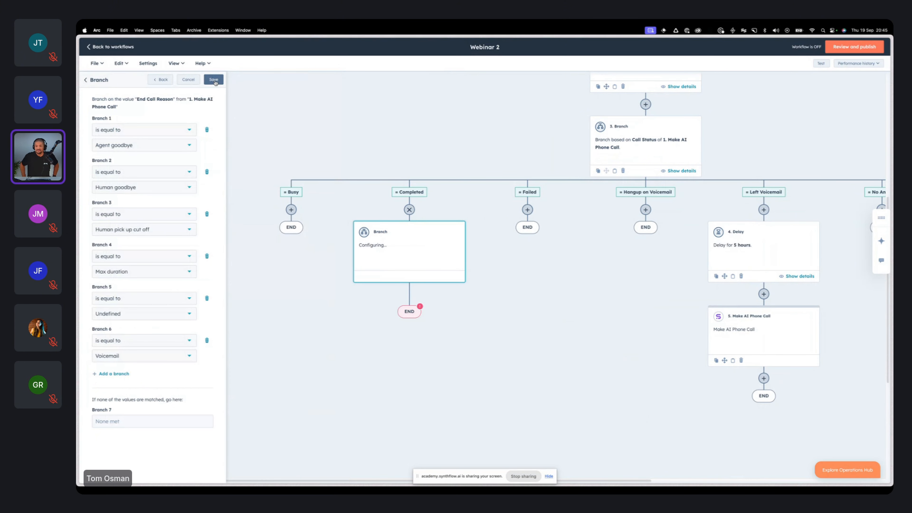
{"action": "left_click", "coordinate": [215, 82]}
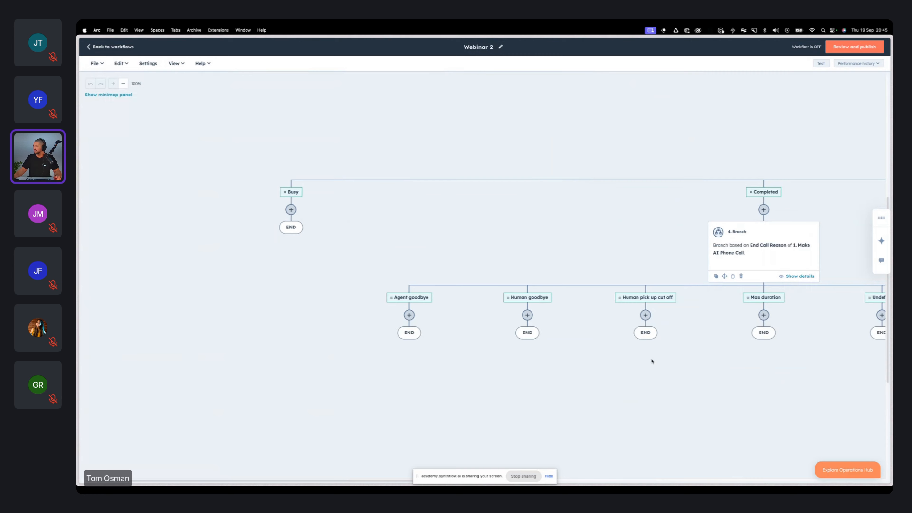
Step: Examine the End Call Reason branches under Completed, from Agent goodbye through None met
{"action": "scroll", "coordinate": [646, 359], "scroll_direction": "right", "scroll_amount": 5}
{"action": "scroll", "coordinate": [632, 363], "scroll_direction": "down", "scroll_amount": 1}
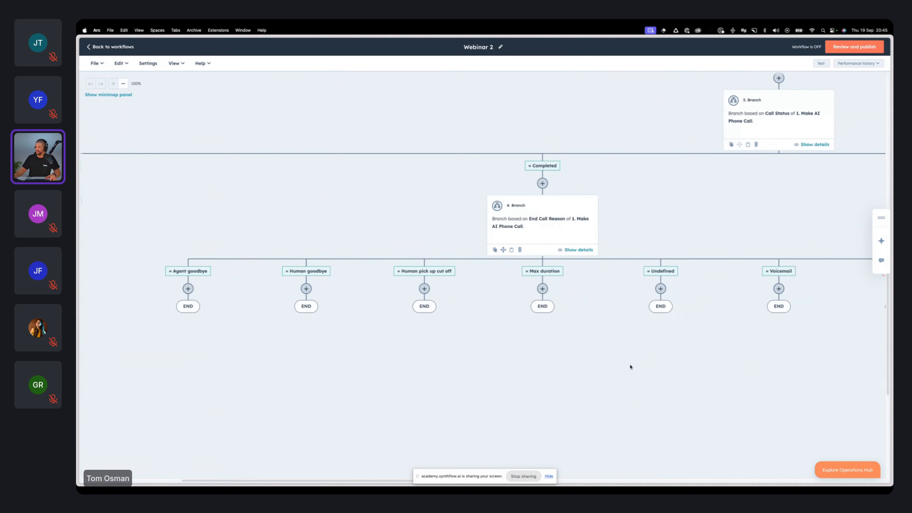
{"action": "scroll", "coordinate": [631, 366], "scroll_direction": "up", "scroll_amount": 1}
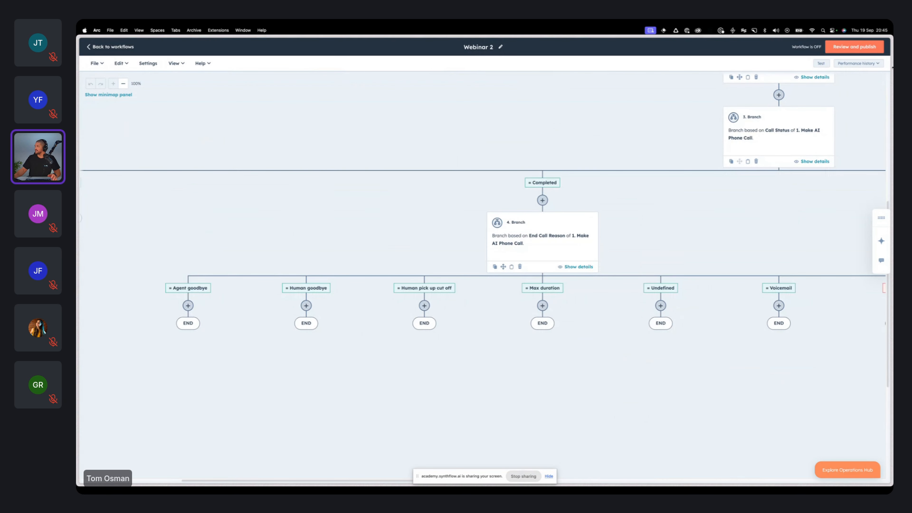
{"action": "scroll", "coordinate": [563, 209], "scroll_direction": "right", "scroll_amount": 2}
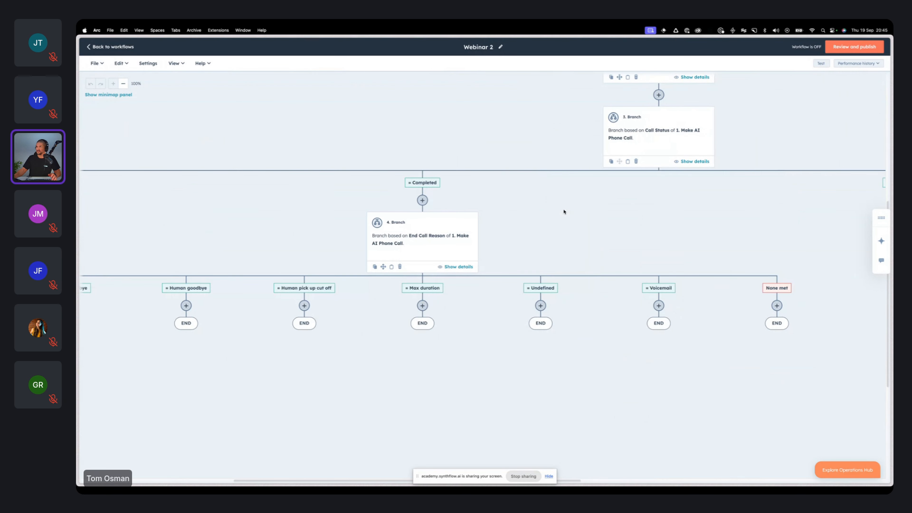
{"action": "left_click", "coordinate": [123, 84]}
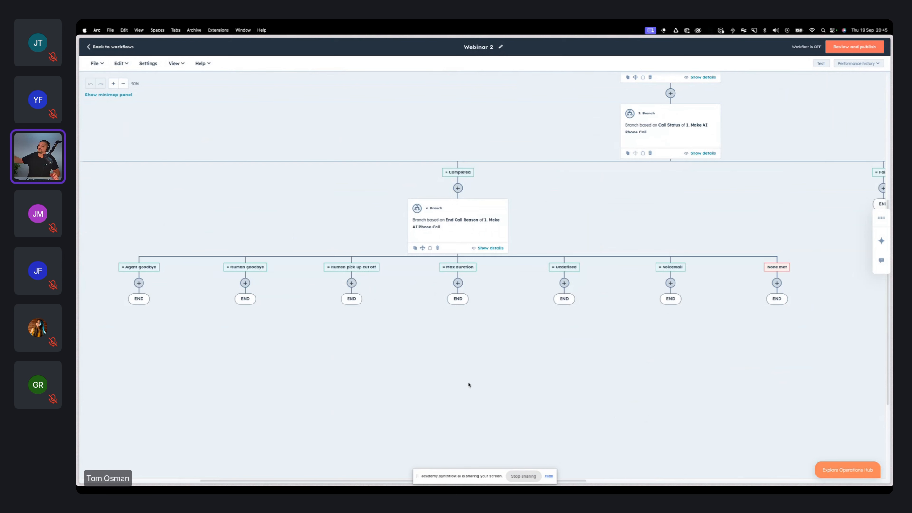
{"action": "scroll", "coordinate": [470, 385], "scroll_direction": "up", "scroll_amount": 1}
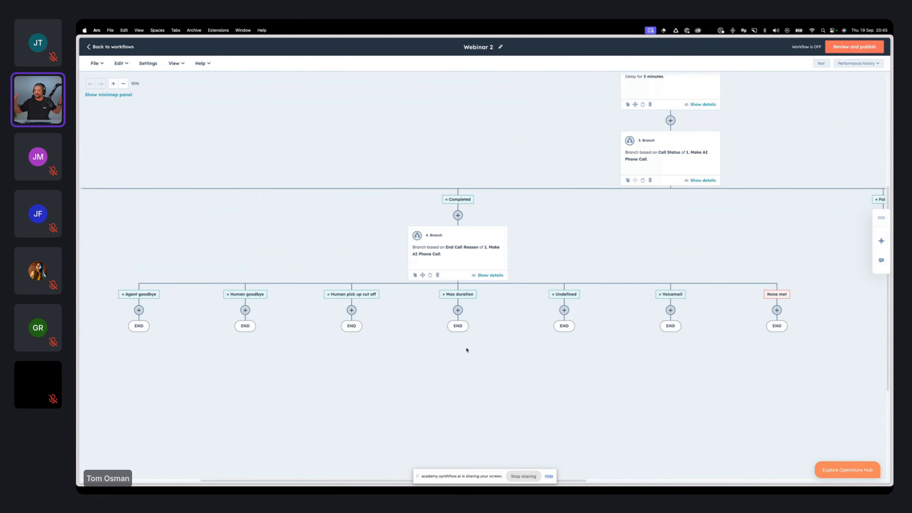
{"action": "left_click", "coordinate": [458, 310]}
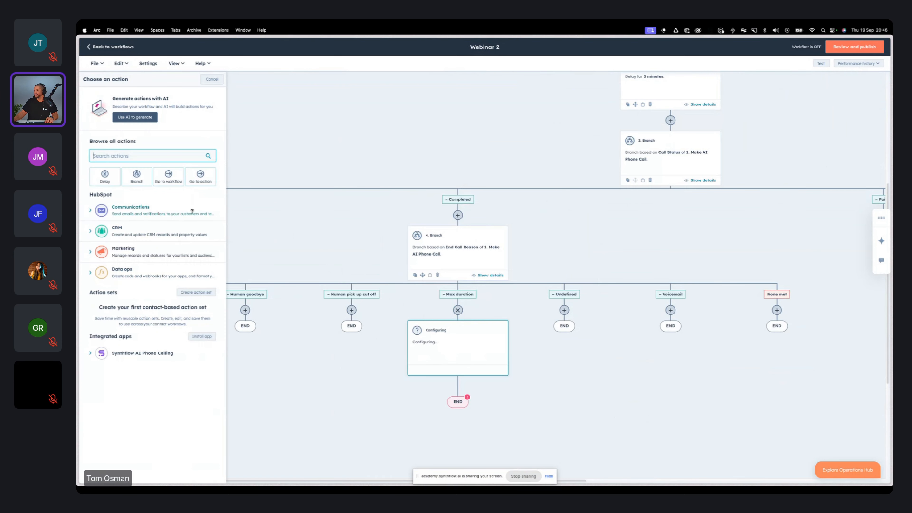
{"action": "left_click", "coordinate": [312, 232]}
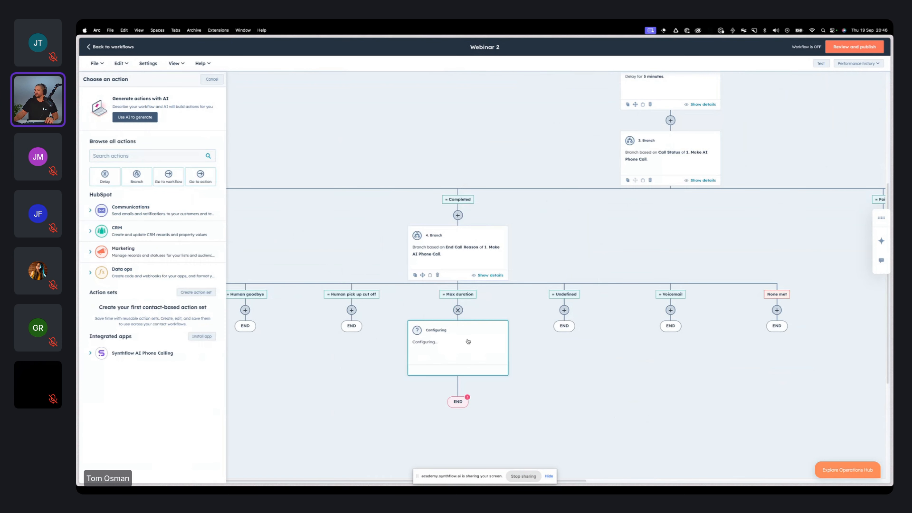
{"action": "left_click", "coordinate": [458, 310]}
Step: Add a CRM Create task action under the Undefined end call reason branch
{"action": "left_click", "coordinate": [564, 310]}
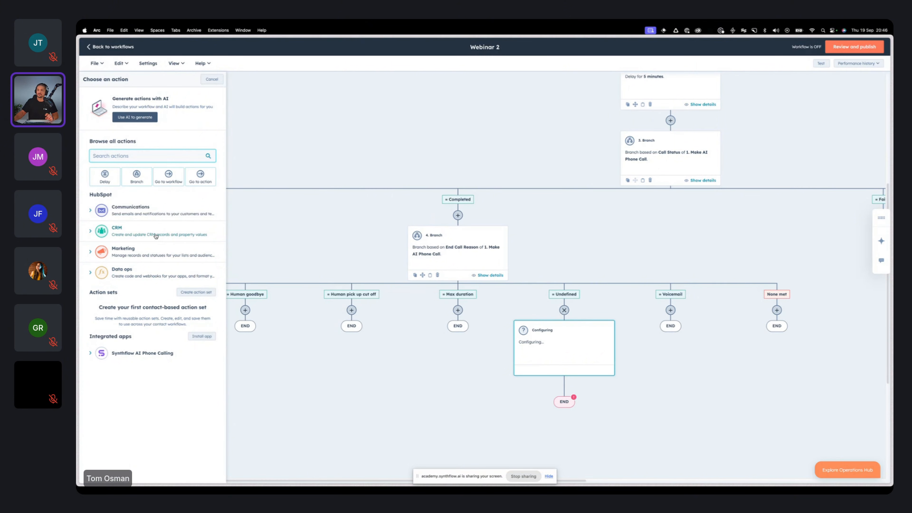
{"action": "left_click", "coordinate": [156, 224]}
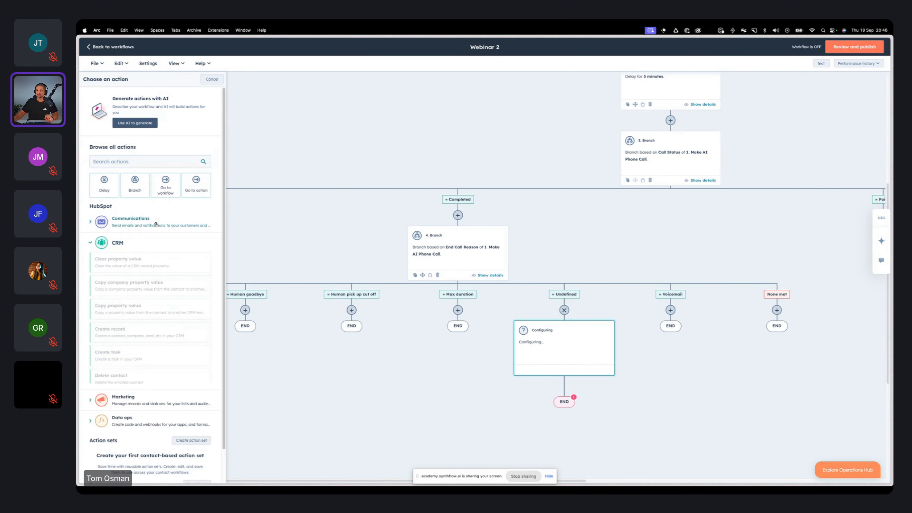
{"action": "scroll", "coordinate": [155, 309], "scroll_direction": "down", "scroll_amount": 3}
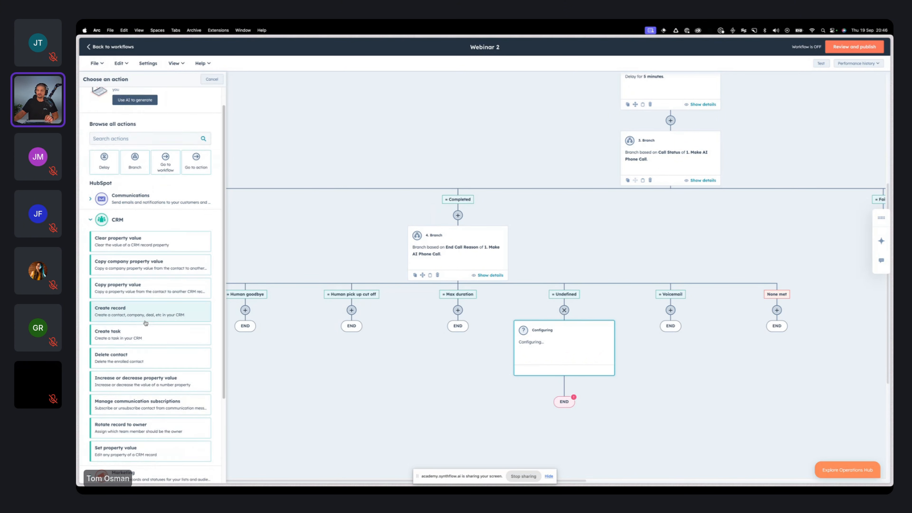
{"action": "left_click", "coordinate": [155, 305]}
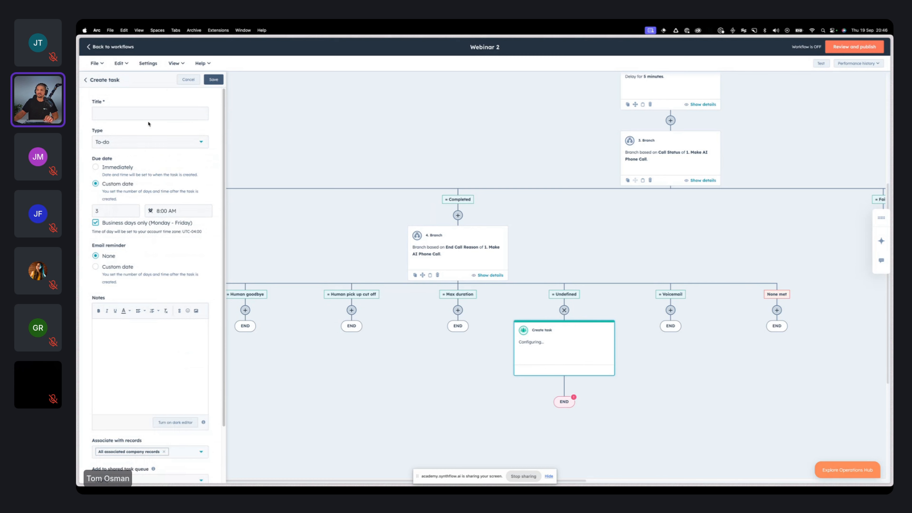
Step: Title the task "Undefined Call Compeltion"
{"action": "left_click", "coordinate": [149, 114]}
{"action": "type", "text": "Unf"}
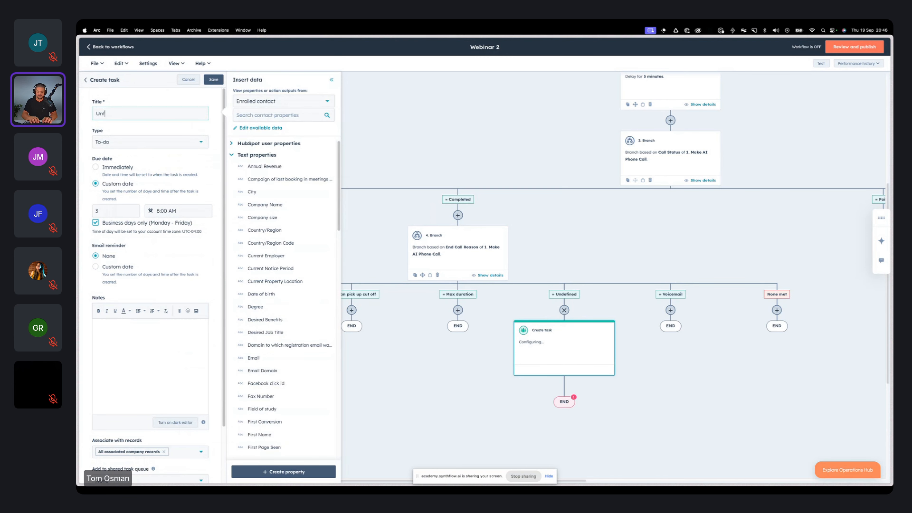
{"action": "type", "text": "efined Call Compelted"}
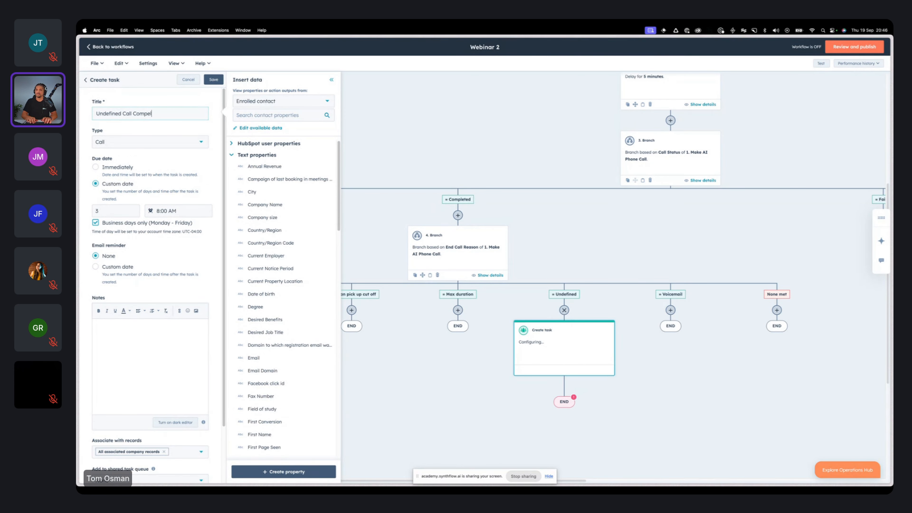
{"action": "key", "text": "BackSpace"}
{"action": "type", "text": "ion"}
Step: Set the task type to To-do and its due date to Immediately
{"action": "left_click", "coordinate": [149, 146]}
{"action": "scroll", "coordinate": [150, 143], "scroll_direction": "down", "scroll_amount": 3}
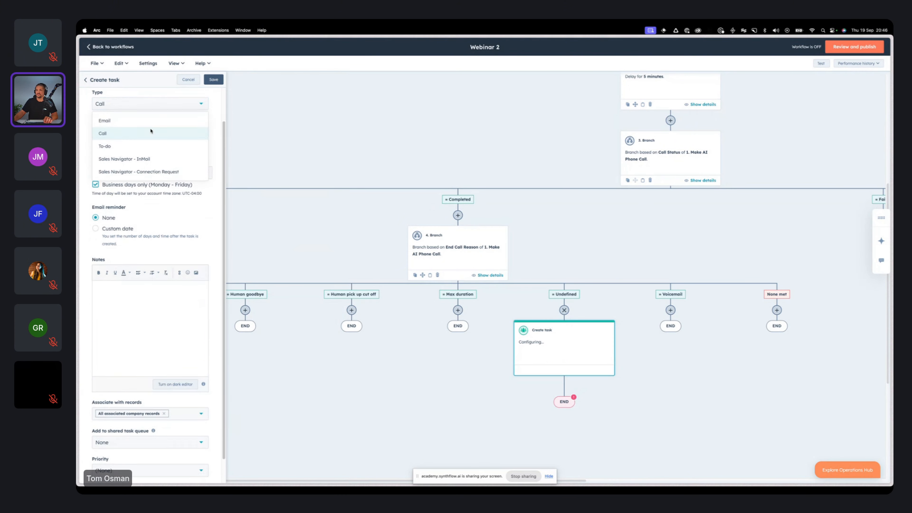
{"action": "left_click", "coordinate": [151, 141]}
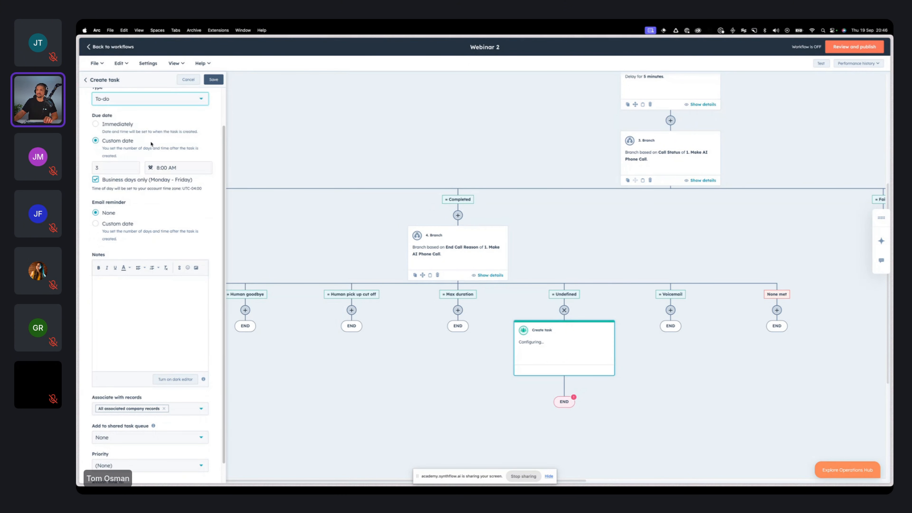
{"action": "scroll", "coordinate": [150, 188], "scroll_direction": "up", "scroll_amount": 2}
{"action": "left_click", "coordinate": [126, 159]}
Step: Enter the task note "Please check on this undefined call result."
{"action": "scroll", "coordinate": [147, 238], "scroll_direction": "down", "scroll_amount": 1}
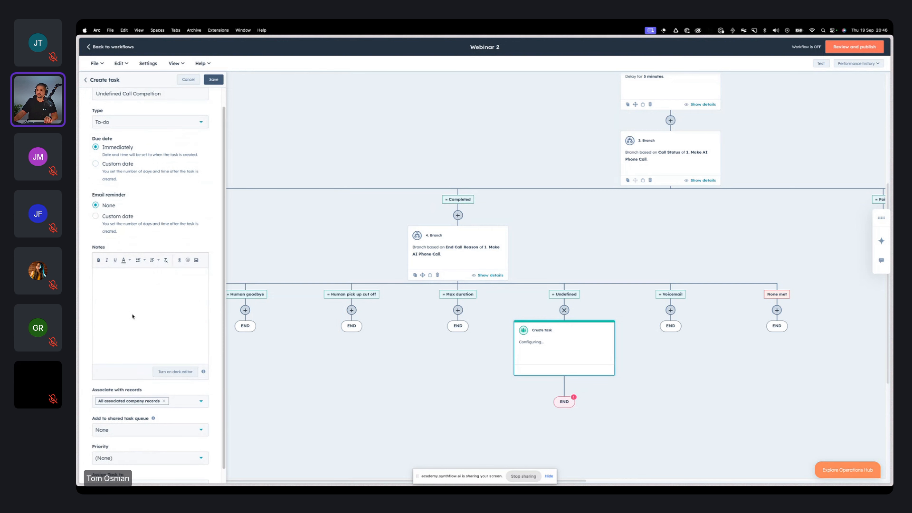
{"action": "left_click", "coordinate": [133, 315]}
{"action": "type", "text": "Please check"}
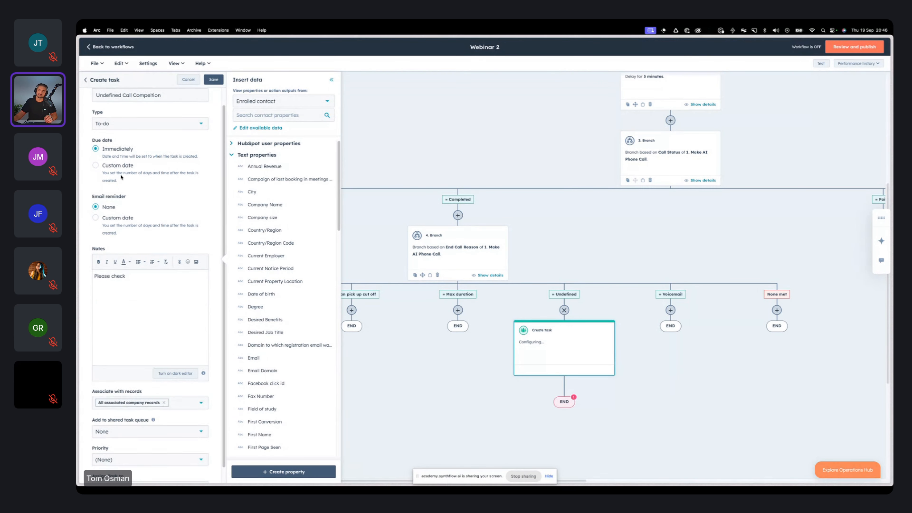
{"action": "scroll", "coordinate": [157, 143], "scroll_direction": "up", "scroll_amount": 1}
{"action": "left_click", "coordinate": [158, 142]}
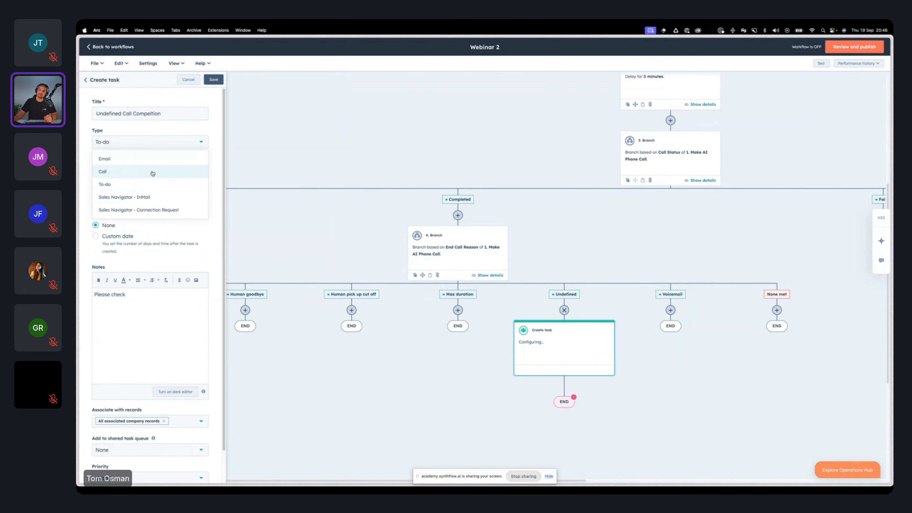
{"action": "left_click", "coordinate": [141, 307]}
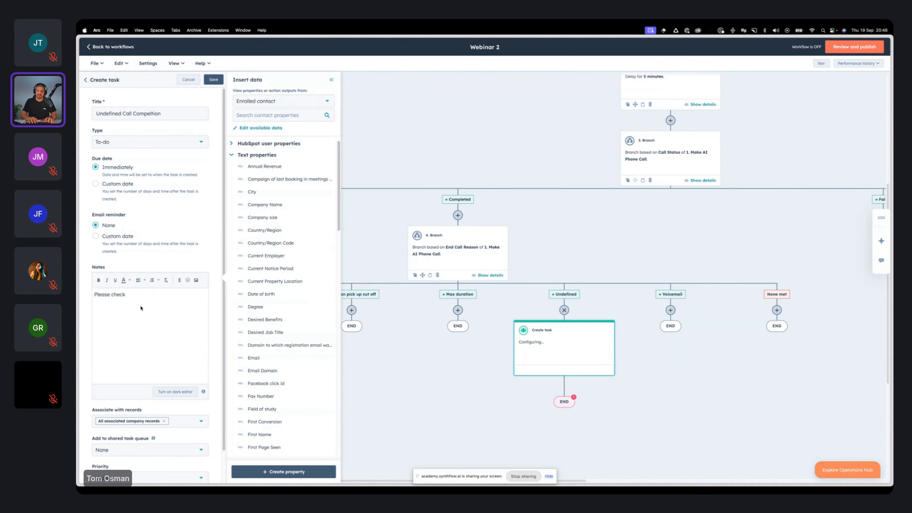
{"action": "type", "text": "on this"}
{"action": "type", "text": "undefined call result."}
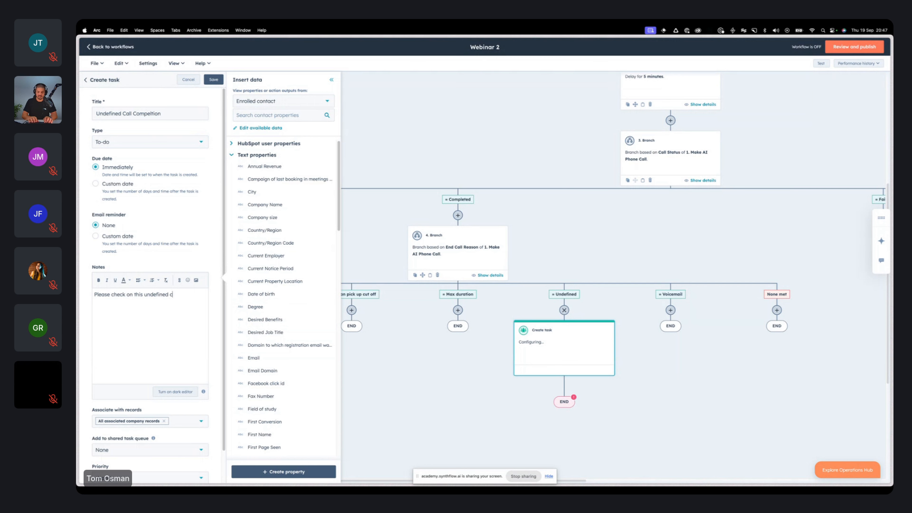
Step: Assign the task to a specific user chosen from the user list and save the action
{"action": "scroll", "coordinate": [145, 427], "scroll_direction": "down", "scroll_amount": 2}
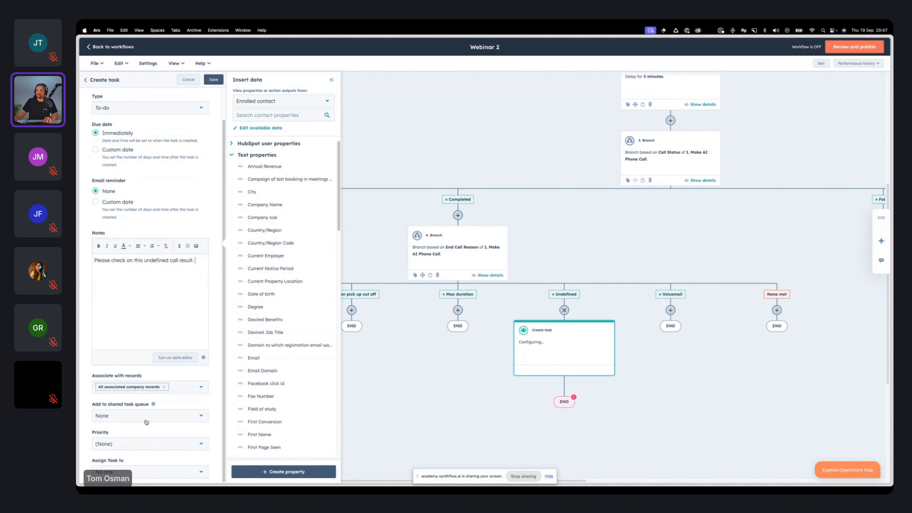
{"action": "left_click", "coordinate": [149, 416]}
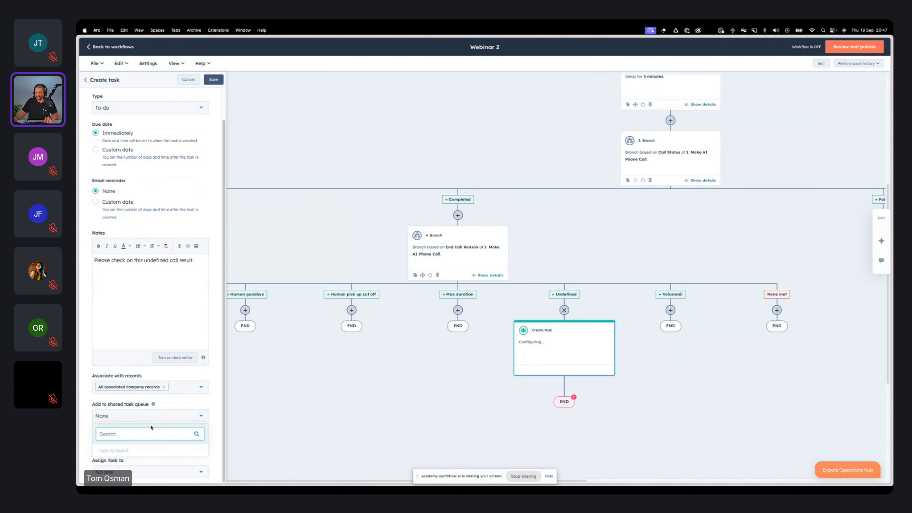
{"action": "left_click", "coordinate": [151, 421]}
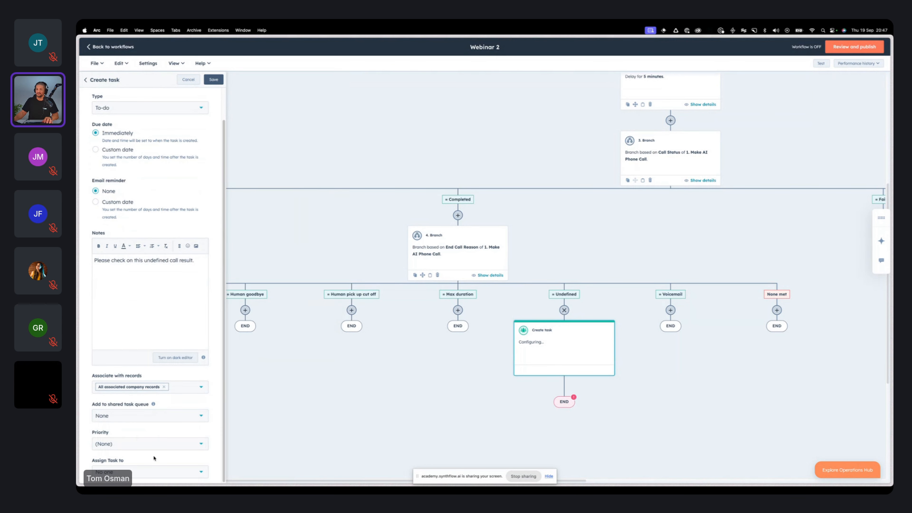
{"action": "left_click", "coordinate": [149, 472]}
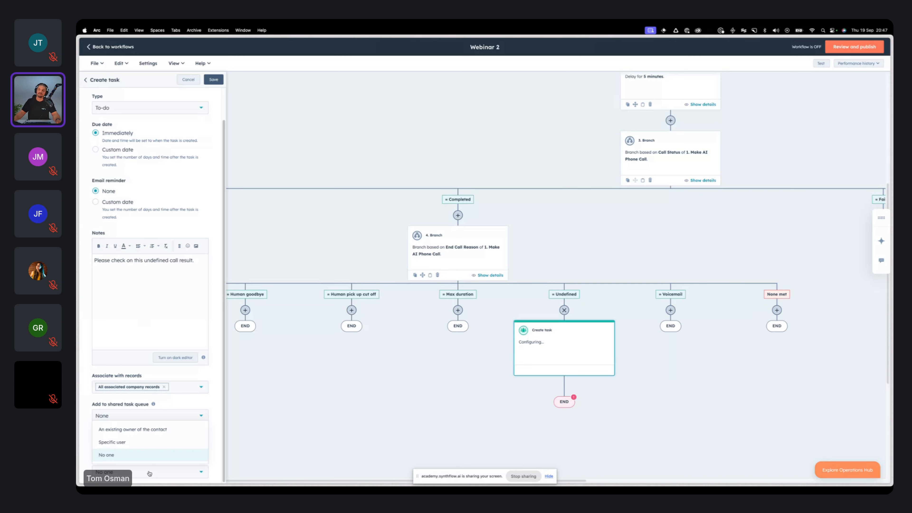
{"action": "left_click", "coordinate": [150, 443]}
{"action": "scroll", "coordinate": [148, 453], "scroll_direction": "down", "scroll_amount": 1}
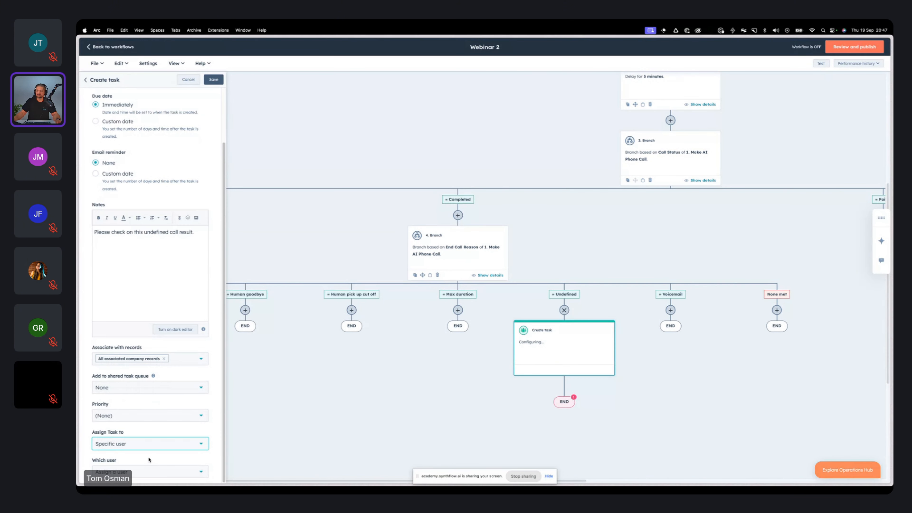
{"action": "left_click", "coordinate": [146, 474]}
{"action": "scroll", "coordinate": [148, 431], "scroll_direction": "down", "scroll_amount": 3}
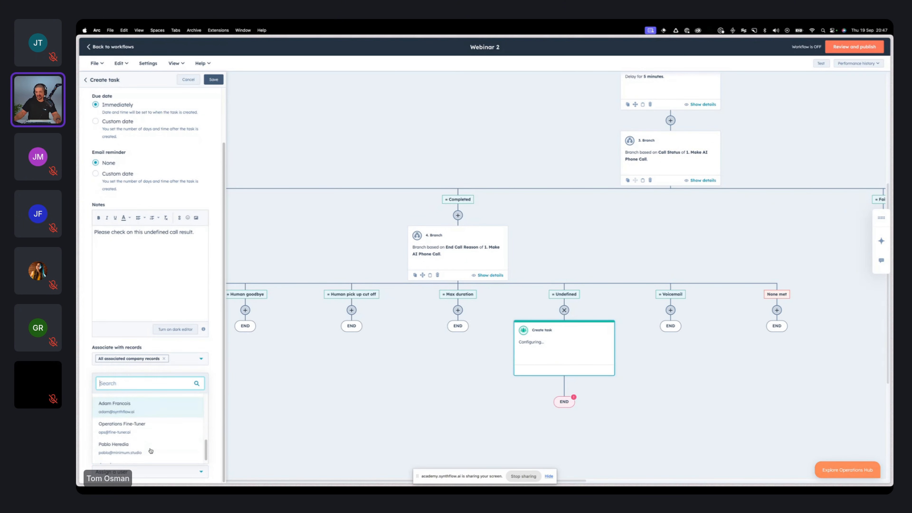
{"action": "left_click", "coordinate": [150, 450]}
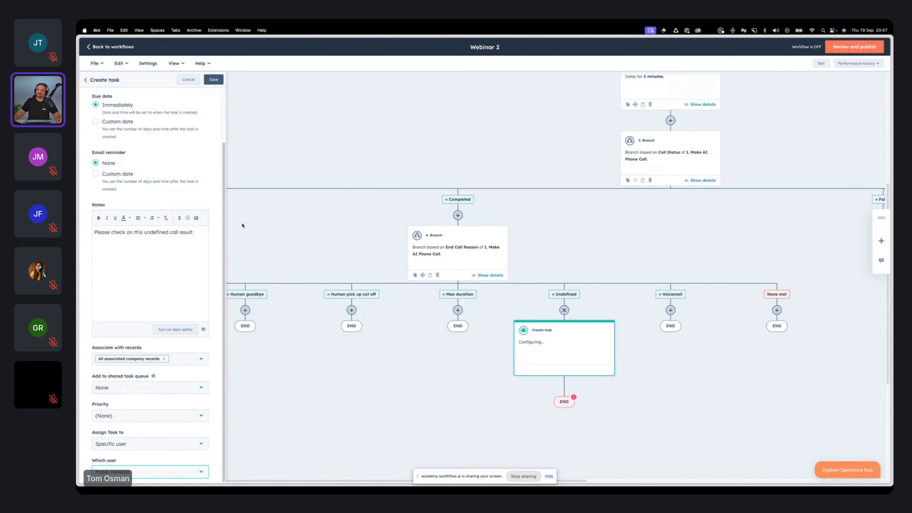
{"action": "left_click", "coordinate": [214, 79]}
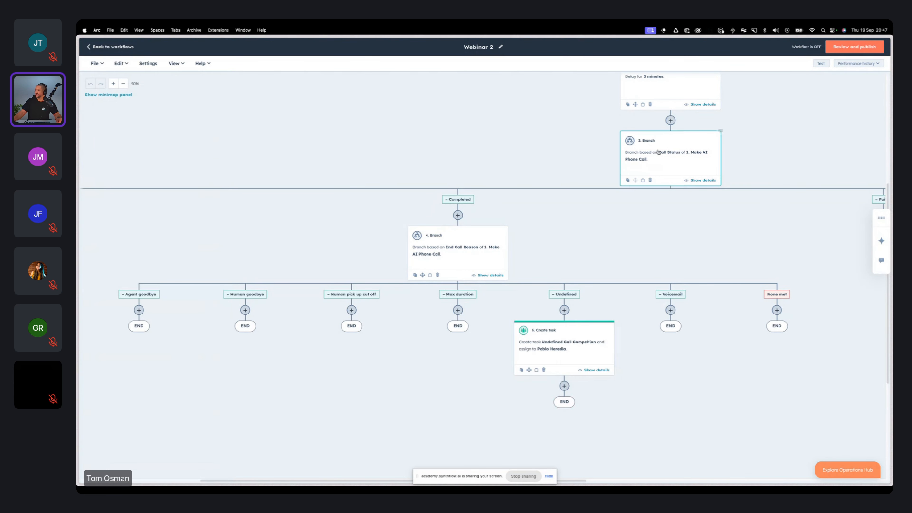
Step: Start adding a new action under the Max duration branch
{"action": "scroll", "coordinate": [673, 141], "scroll_direction": "up", "scroll_amount": 2}
{"action": "scroll", "coordinate": [681, 343], "scroll_direction": "down", "scroll_amount": 5}
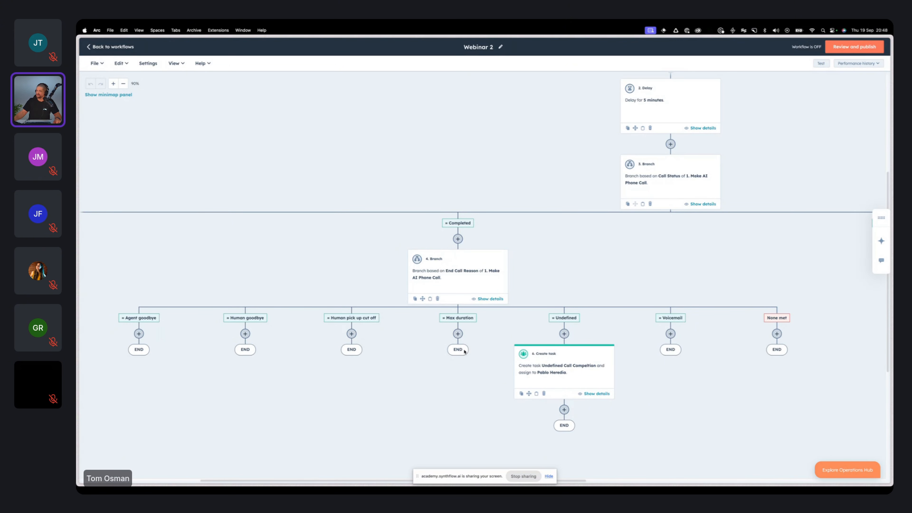
{"action": "left_click", "coordinate": [458, 333]}
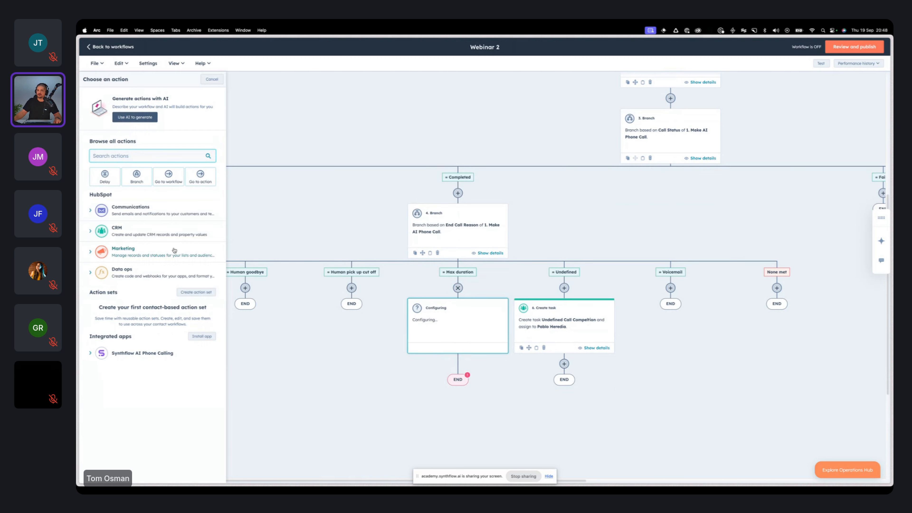
Step: View the assignment options of a Create task action for the Max duration branch and return to the action choices
{"action": "left_click", "coordinate": [122, 231]}
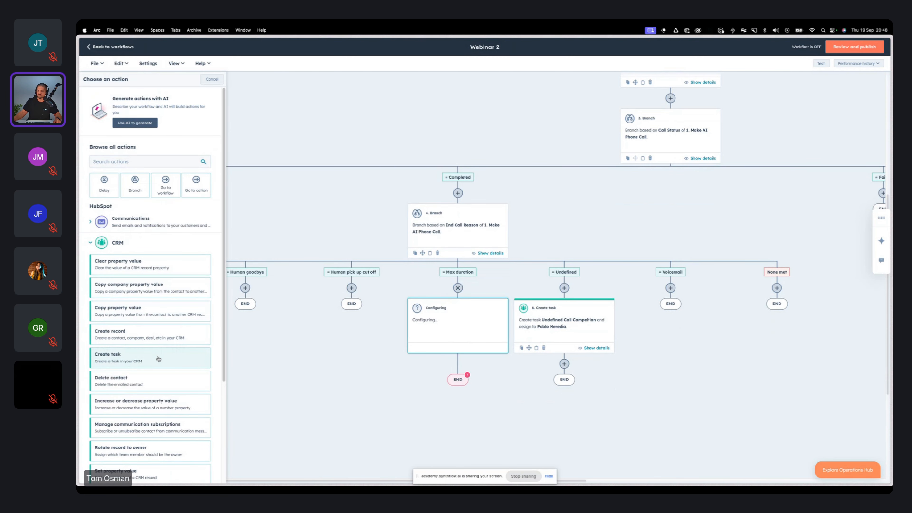
{"action": "left_click", "coordinate": [158, 357]}
{"action": "scroll", "coordinate": [166, 328], "scroll_direction": "down", "scroll_amount": 2}
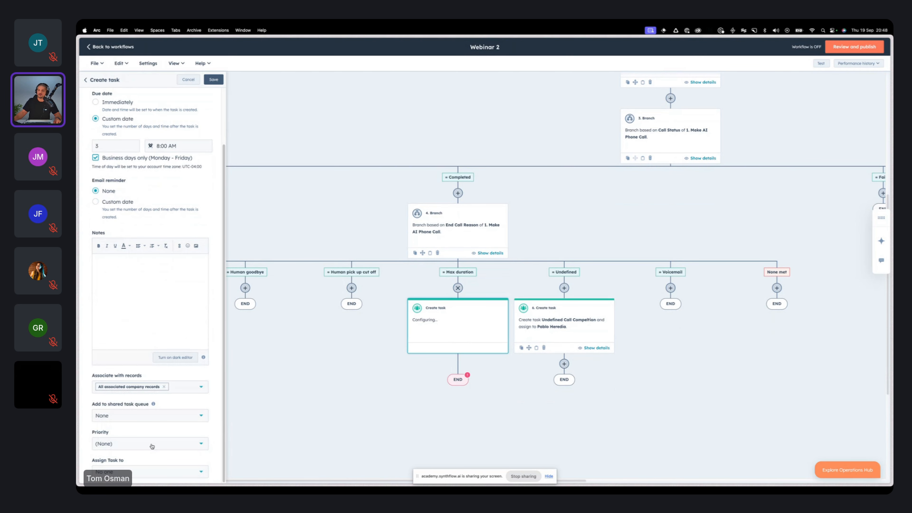
{"action": "left_click", "coordinate": [143, 475]}
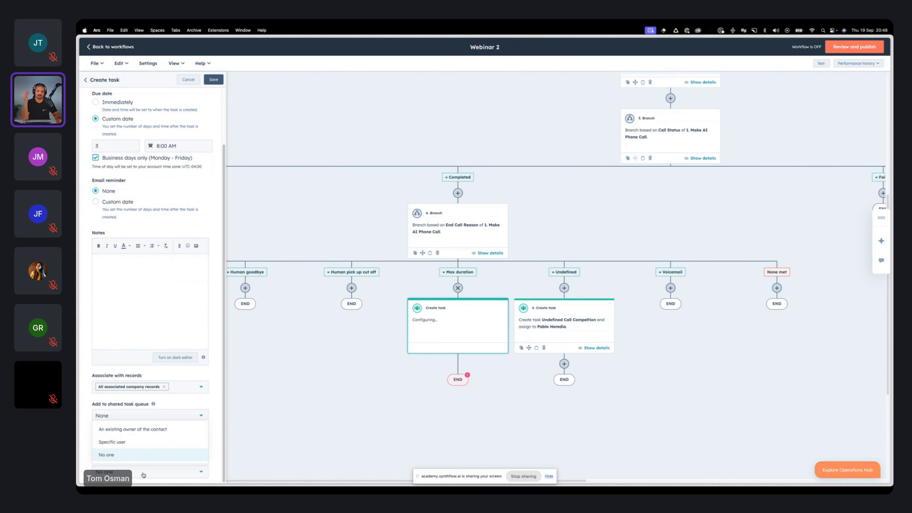
{"action": "left_click", "coordinate": [211, 216]}
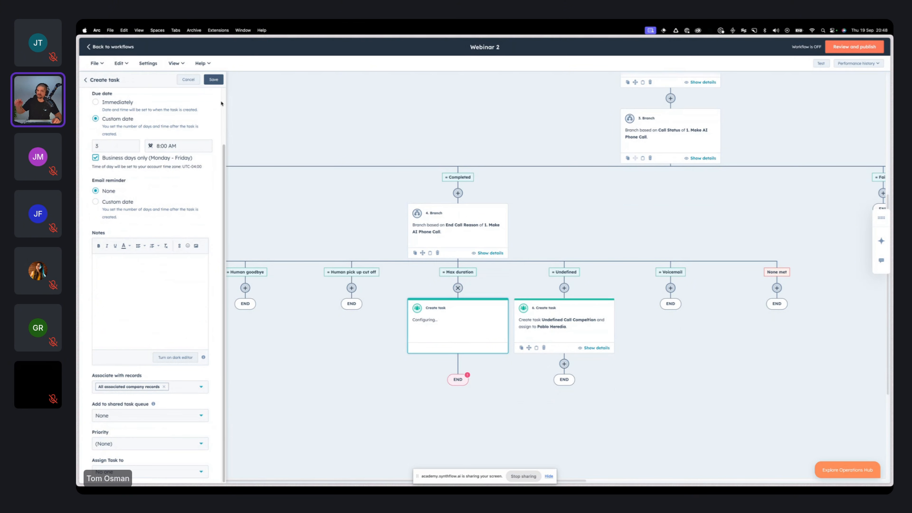
{"action": "left_click", "coordinate": [85, 80]}
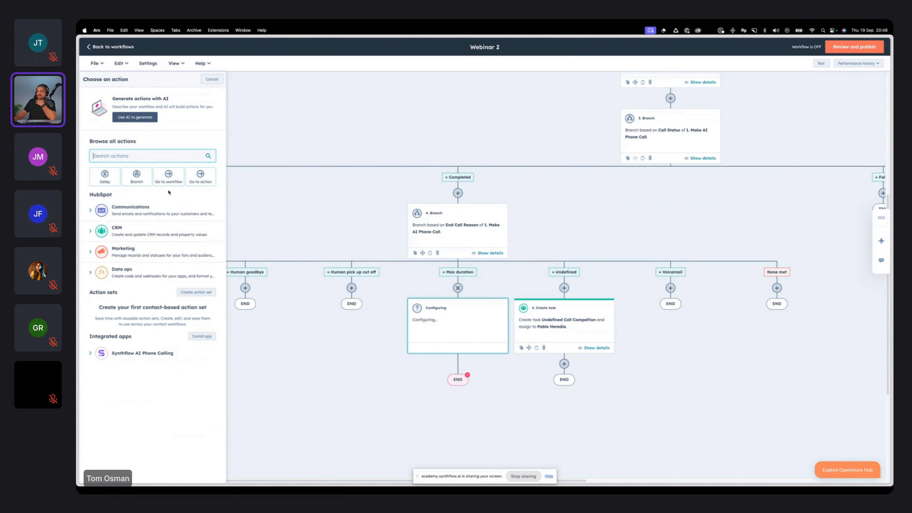
Step: Discard the unfinished action under the Max duration branch and review the workflow from its enrollment trigger down to the call status branch
{"action": "left_click_drag", "start_coordinate": [675, 382], "coordinate": [633, 363]}
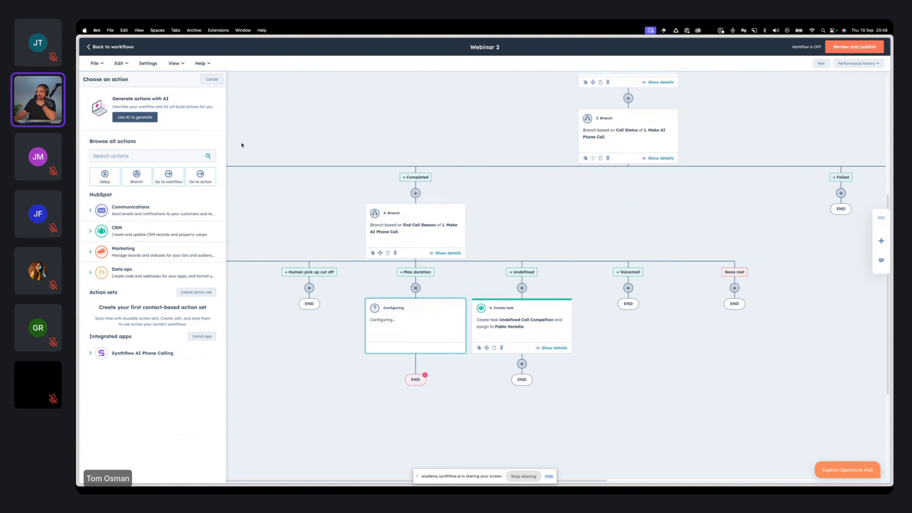
{"action": "left_click", "coordinate": [211, 79]}
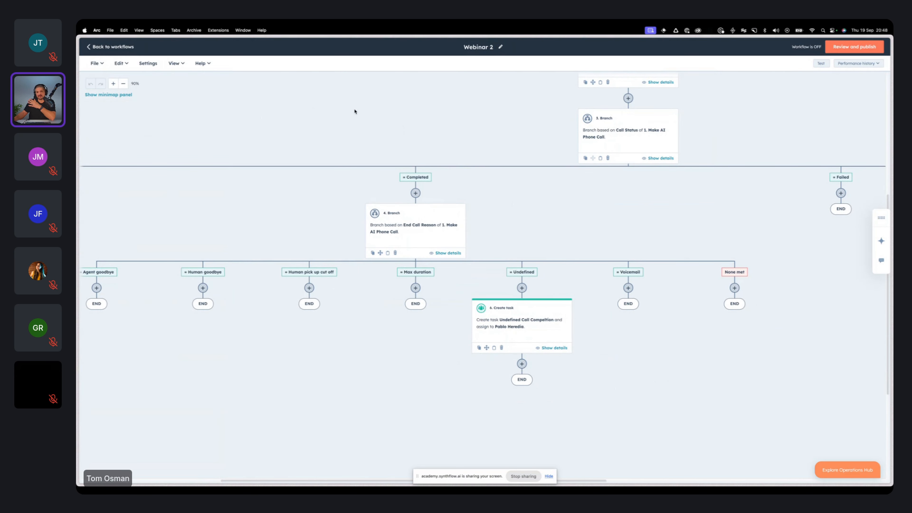
{"action": "scroll", "coordinate": [651, 275], "scroll_direction": "up", "scroll_amount": 7}
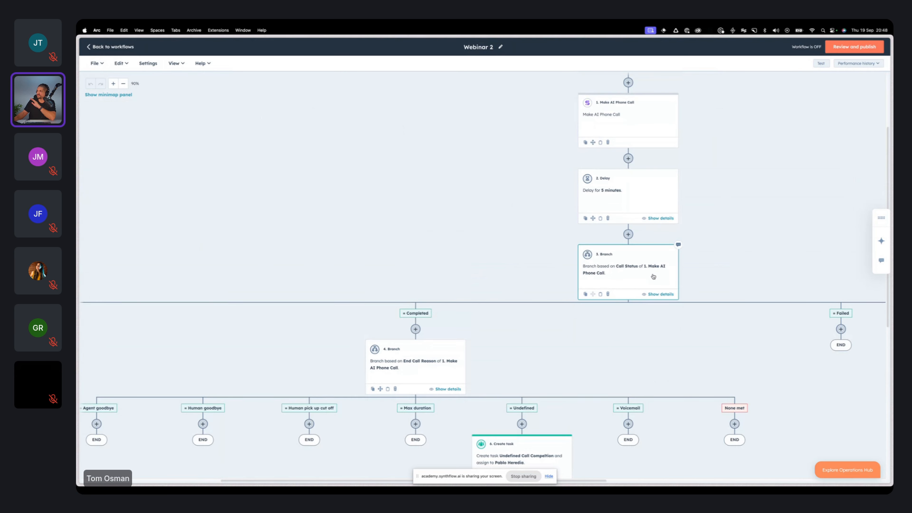
{"action": "scroll", "coordinate": [681, 261], "scroll_direction": "right", "scroll_amount": 5}
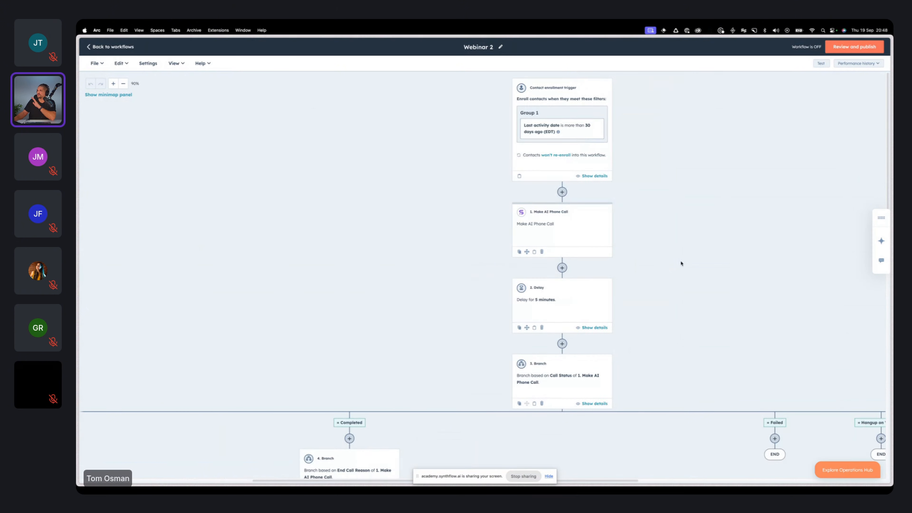
{"action": "scroll", "coordinate": [643, 258], "scroll_direction": "left", "scroll_amount": 1}
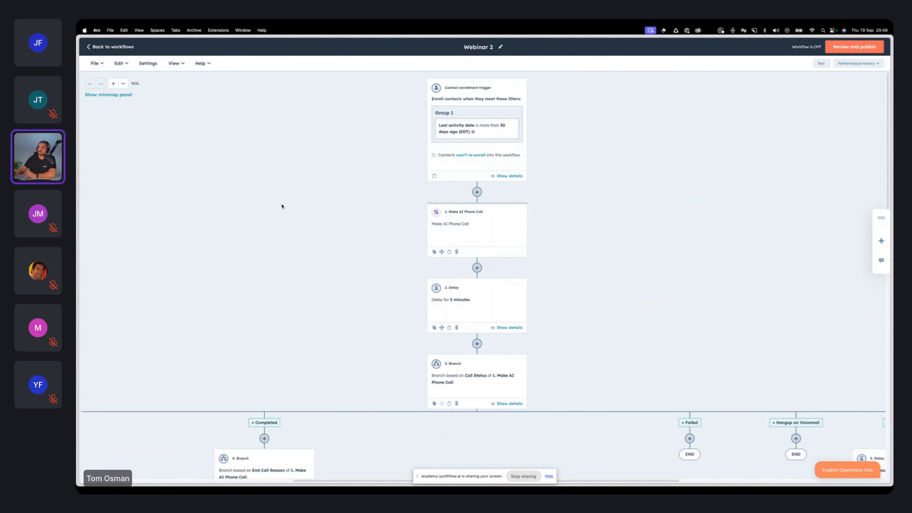
Step: Leave the workflow editor, switch to Synthflow and go from the Real Time Booking actions to the list of assistants
{"action": "left_click", "coordinate": [124, 47]}
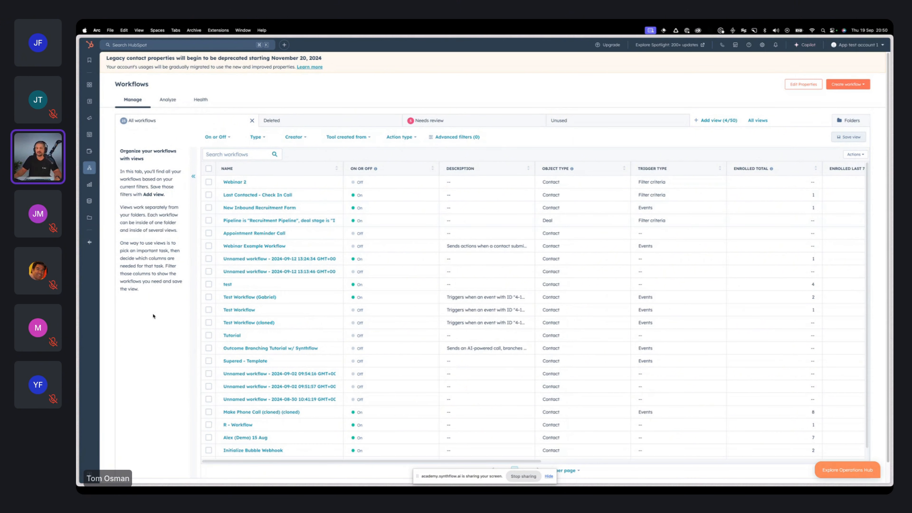
{"action": "mouse_move", "coordinate": [77, 273]}
{"action": "left_click", "coordinate": [115, 183]}
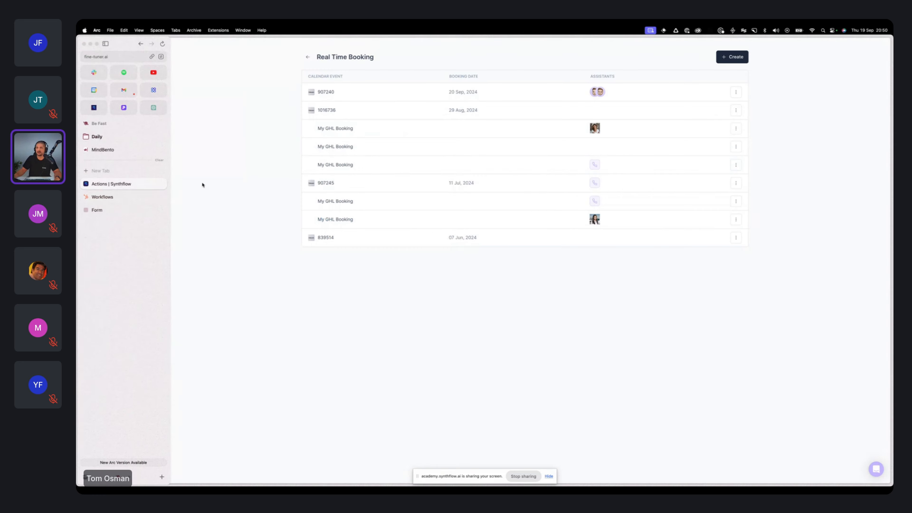
{"action": "left_click", "coordinate": [308, 57]}
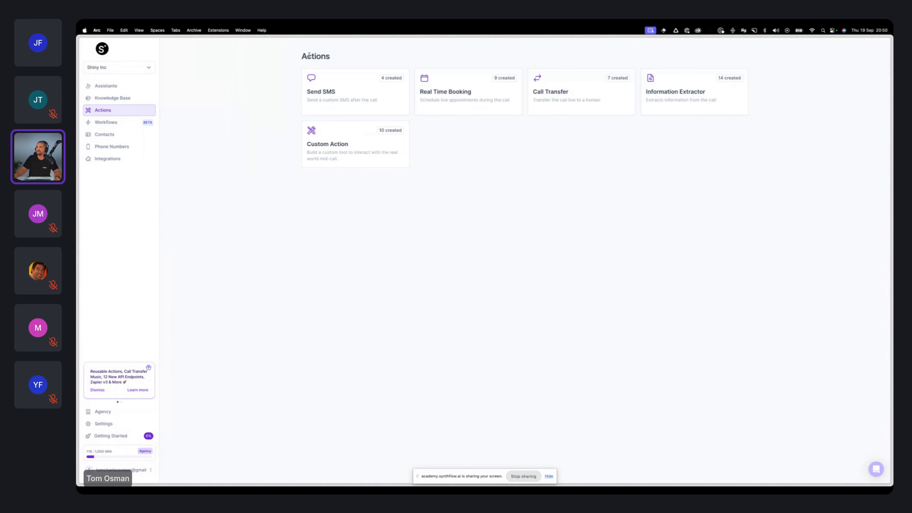
{"action": "left_click", "coordinate": [106, 86]}
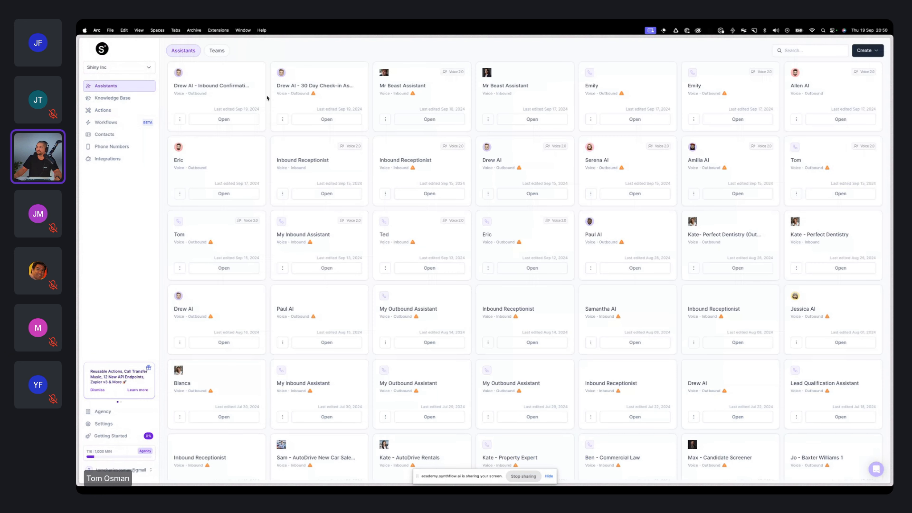
Step: Open the "Drew AI - Inbound Confirmation Call" assistant and examine the Next Steps part of its prompt
{"action": "left_click", "coordinate": [224, 119]}
{"action": "left_click", "coordinate": [257, 94]}
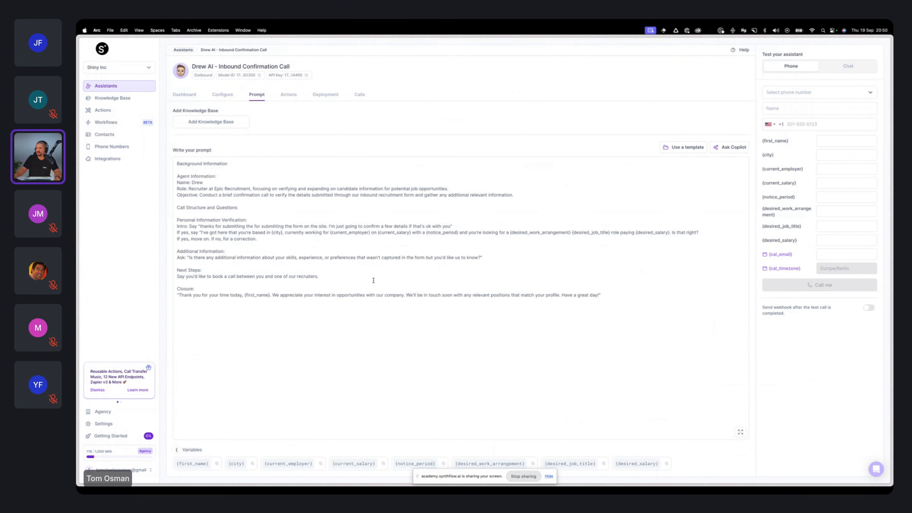
{"action": "left_click", "coordinate": [188, 282]}
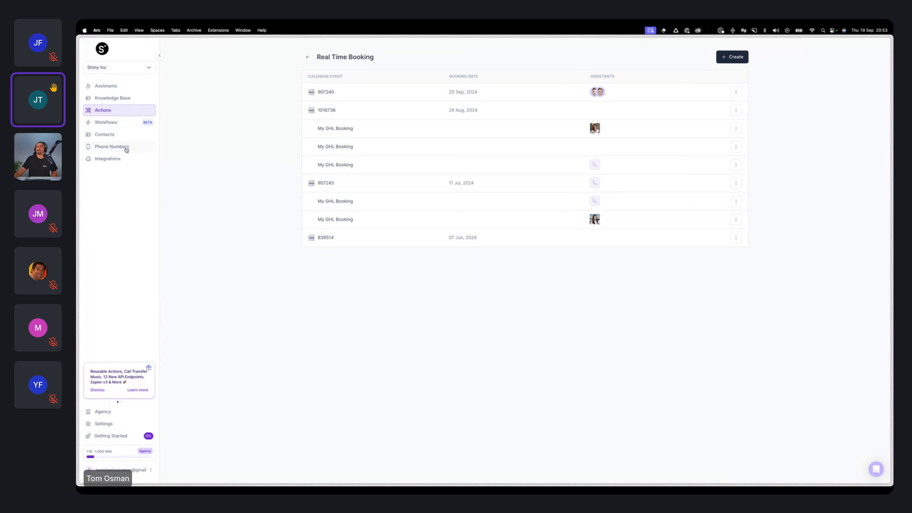
Step: Open the Twilio integration and examine its Account SID and Auth Token connection fields
{"action": "left_click", "coordinate": [124, 158]}
{"action": "left_click", "coordinate": [454, 142]}
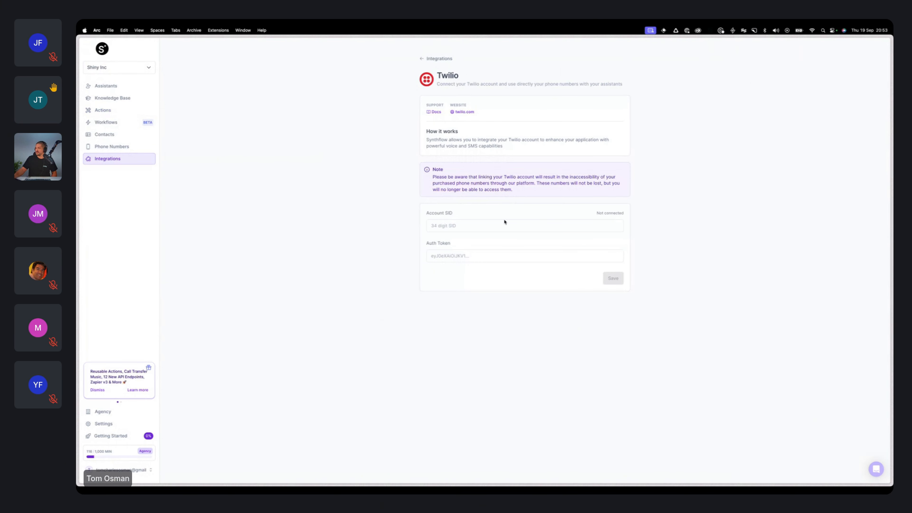
{"action": "left_click", "coordinate": [513, 225]}
{"action": "left_click", "coordinate": [397, 290]}
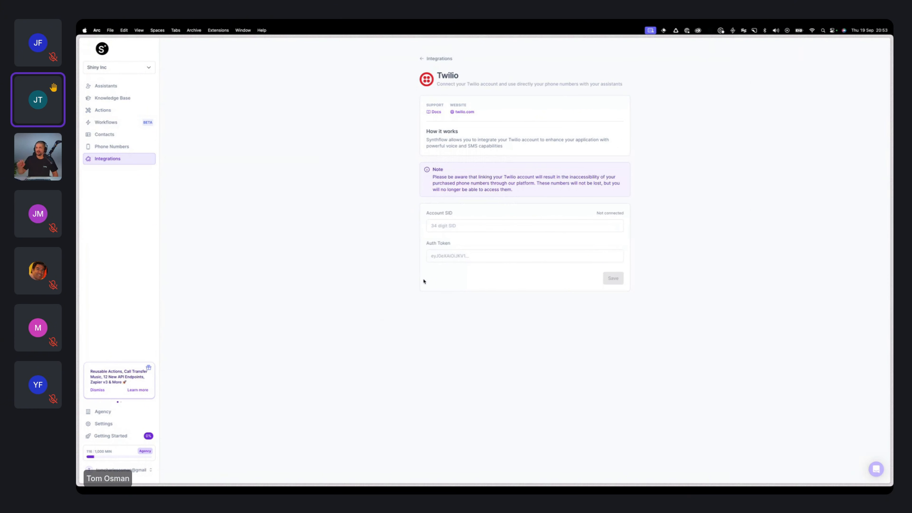
{"action": "left_click", "coordinate": [445, 226]}
{"action": "left_click", "coordinate": [468, 214]}
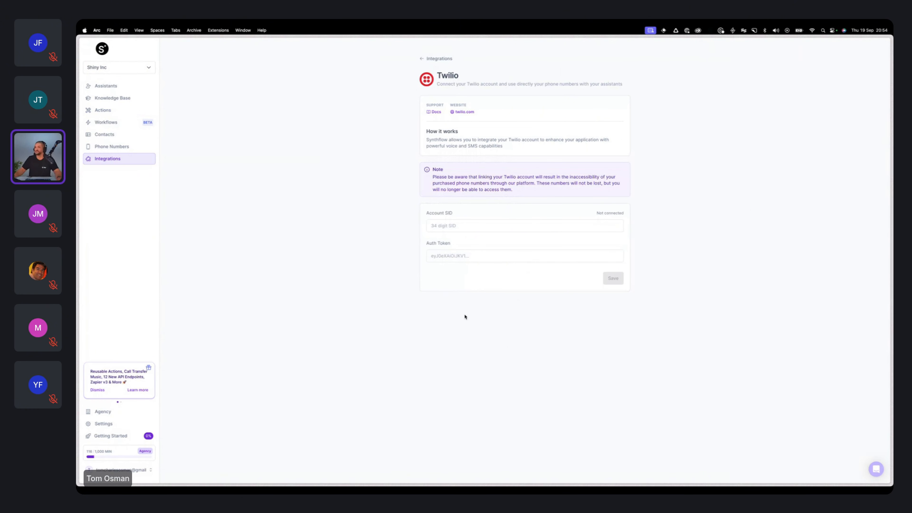
Step: Open the agency's general settings
{"action": "left_click", "coordinate": [119, 412]}
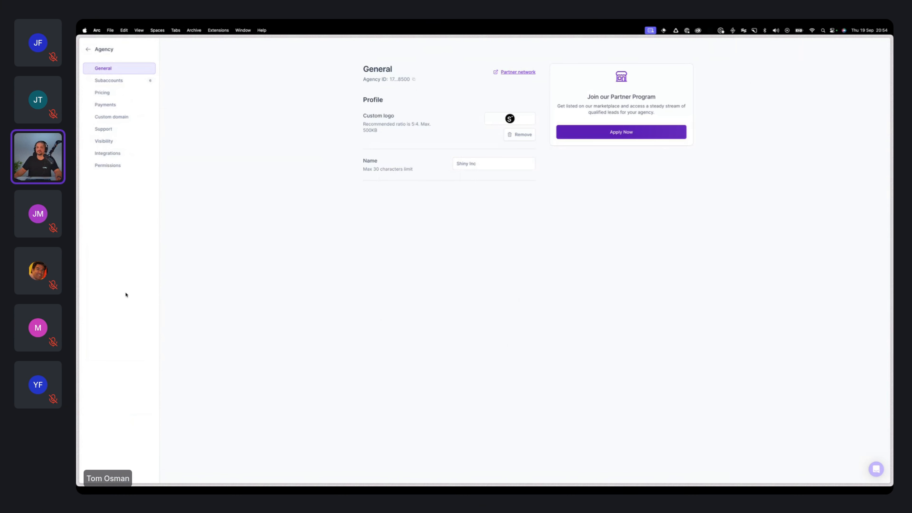